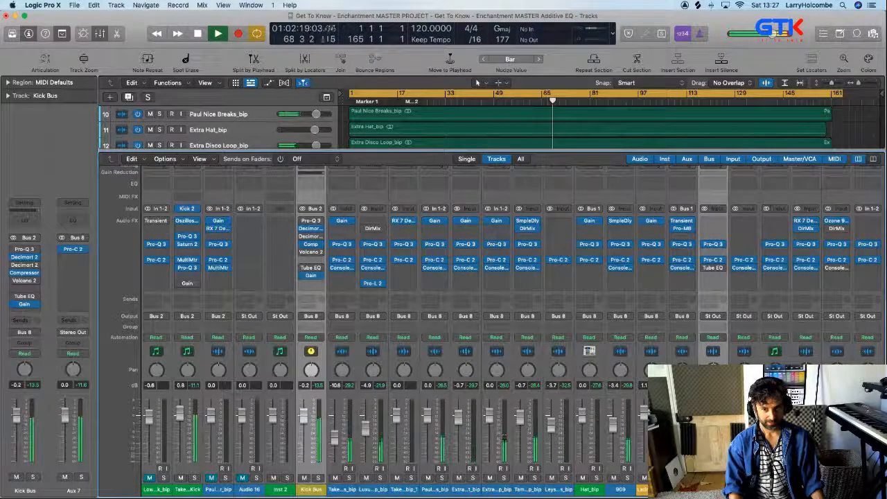
Review the mixer channel strips across the whole project during playback, and stop the playback
scroll(444, 326, right, 10)
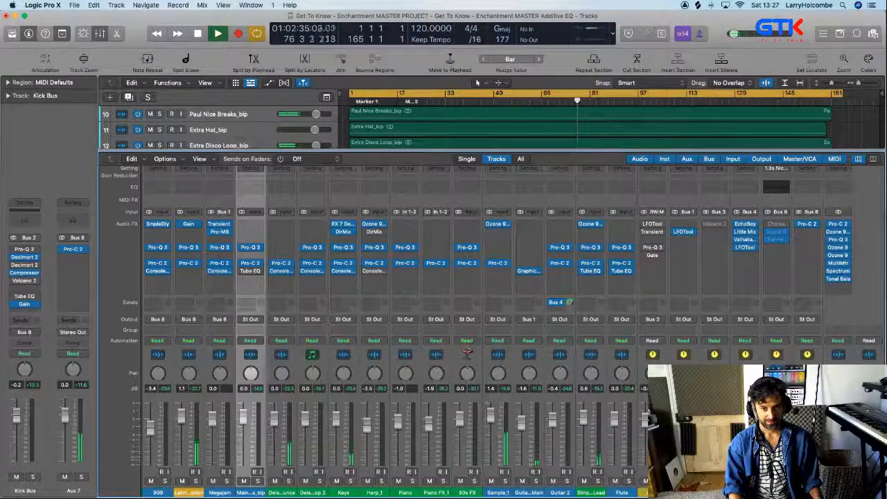
key(space)
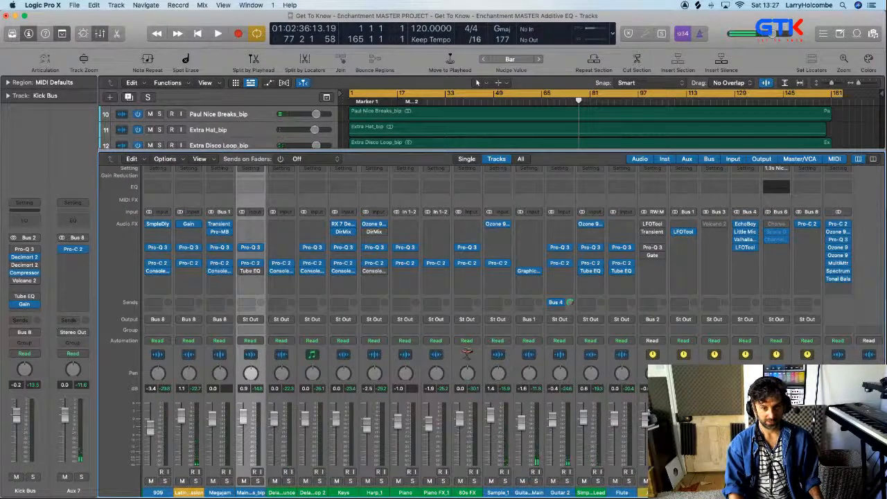
scroll(472, 326, left, 10)
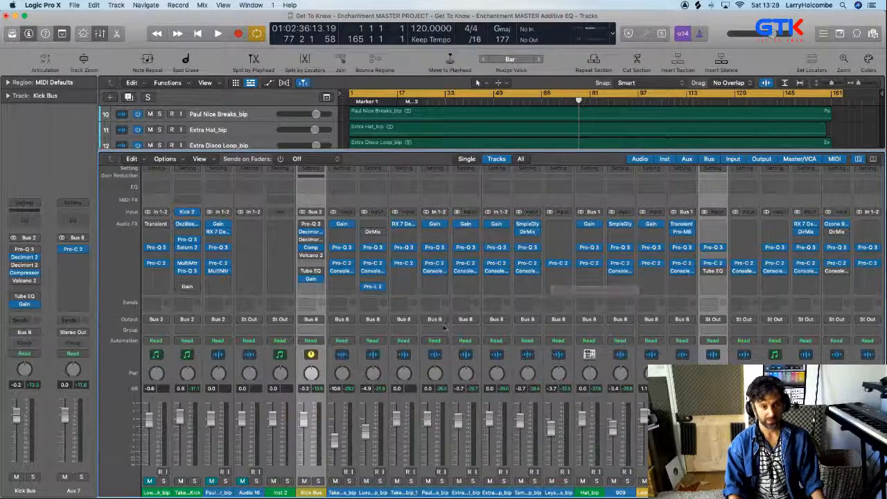
Close the mixer, shrink the track height, and move the Take ME Kick track directly below Kick Bus
key(x)
scroll(449, 326, up, 5)
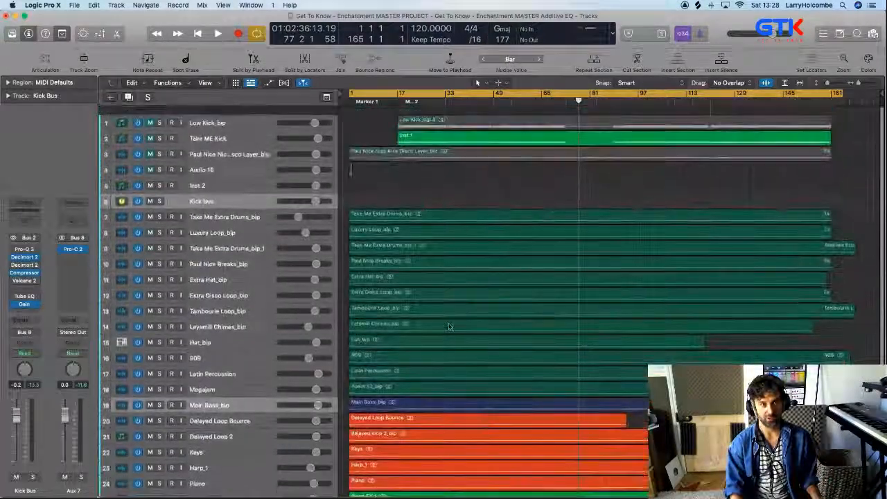
key(super+Up)
key(super+Up)
key(super+Up)
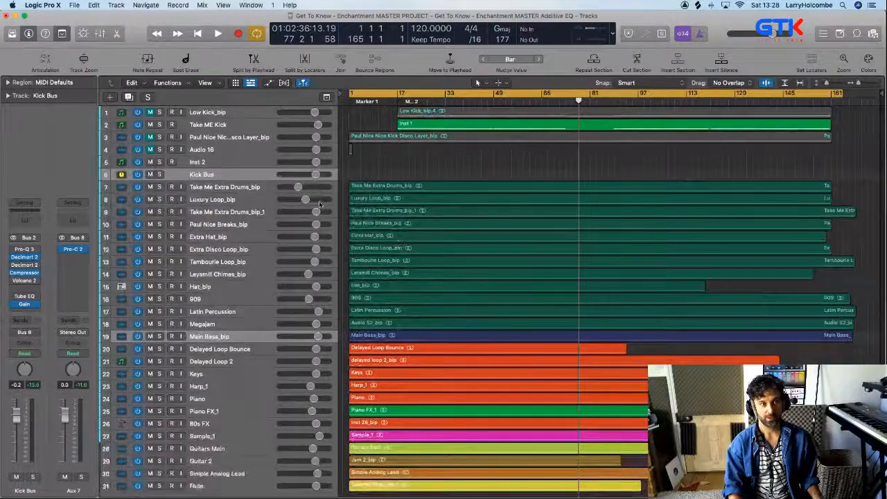
drag(227, 127, 231, 176)
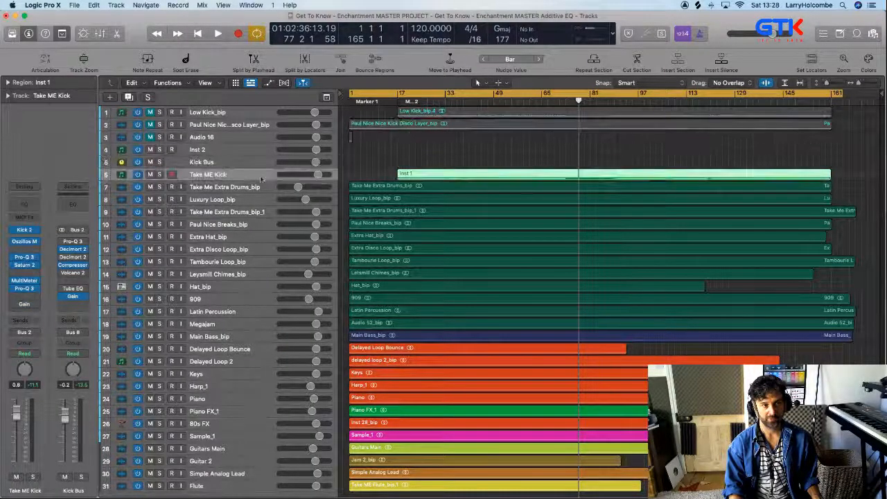
click(361, 151)
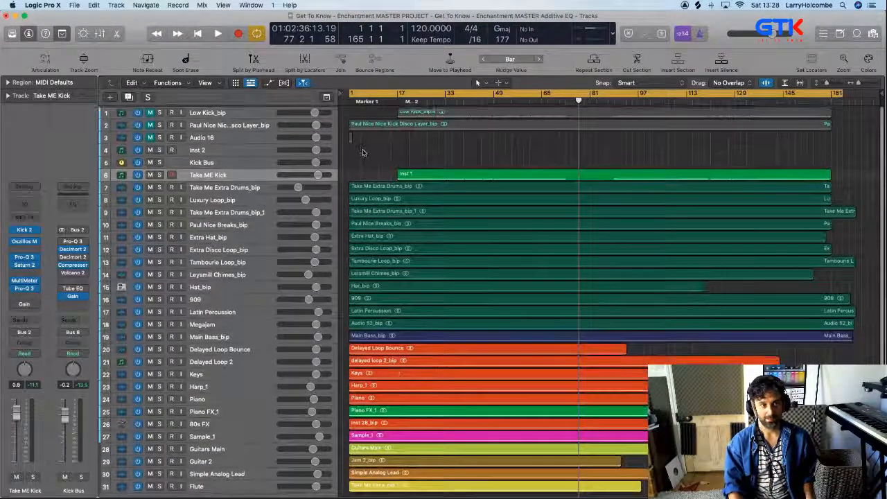
Select all tracks from Take ME Kick through Megajam and add a send to Bus 9 on them in the mixer
key(x)
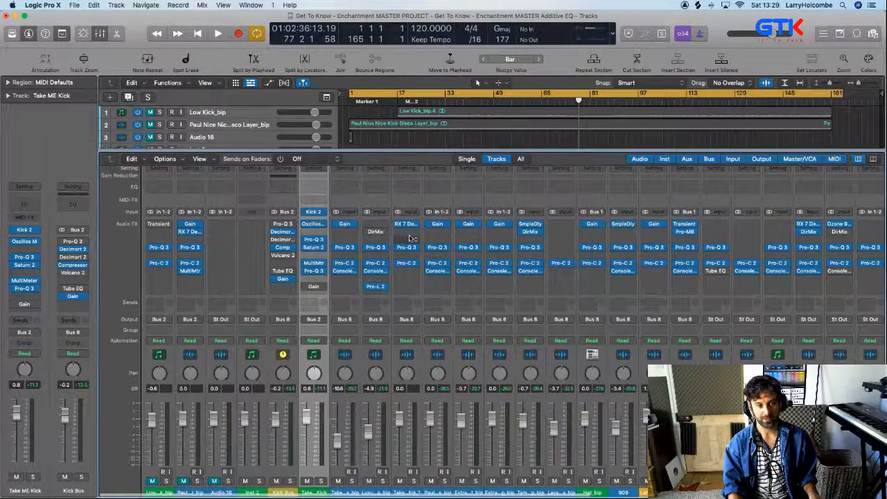
scroll(409, 240, down, 1)
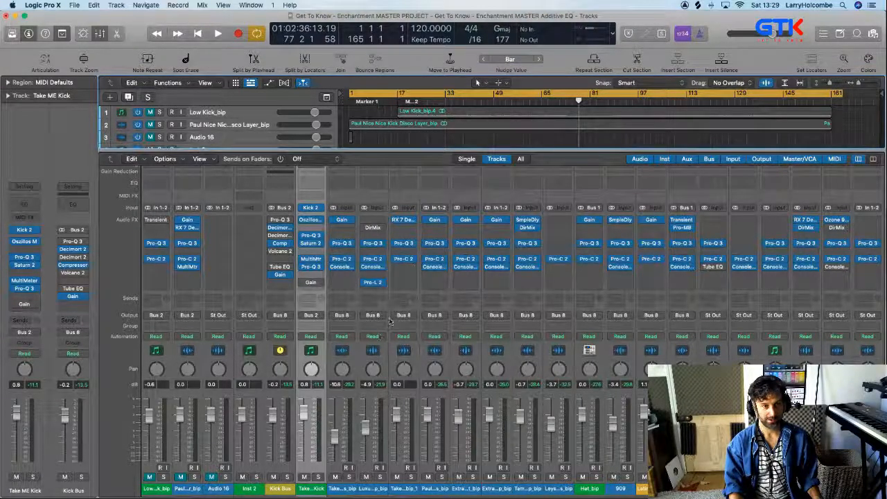
key(x)
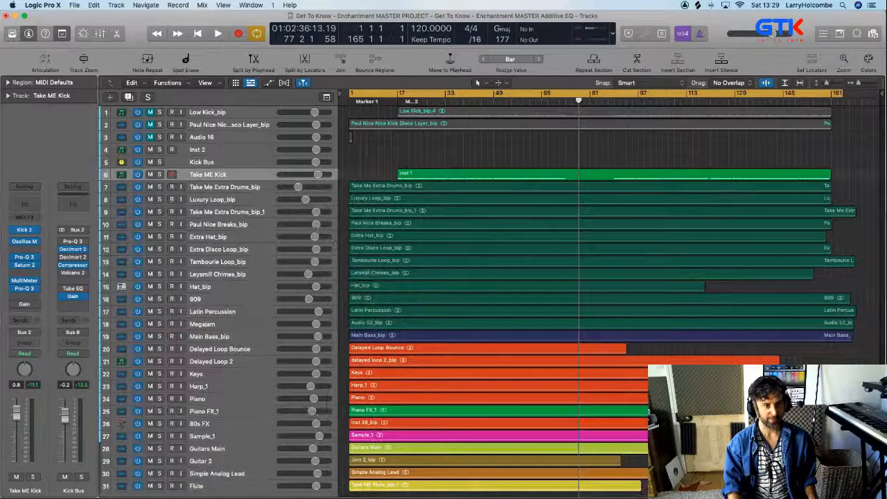
shift+click(233, 324)
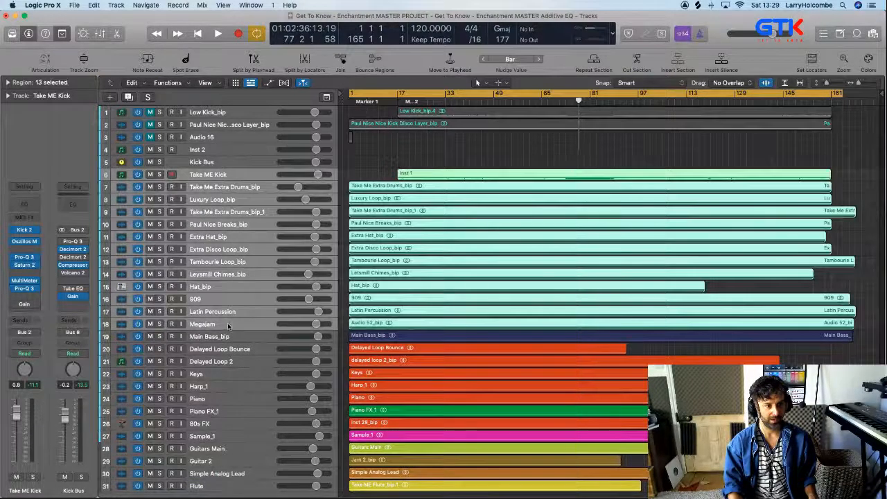
key(x)
click(308, 299)
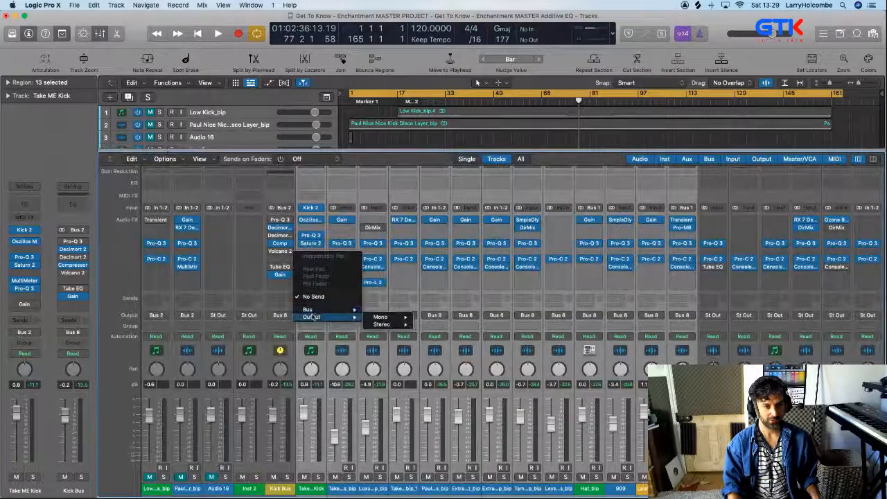
mouse_move(312, 310)
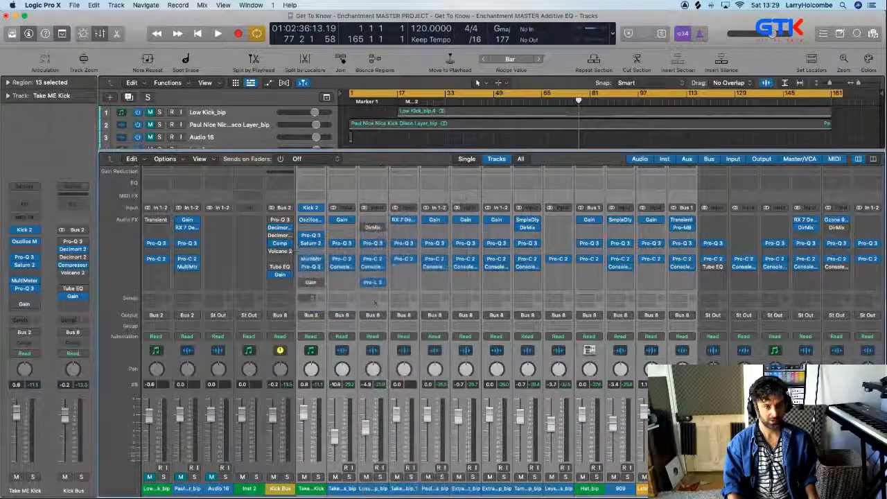
click(400, 263)
Insert the Audio Ease Altiverb 7 reverb on the new Bus 9 aux channel
scroll(820, 273, right, 10)
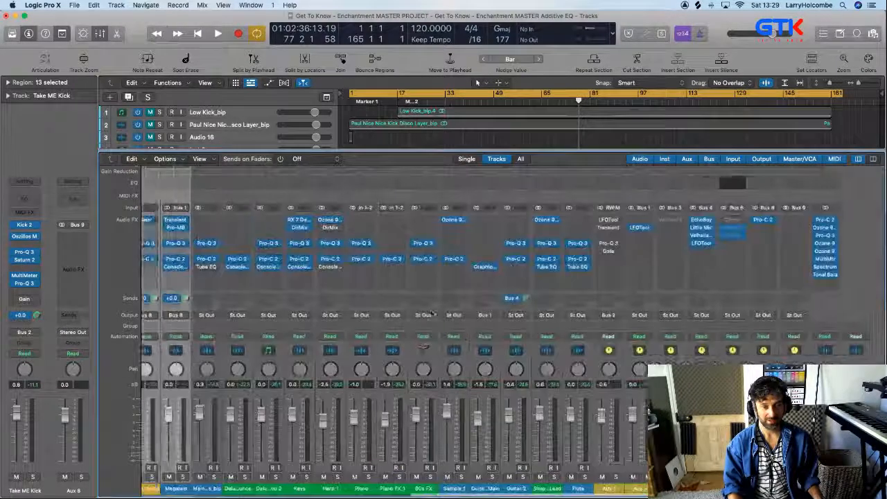
click(802, 238)
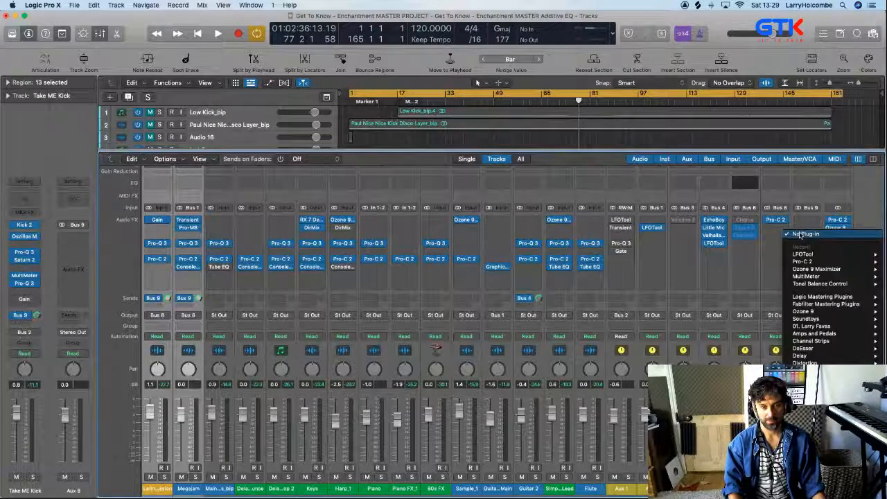
mouse_move(809, 485)
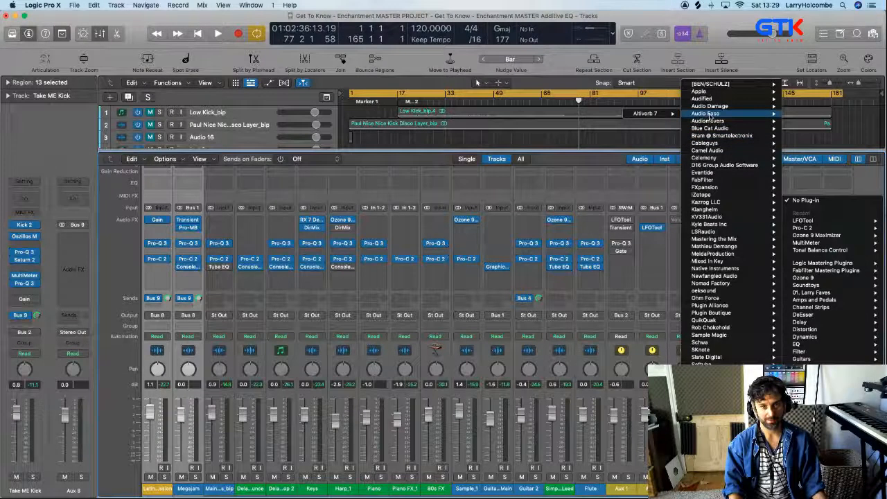
click(604, 115)
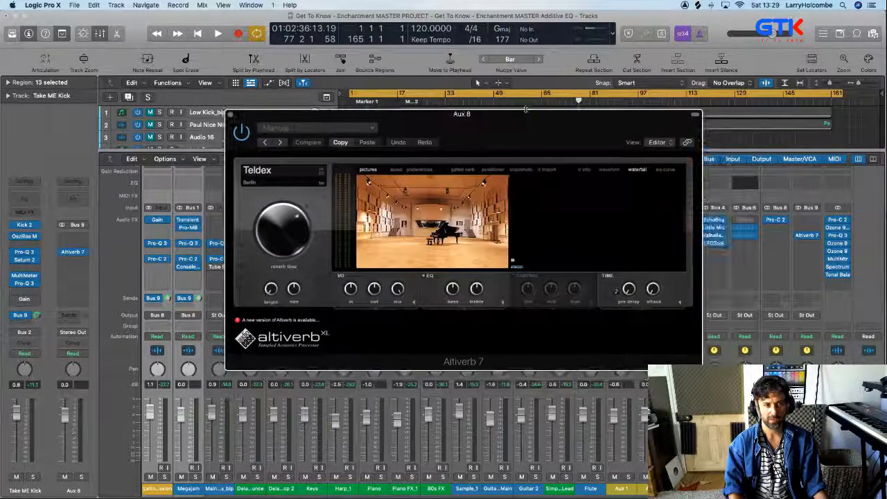
Load the SARM West Studios live room 1 impulse response from Altiverb's studio & scoring category and close the plug-in window
click(265, 171)
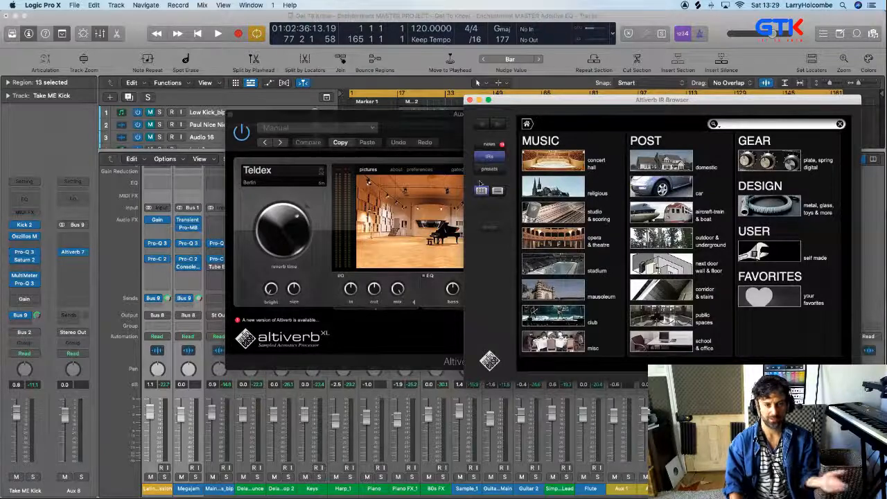
click(571, 210)
scroll(643, 244, down, 15)
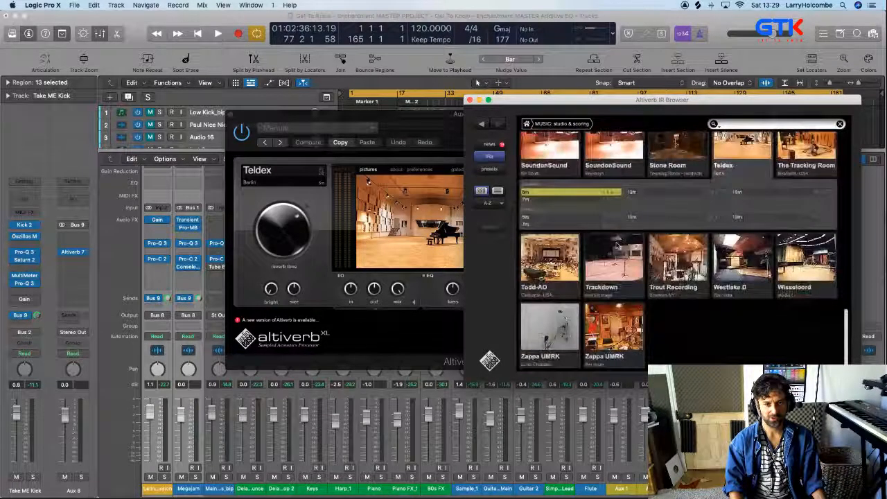
scroll(686, 250, up, 10)
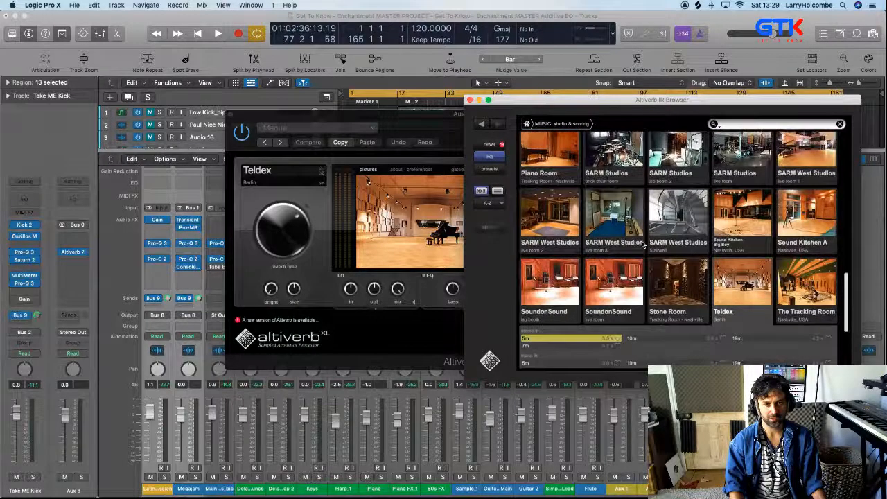
scroll(733, 254, down, 8)
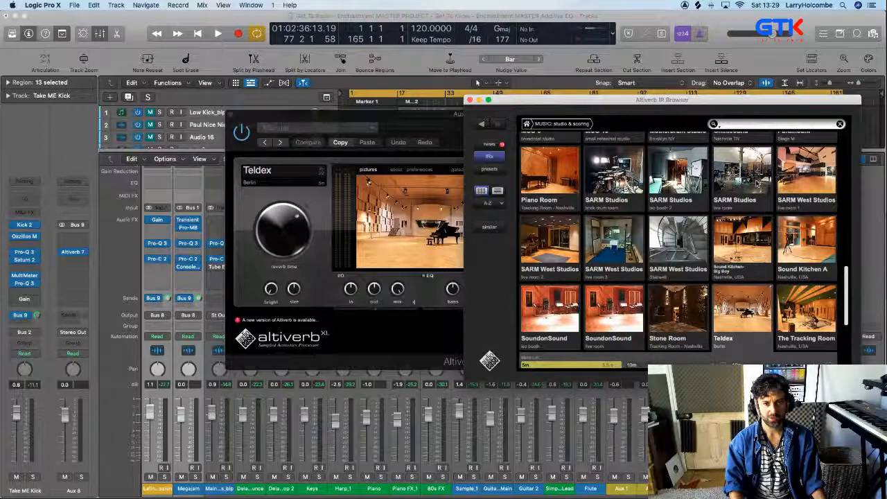
click(808, 173)
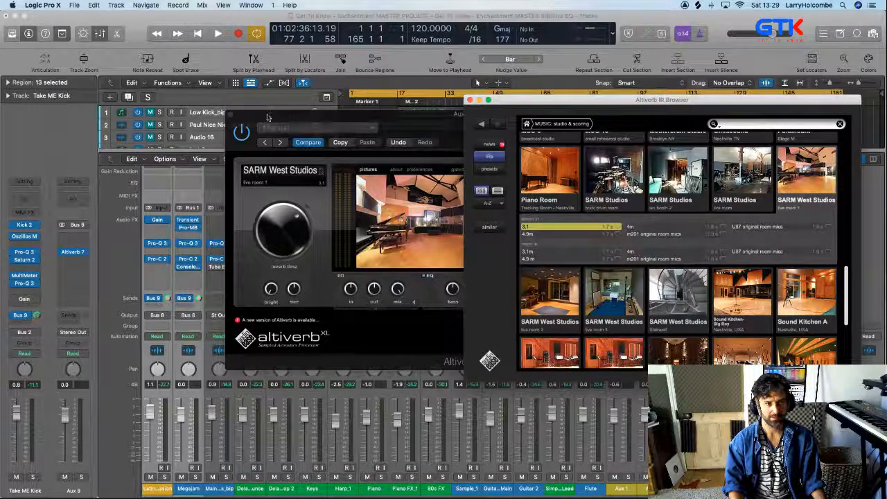
click(233, 116)
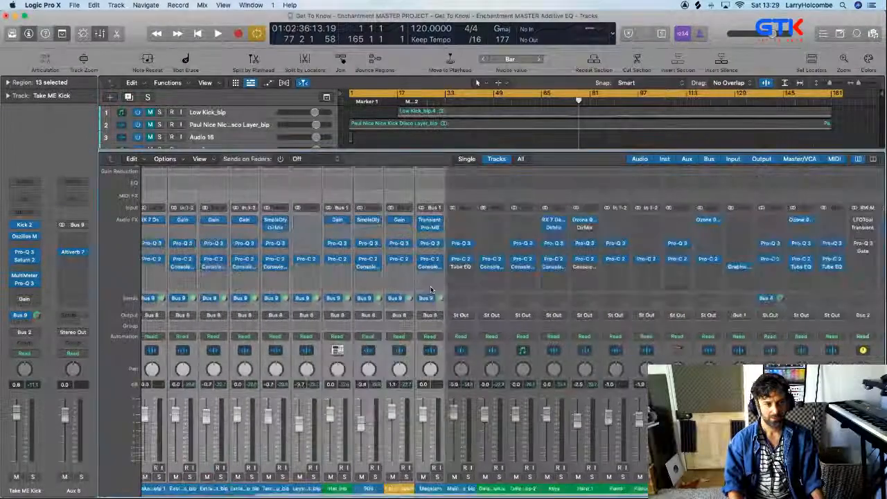
Lower the Aux 8 reverb return to -1.7 dB and solo the selected drum tracks
scroll(431, 290, right, 10)
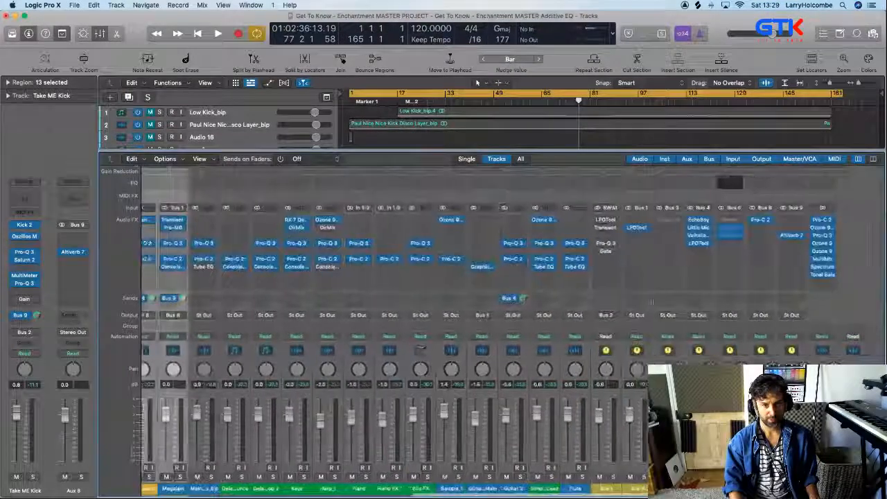
drag(66, 409, 66, 413)
scroll(389, 406, left, 1)
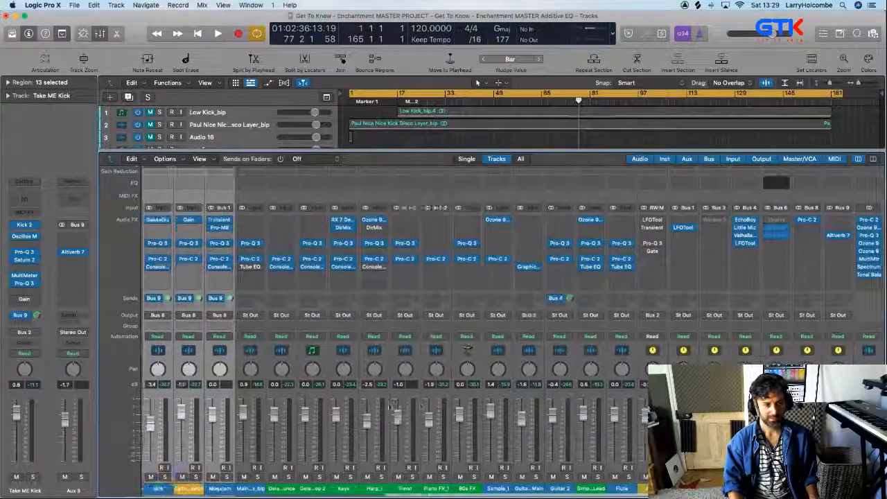
scroll(389, 406, left, 12)
key(ctrl+s)
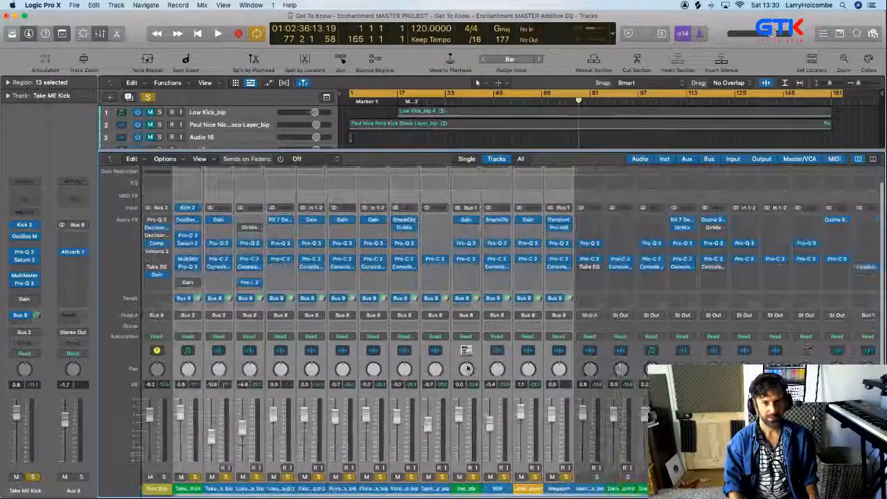
Return to the Logic Pro X project and bring up the Altiverb 7 window of Aux 8
scroll(468, 368, right, 12)
click(807, 237)
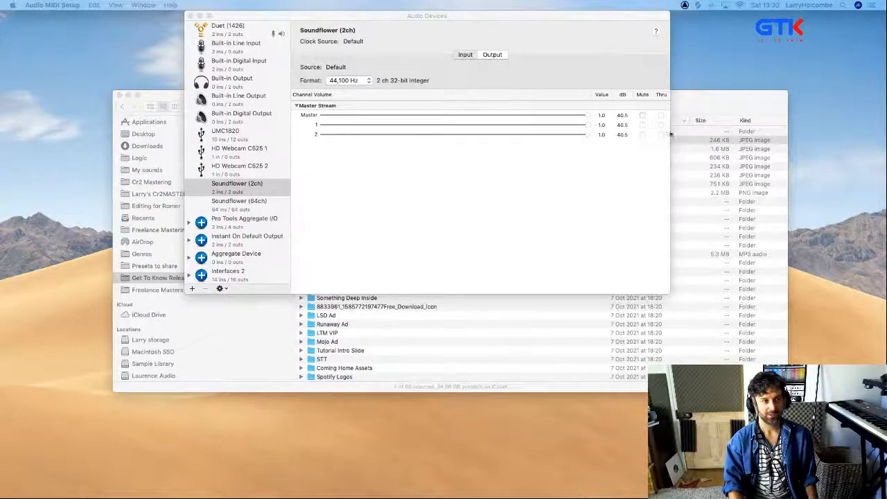
key(super+Tab)
click(256, 237)
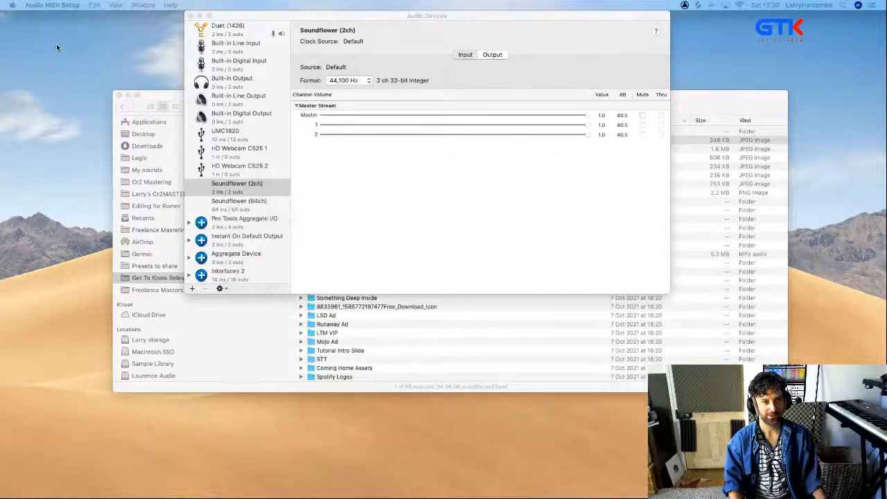
key(super+Tab)
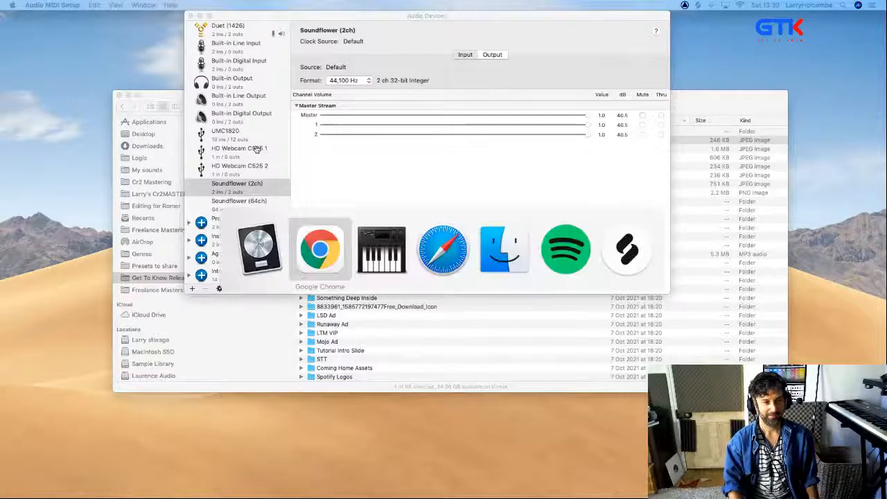
click(261, 247)
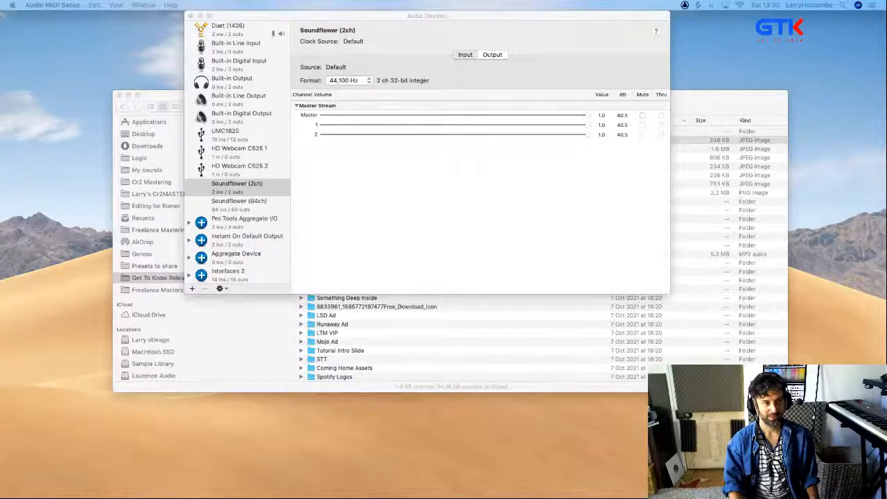
mouse_move(343, 484)
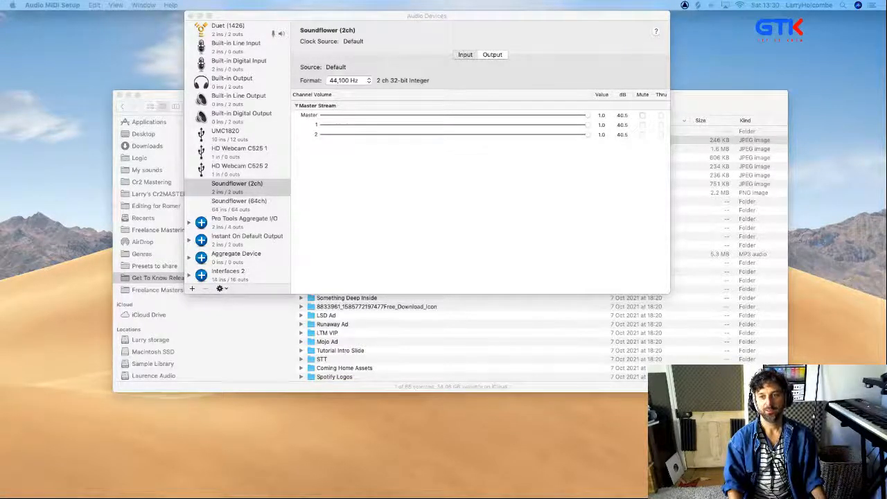
drag(641, 208, 375, 124)
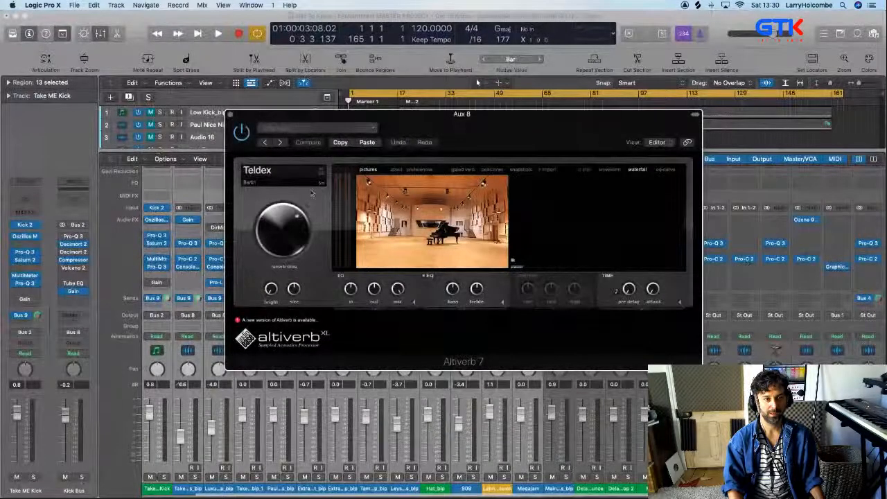
Expand Altiverb's time controls and load the SARM West Studios live room 1 impulse response from the studio & scoring category
click(681, 304)
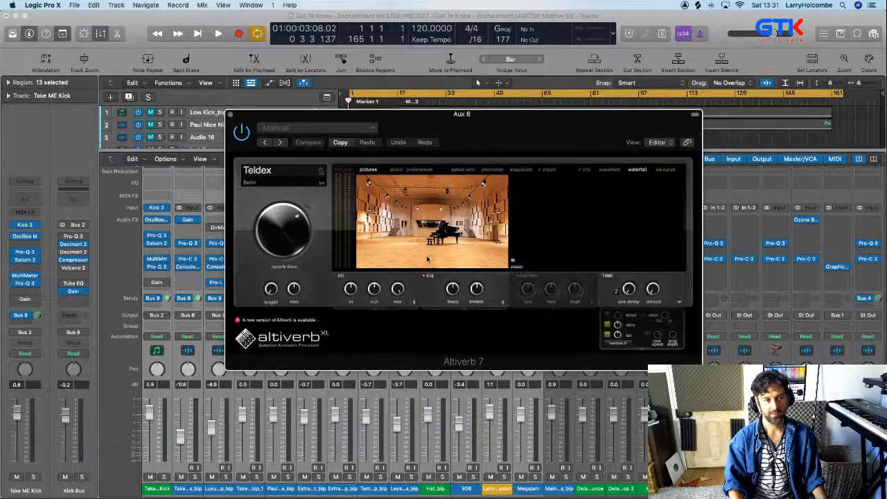
click(278, 171)
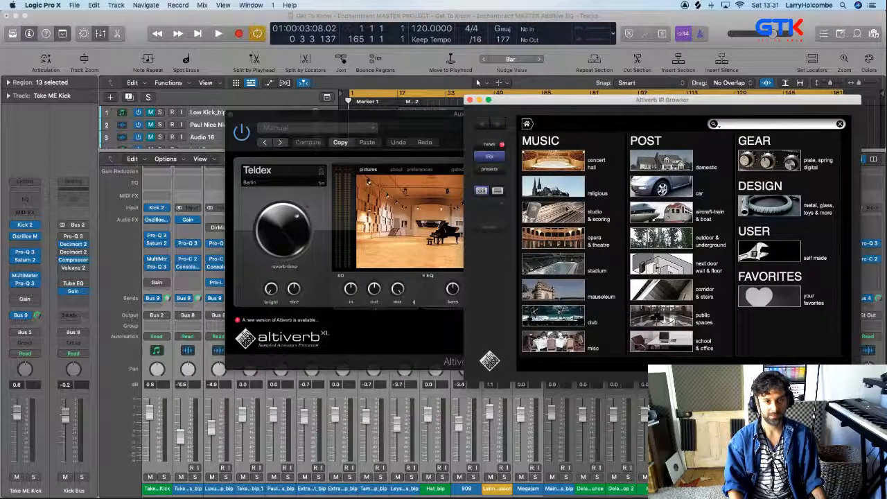
click(565, 210)
scroll(808, 229, up, 2)
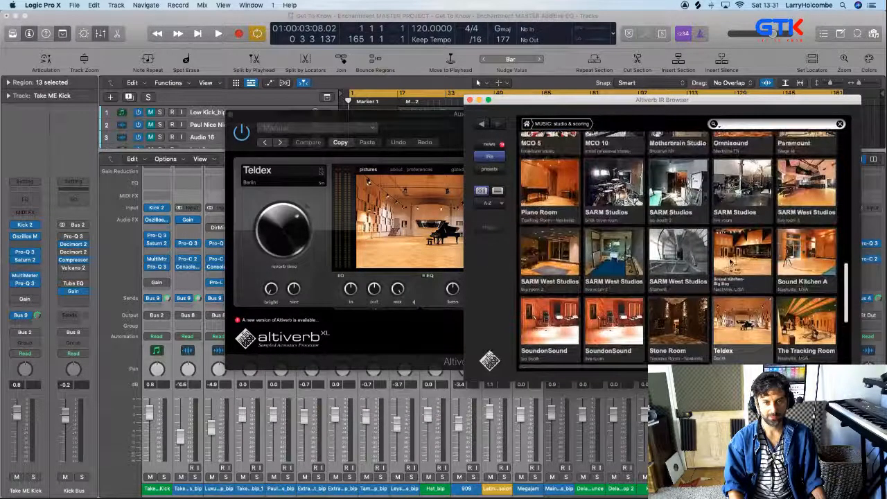
Select the 3.1 m variant of SARM West Studios live room 1 and close the Altiverb window of Aux 8
click(807, 194)
click(402, 117)
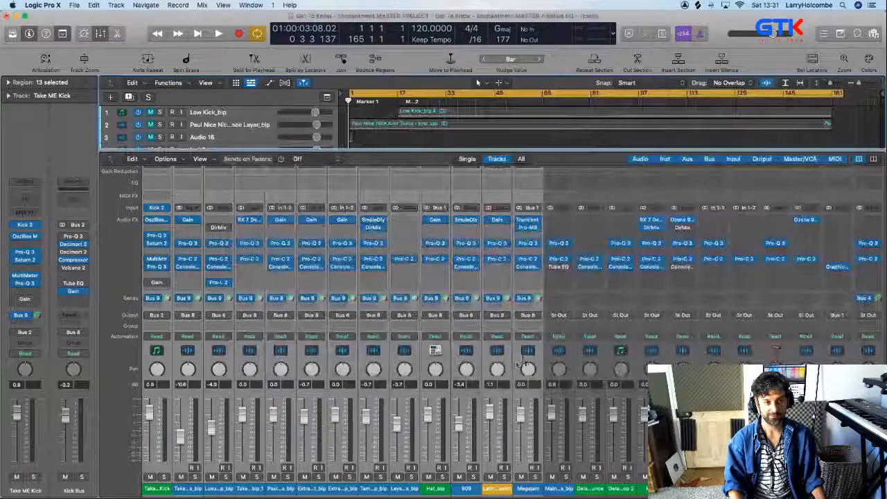
click(233, 115)
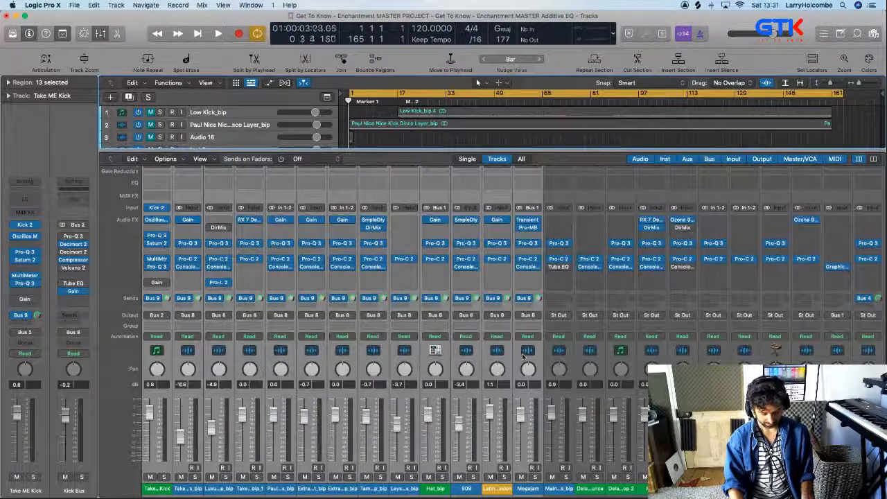
Set the cycle range from bar 17 to bar 33 and solo the selected drum tracks
key(space)
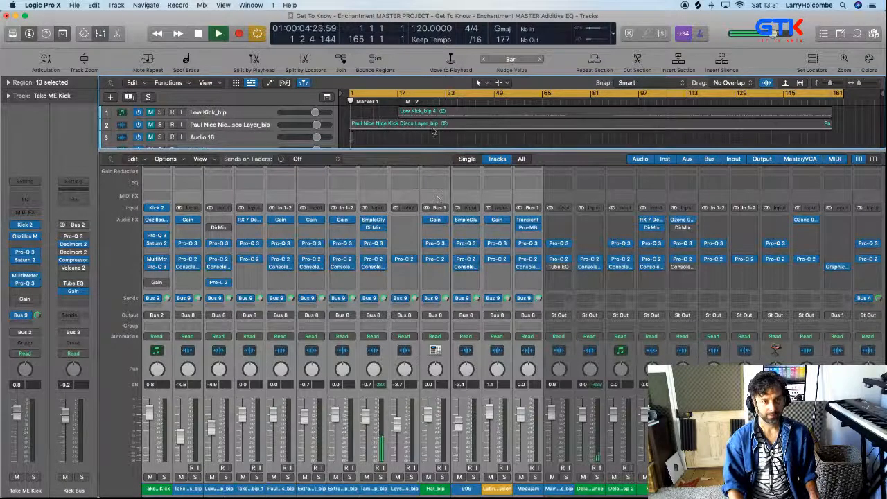
key(space)
drag(401, 93, 446, 103)
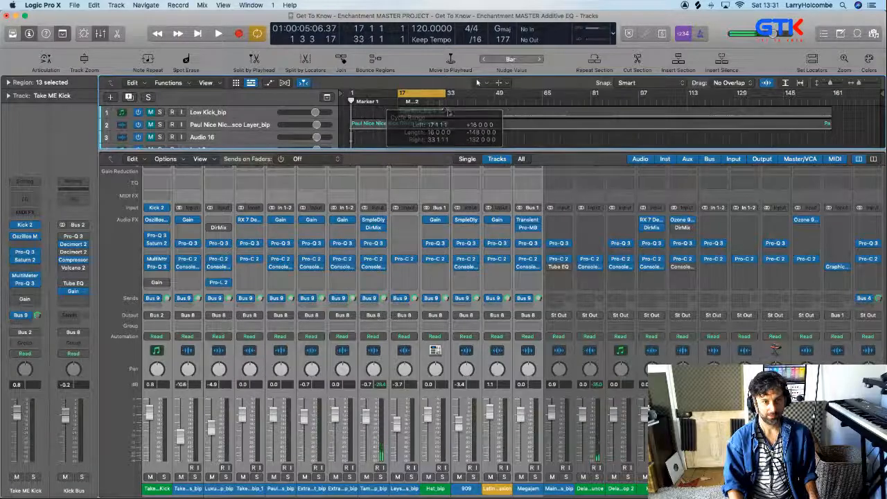
click(443, 477)
Play the soloed drums over the cycle range to hear them in the live room 1 reverb and locate the aux channels
key(space)
scroll(458, 465, right, 2)
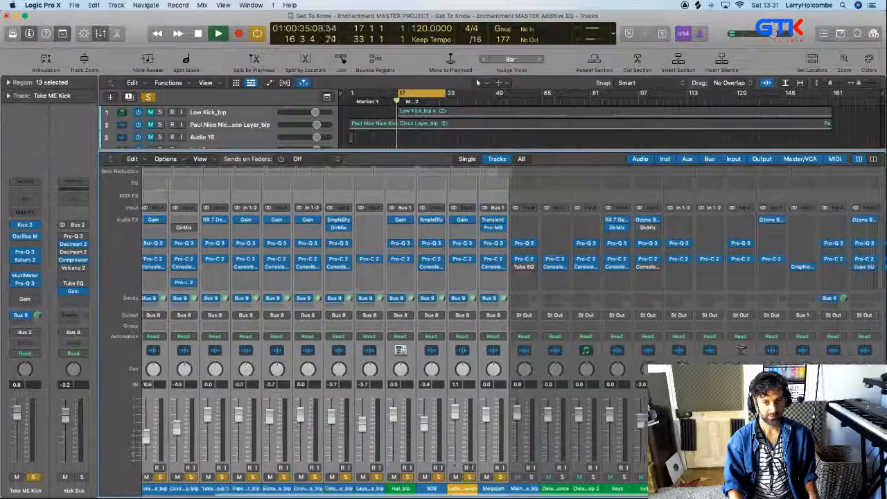
scroll(458, 463, right, 10)
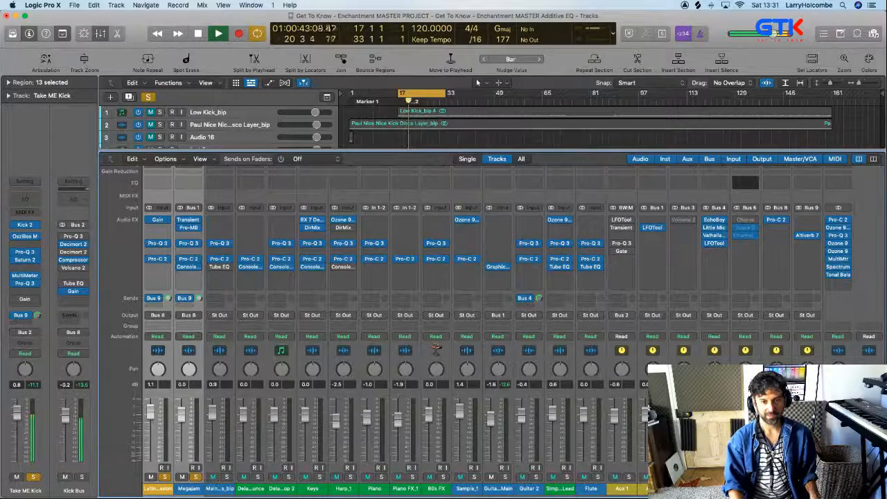
key(space)
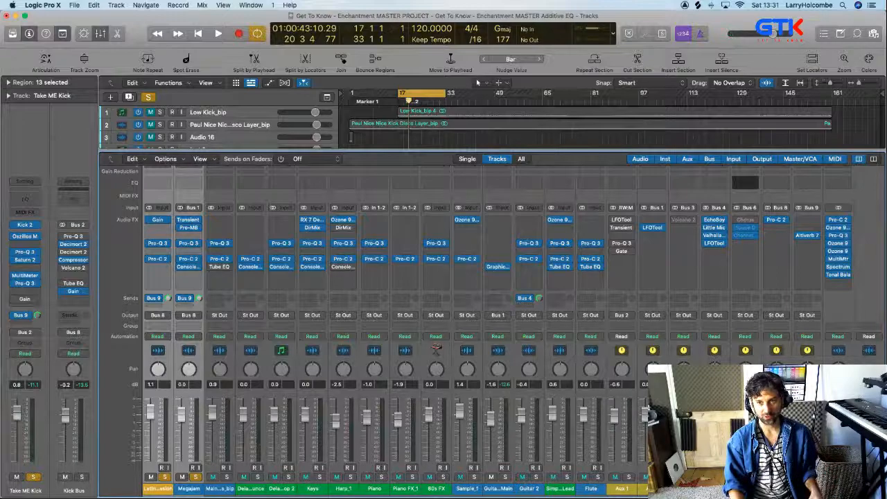
key(space)
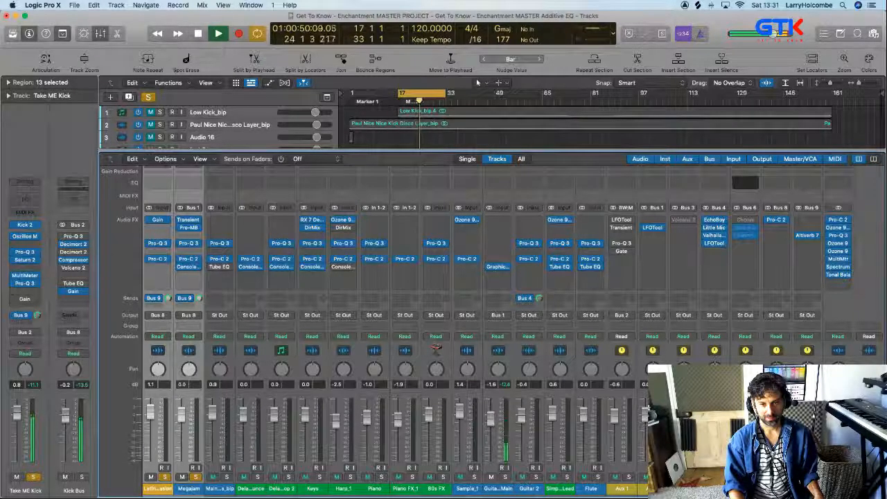
key(space)
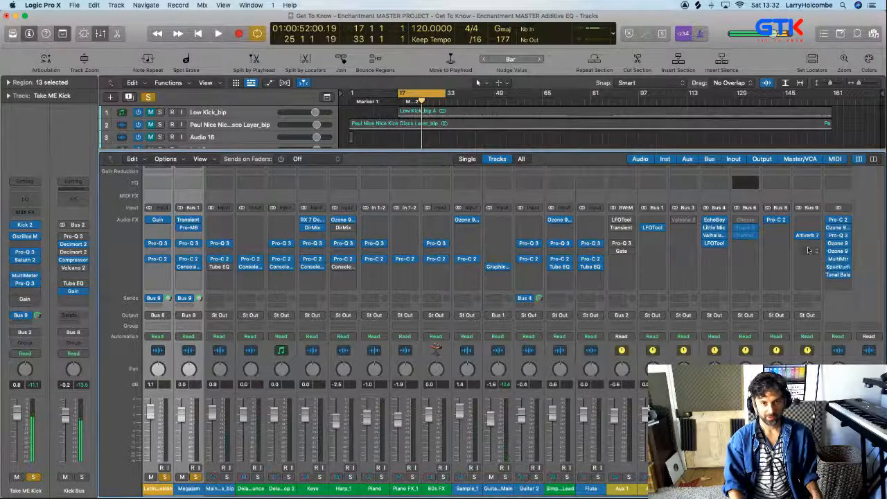
Reopen Altiverb 7 on Aux 8, bring up its IR browser and reposition both windows to browse the studio & scoring rooms
click(805, 236)
drag(461, 114, 408, 95)
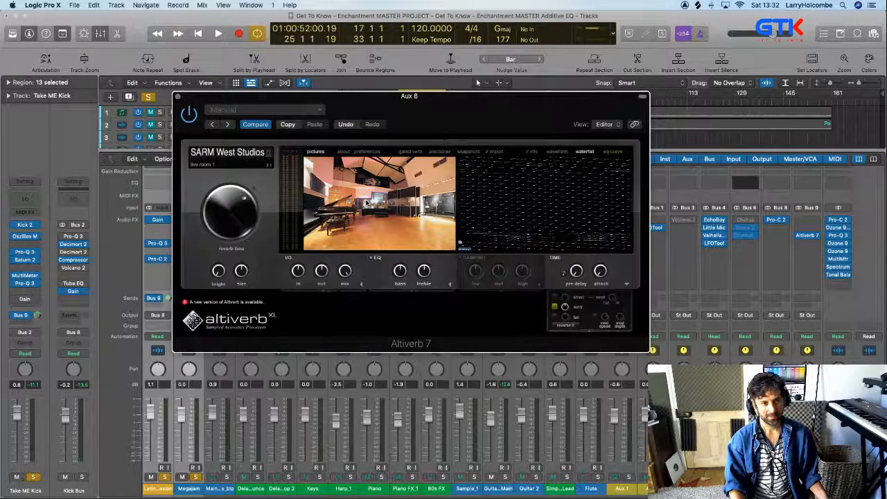
mouse_move(361, 197)
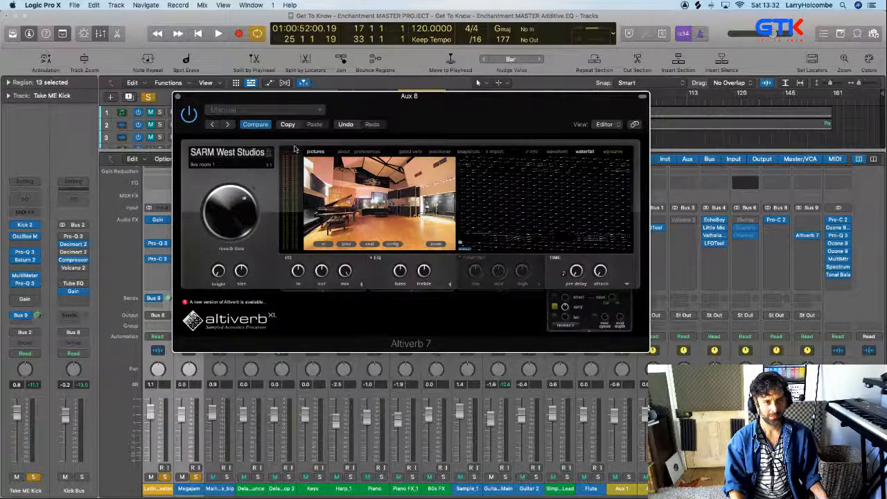
click(241, 153)
drag(586, 102, 371, 41)
scroll(447, 178, down, 15)
scroll(447, 178, up, 2)
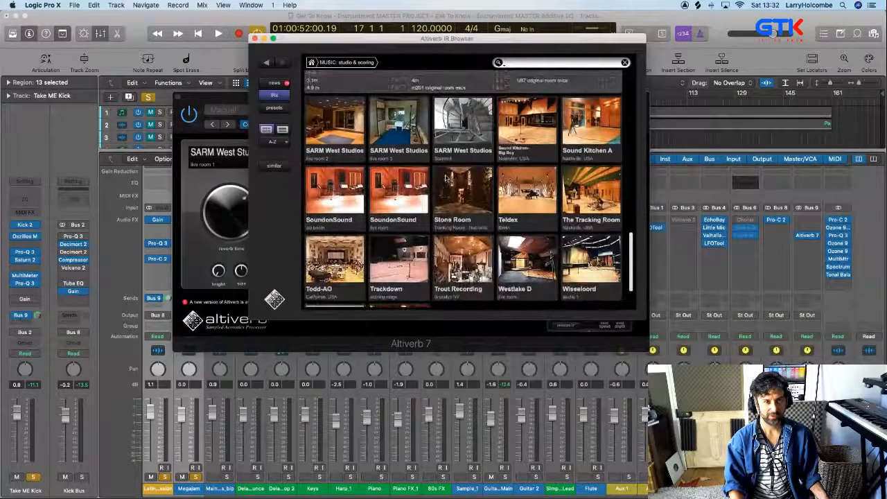
Try the SARM West Studios live room 3 and live room 2 impulse responses while playing the soloed drums
click(397, 157)
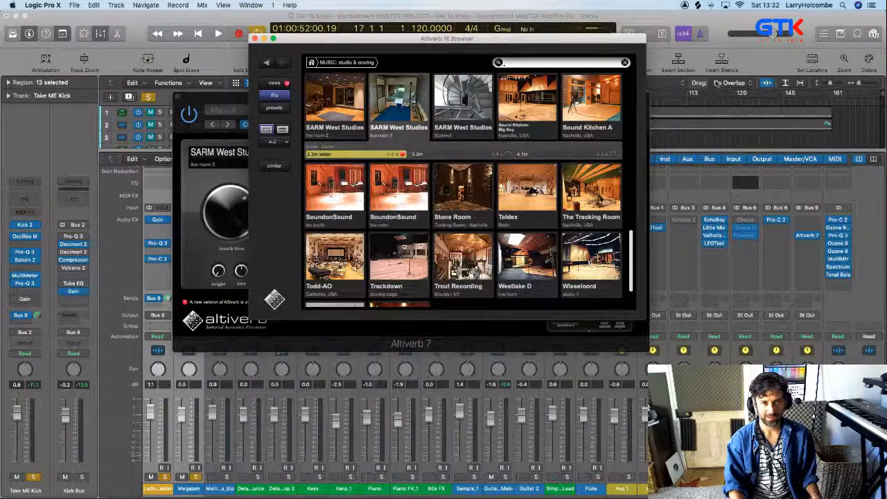
key(space)
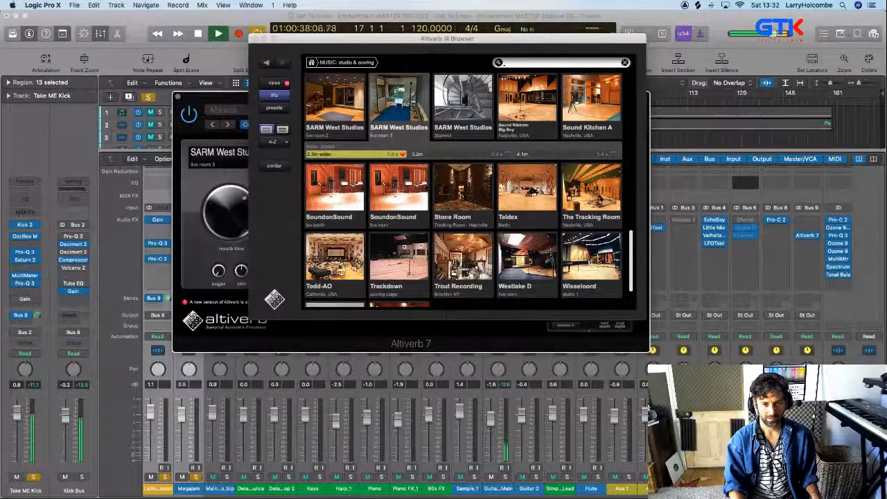
click(405, 247)
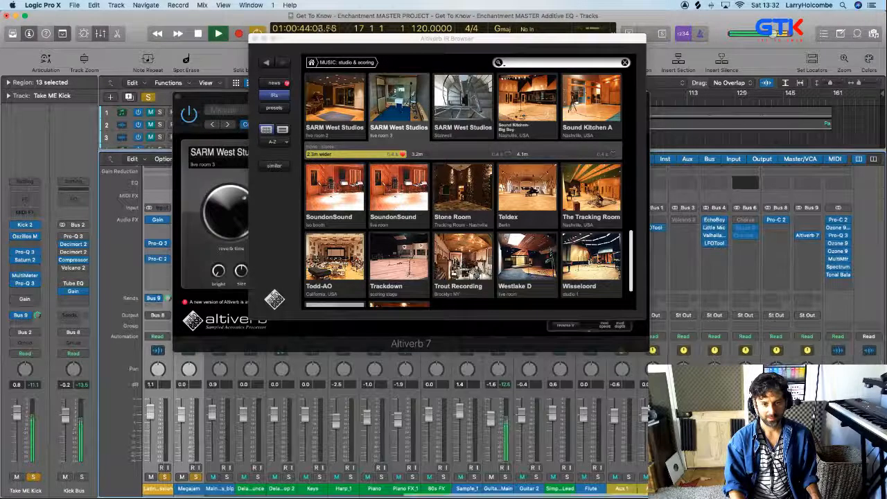
key(space)
click(351, 108)
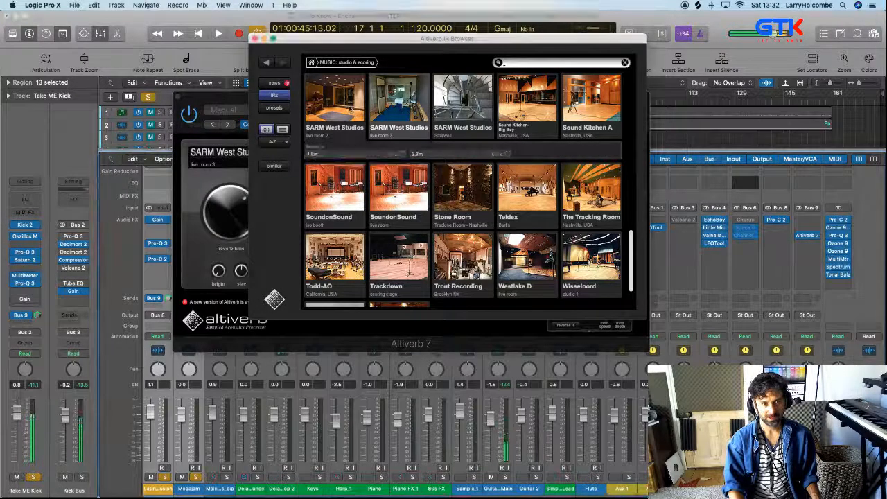
key(space)
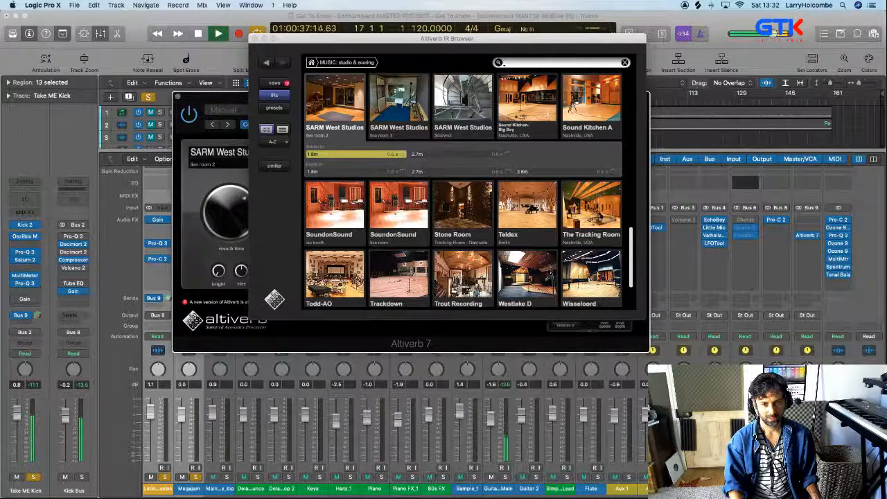
Load the 4.9 m SARM Studios live room impulse response, then close the IR browser and the Altiverb window
scroll(562, 240, up, 4)
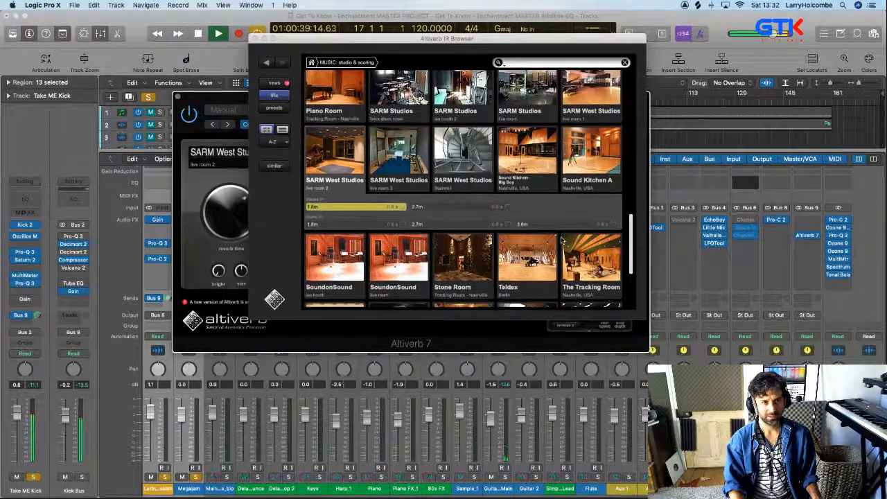
click(525, 110)
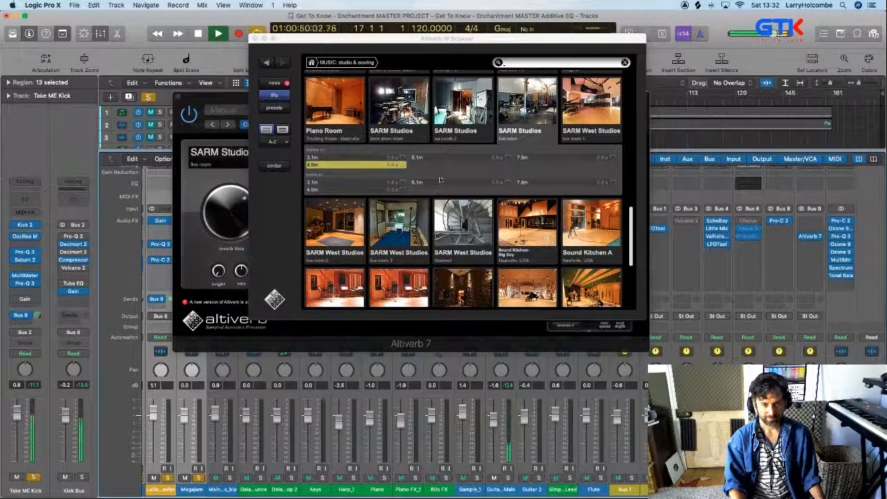
click(253, 39)
click(253, 39)
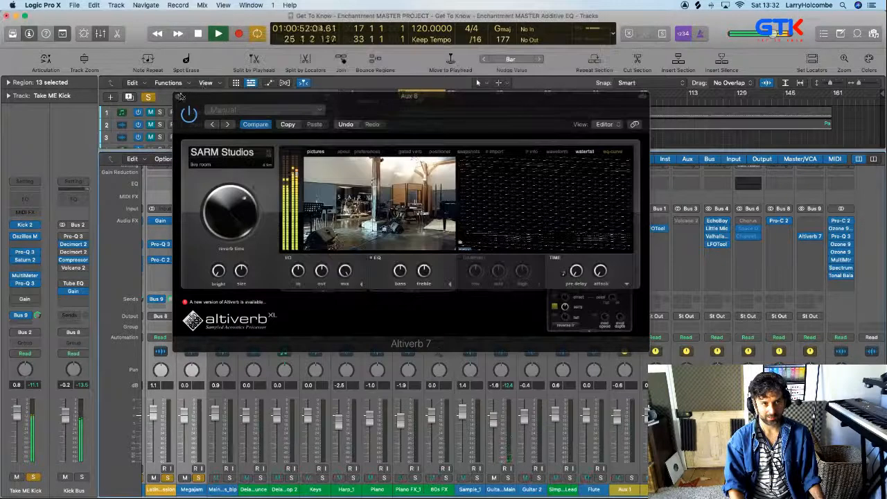
key(super+w)
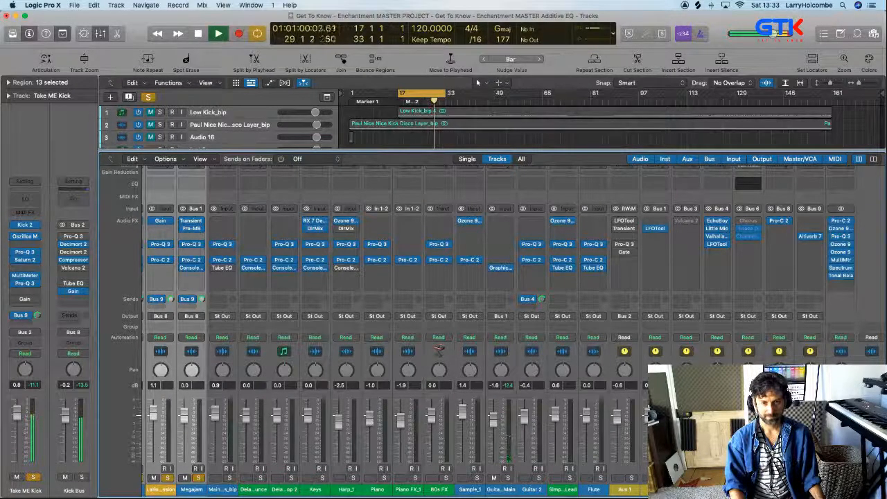
Clear the solo on the drum tracks and play the full mix to check the room reverb in context
key(space)
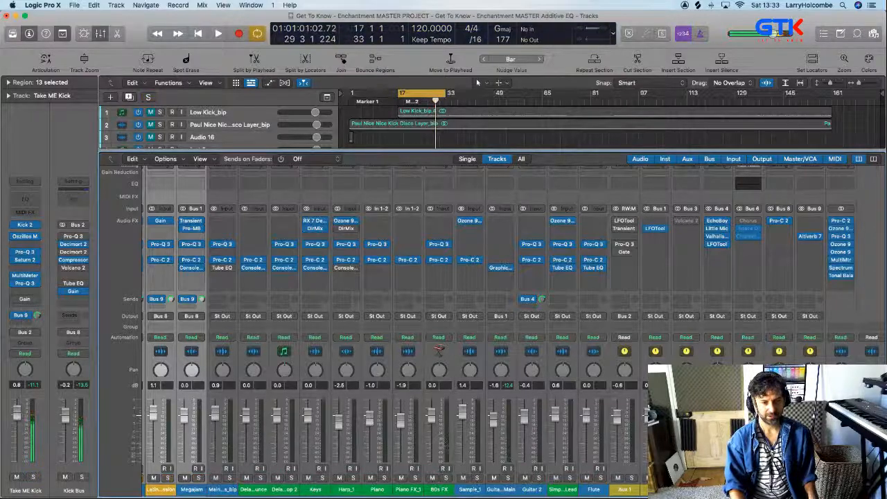
key(space)
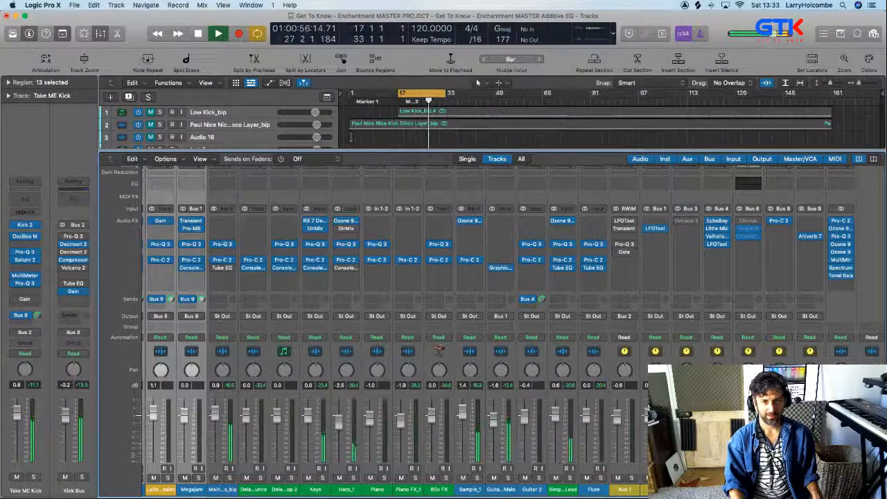
key(space)
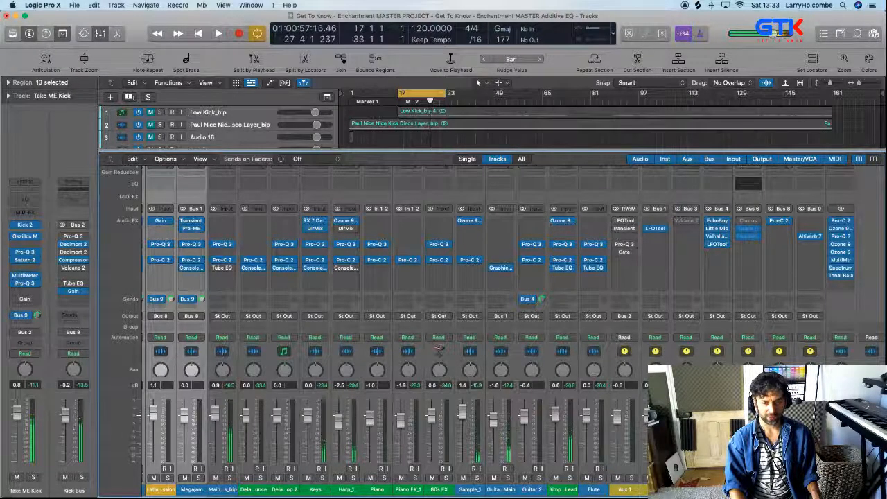
key(space)
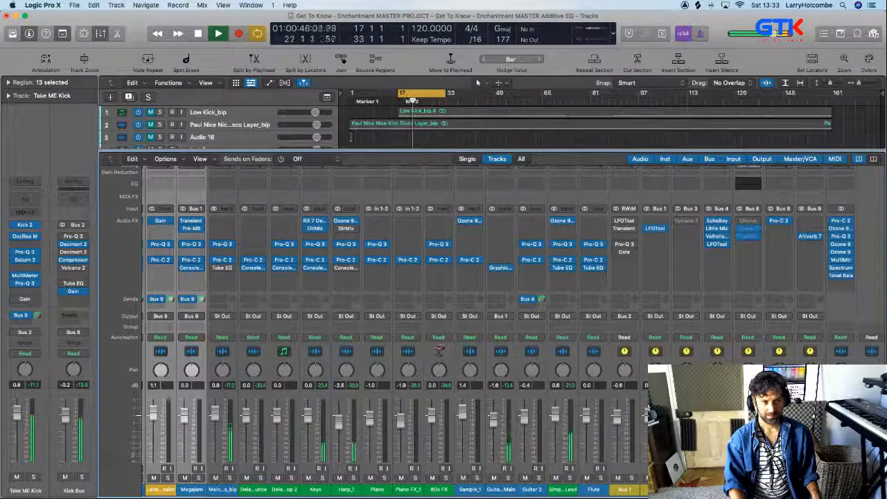
key(space)
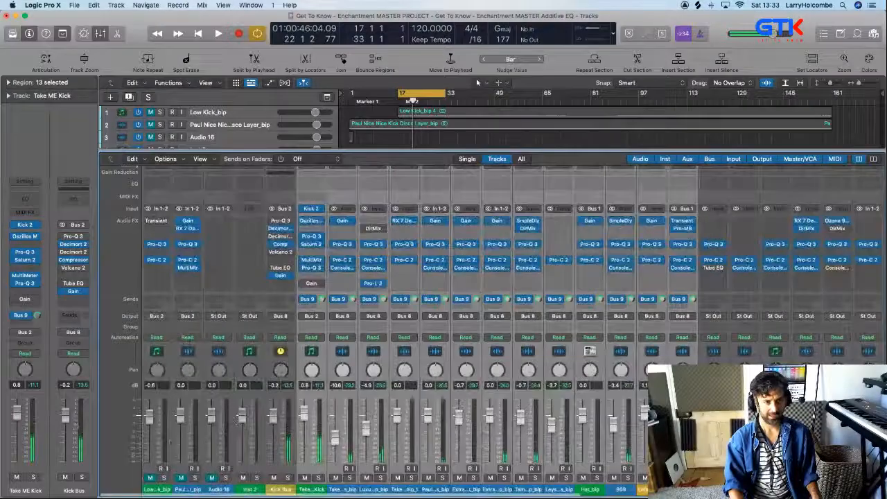
Audition the soloed "Luxu…" drum track, two channels after Take ME Kick, over the cycle range
click(280, 490)
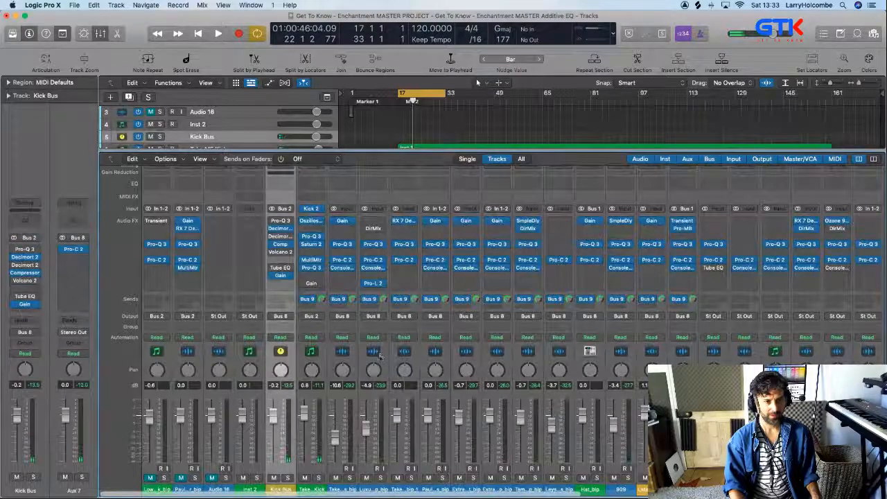
click(380, 478)
key(space)
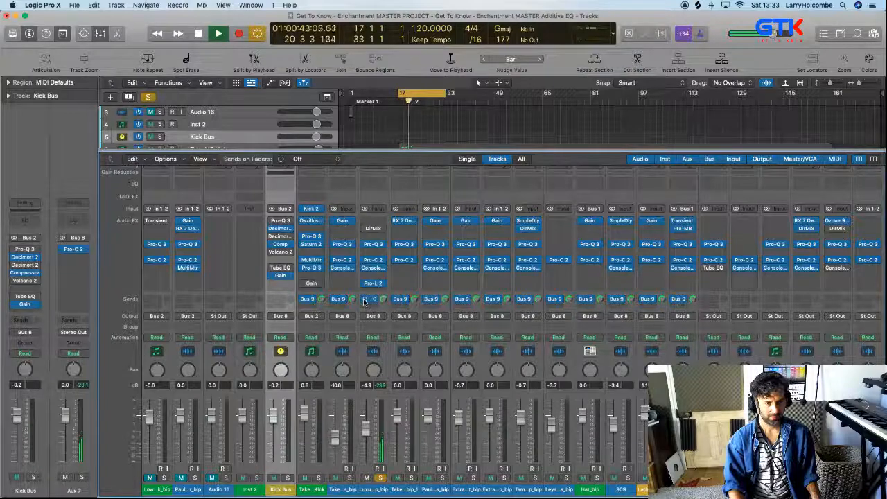
key(space)
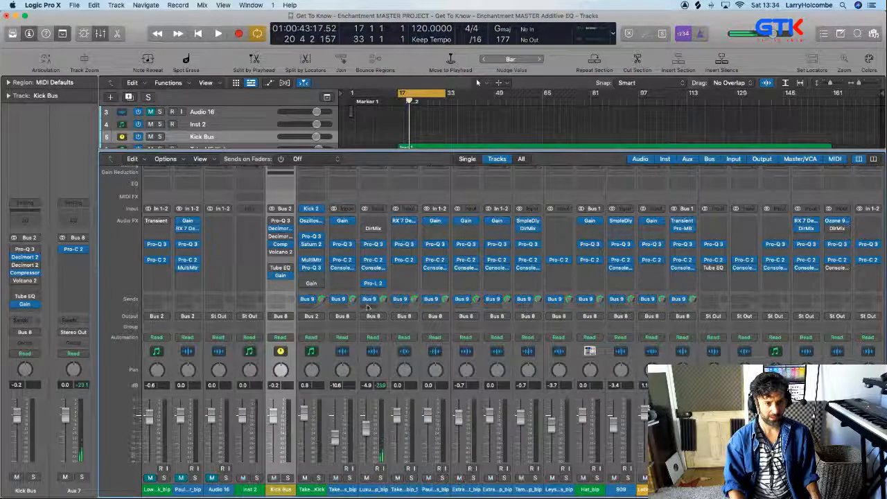
Add a second send on the "Luxu…" drum track, routed to Bus 10
click(371, 306)
mouse_move(384, 319)
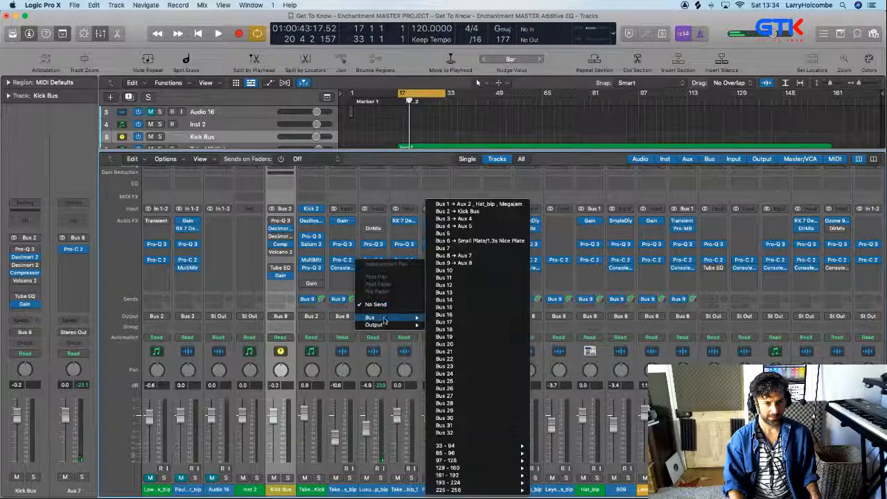
click(444, 271)
Insert the ValhallaPlate reverb on the Bus 10 aux channel and set its decay to 2.2 s
scroll(430, 291, right, 10)
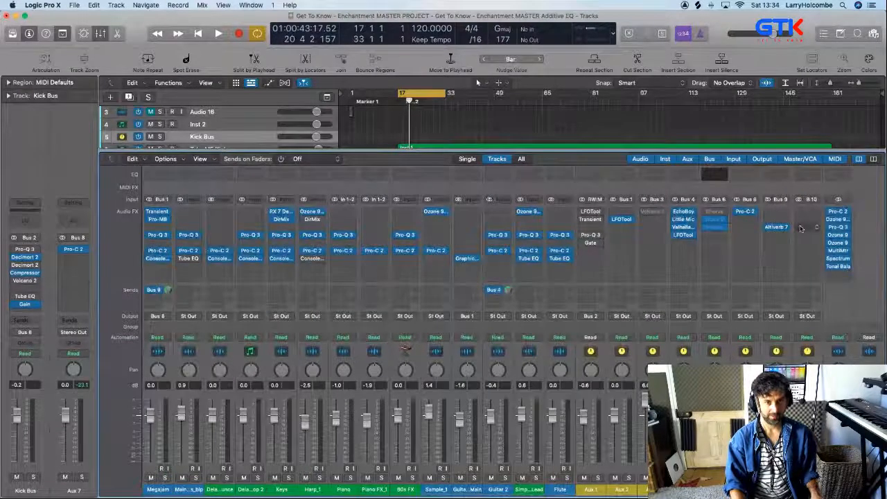
scroll(811, 339, down, 3)
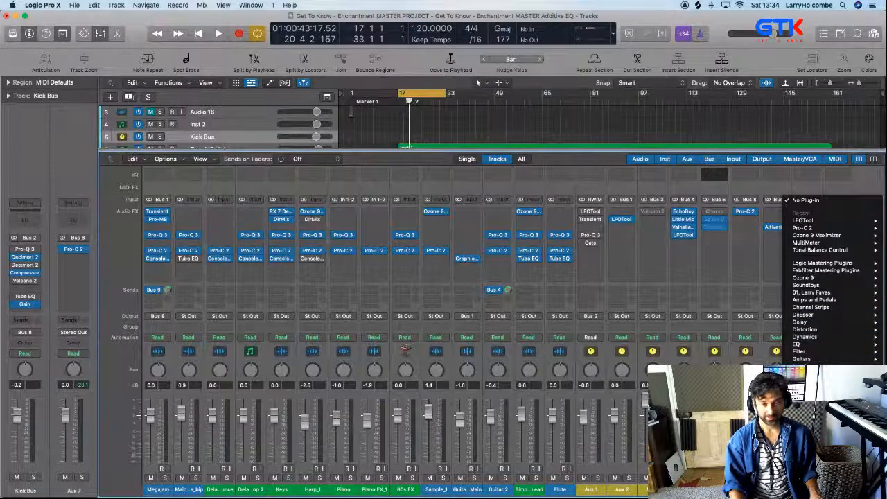
click(728, 416)
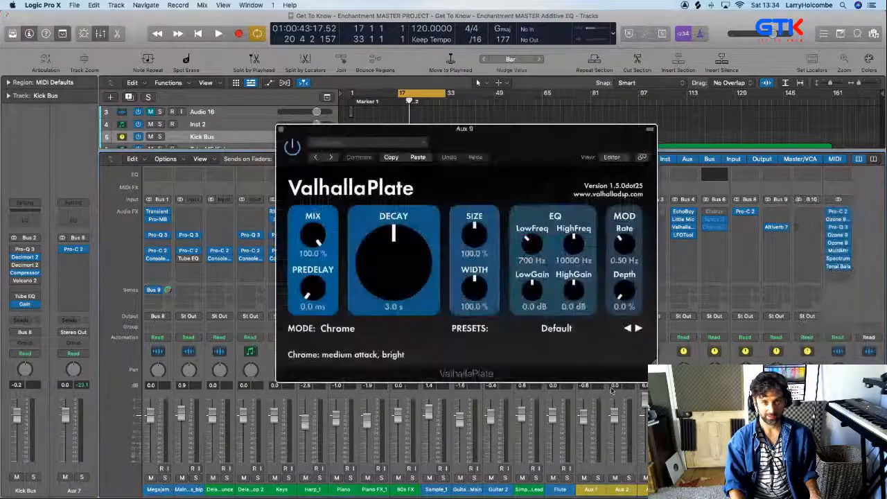
drag(391, 131, 353, 115)
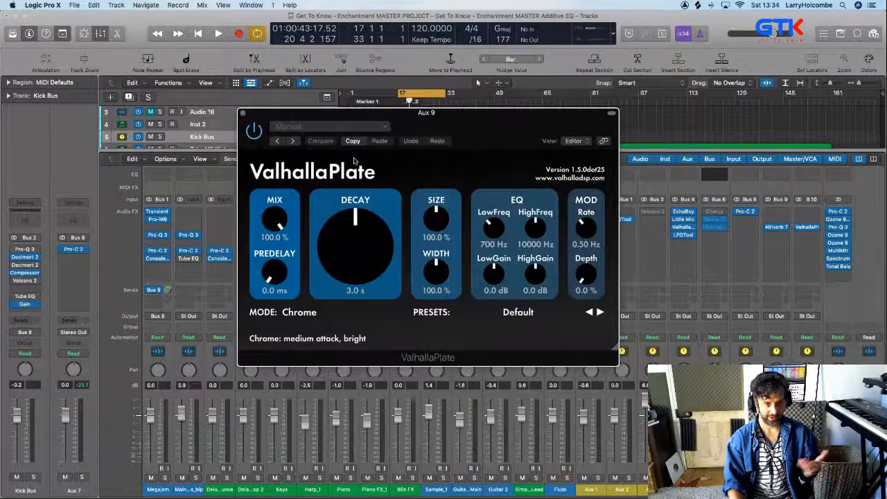
drag(366, 242, 359, 252)
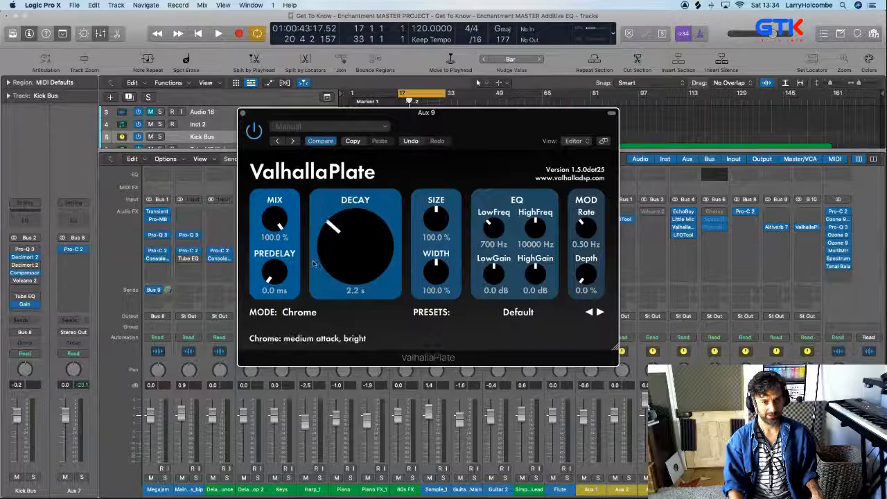
Set the pre-delay of the Altiverb 7 room reverb on the Bus 9 aux channel to 15 ms and close the plug-in
click(779, 228)
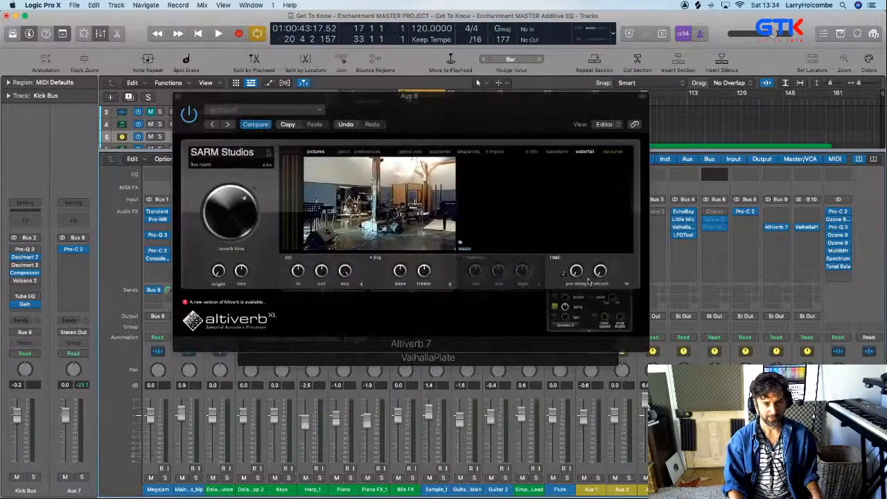
scroll(577, 274, up, 5)
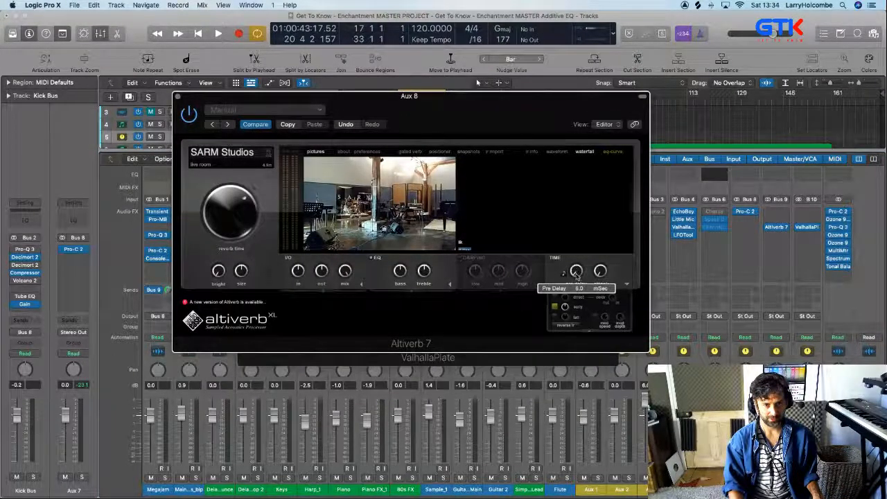
scroll(576, 274, up, 5)
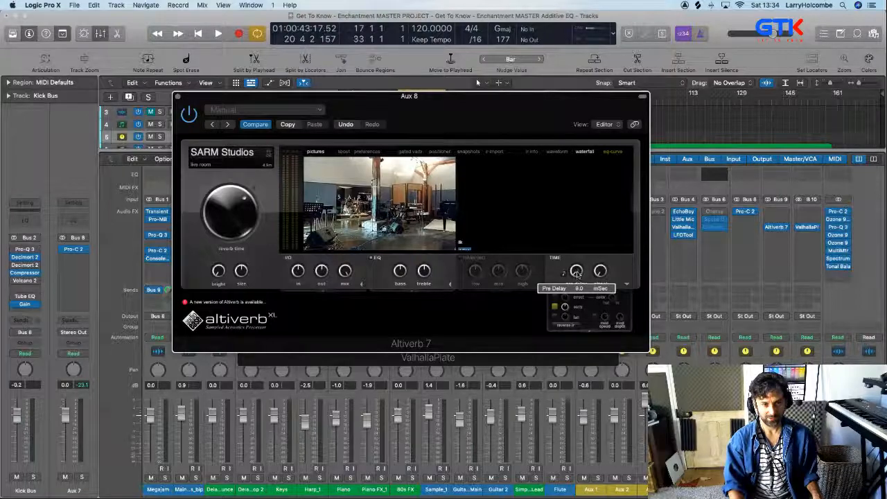
scroll(576, 272, up, 2)
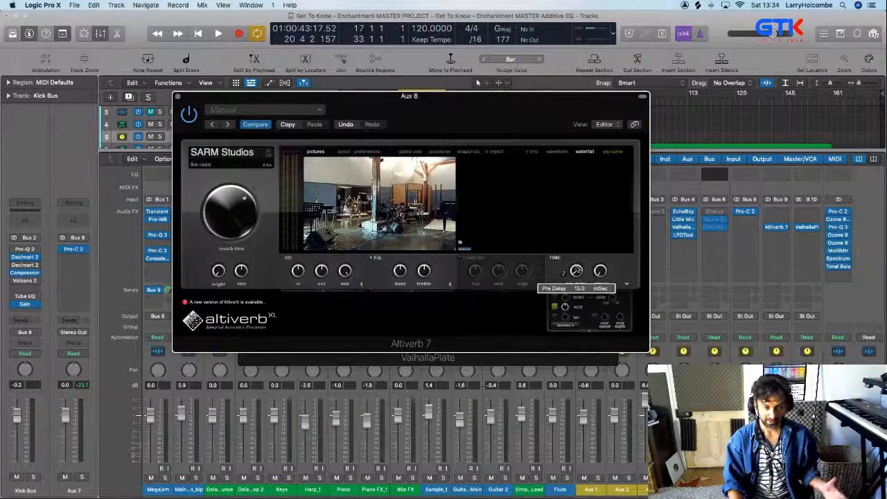
click(178, 97)
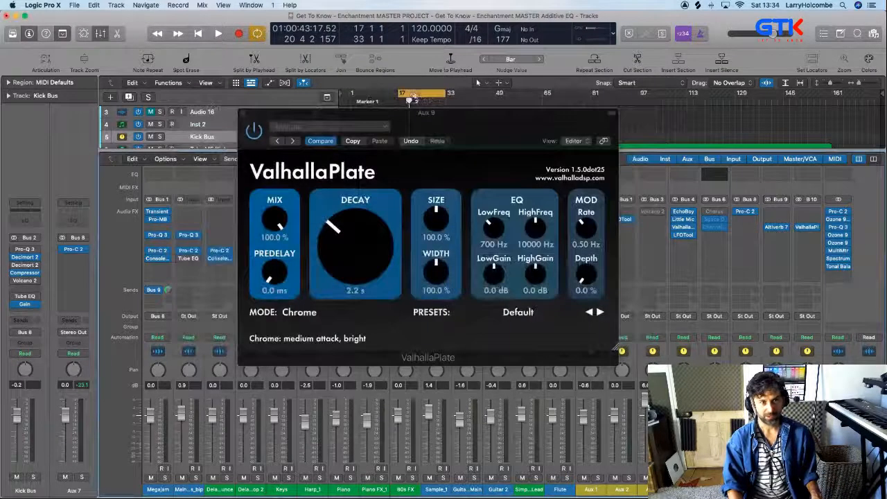
Audition the mix with ValhallaPlate over the cycle range and raise the plate's predelay to 25.2 ms
drag(487, 120, 402, 99)
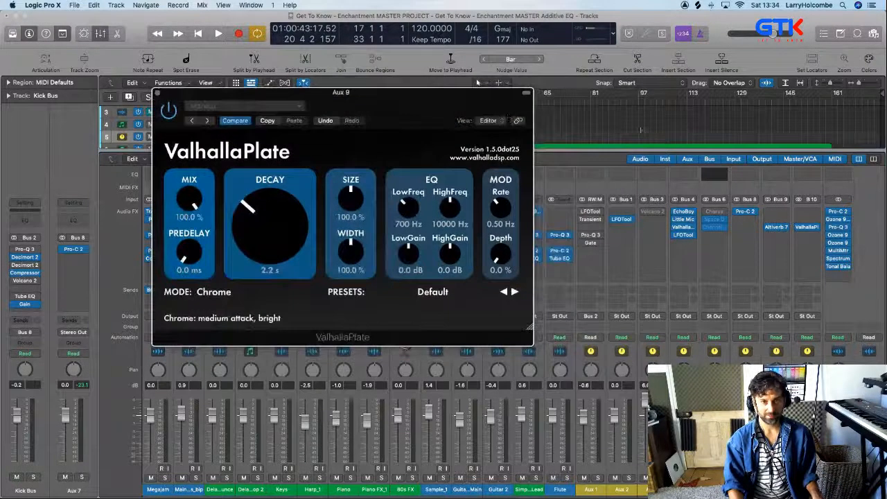
key(space)
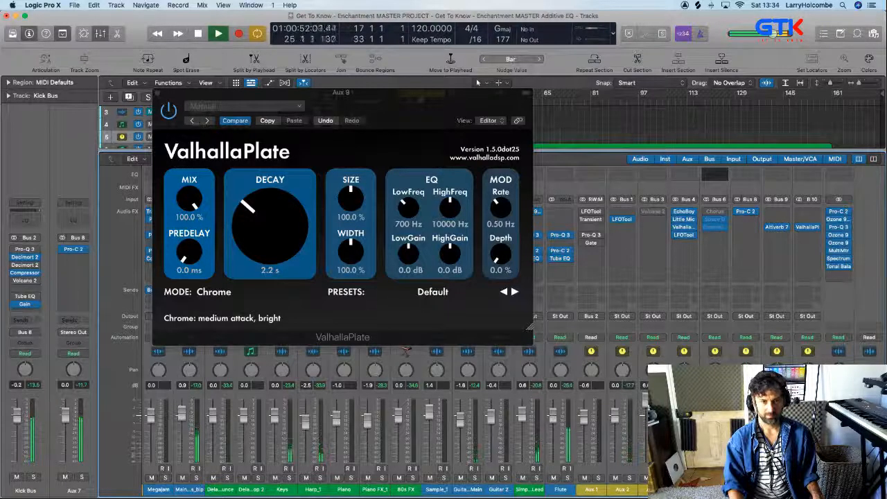
key(space)
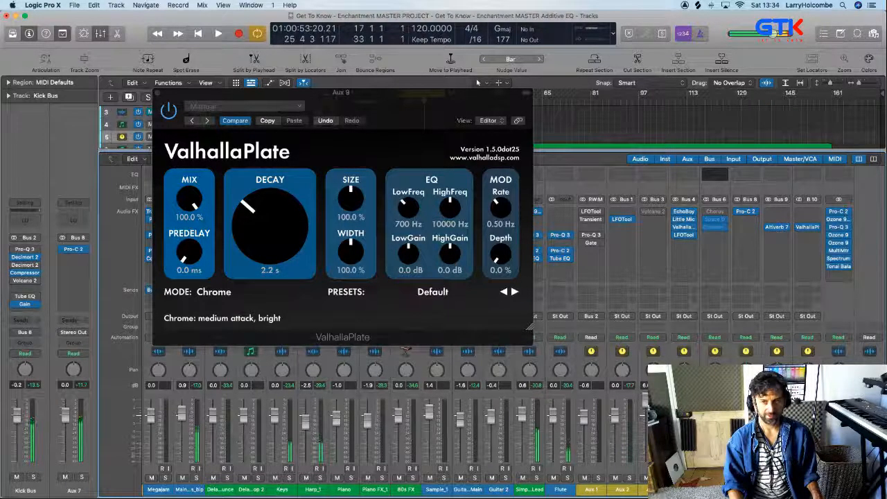
key(space)
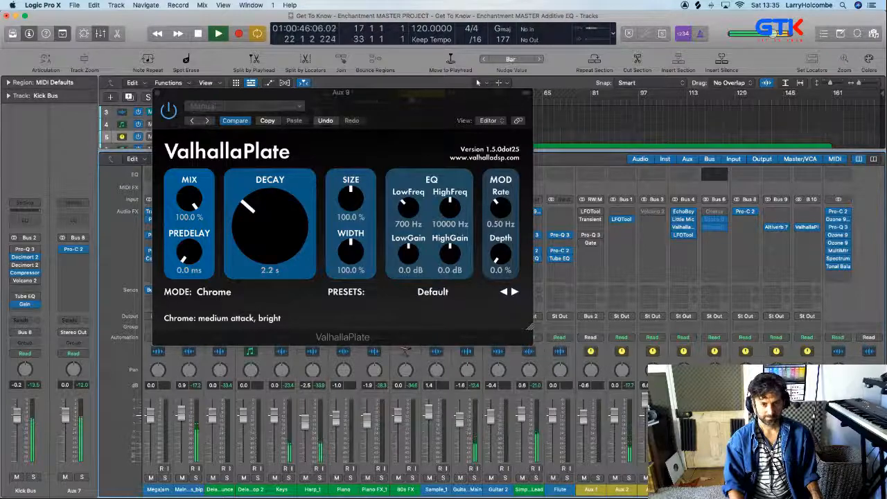
key(space)
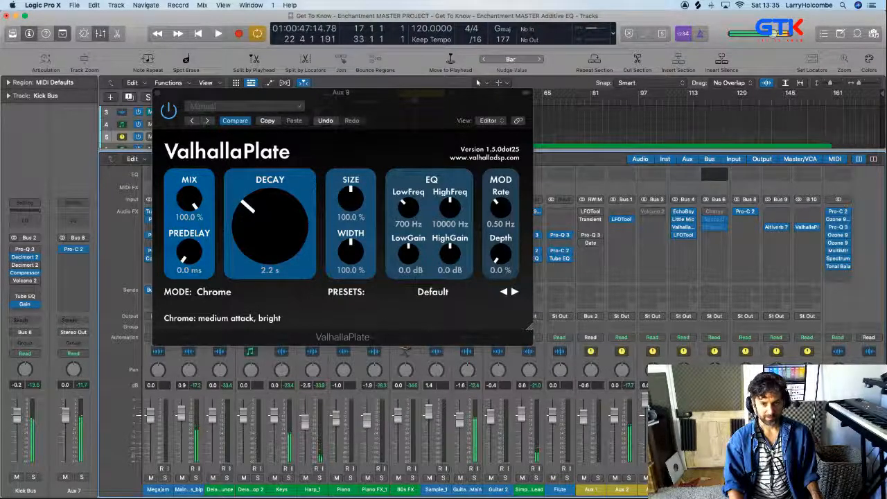
click(188, 259)
drag(187, 259, 193, 244)
Switch to musicMath and set the tempo of its delay-time table to 120 BPM
key(super+Tab)
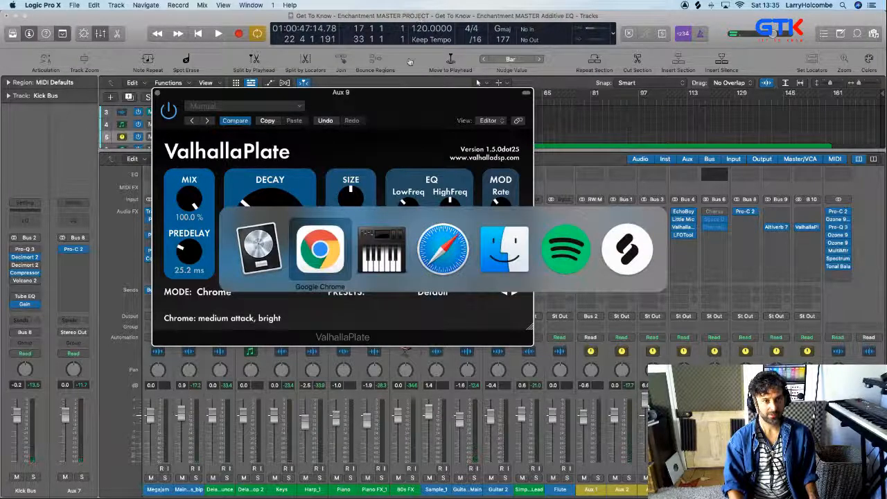
mouse_move(540, 497)
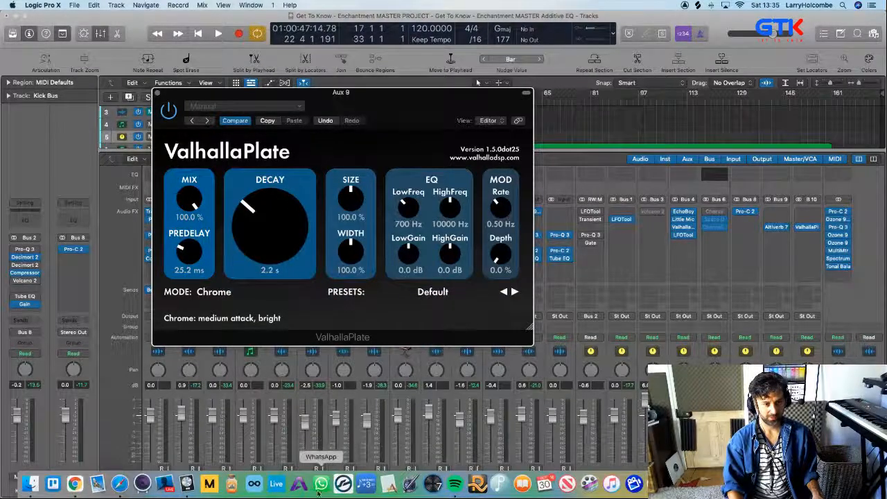
click(371, 482)
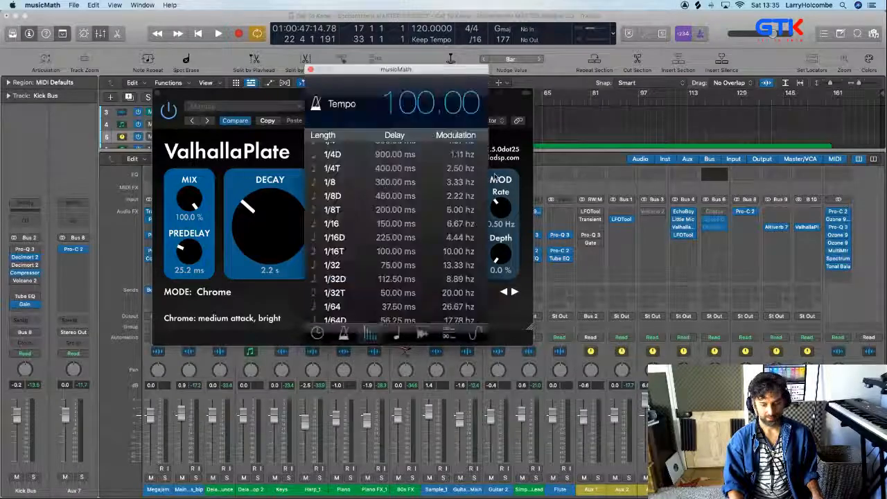
click(422, 112)
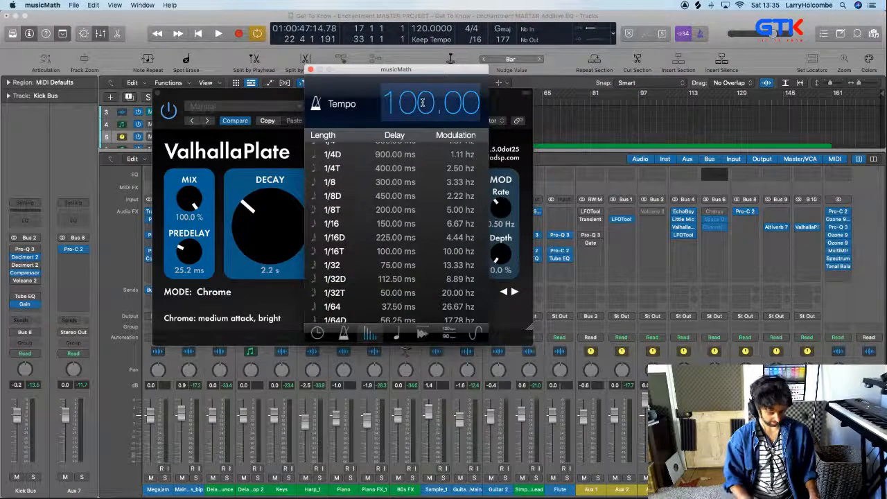
text(120)
key(Return)
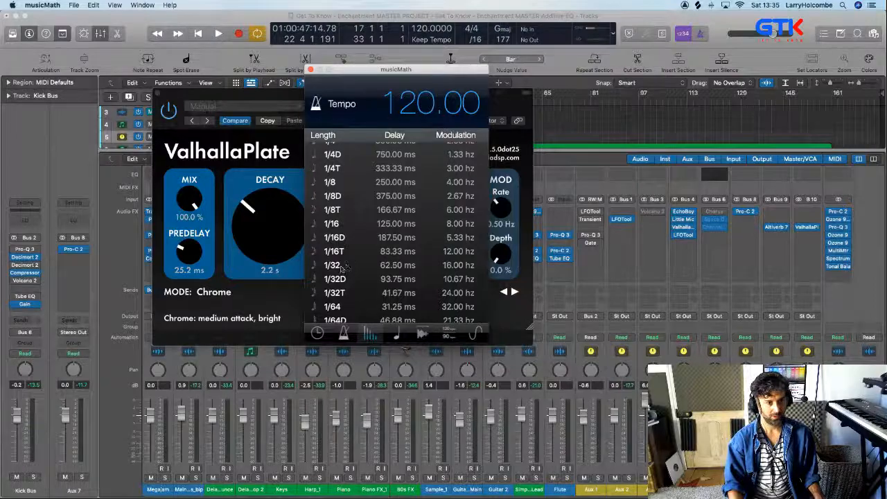
Set ValhallaPlate's predelay to 62 ms, based on the 1/32-note delay time in musicMath
drag(184, 251, 189, 249)
click(192, 270)
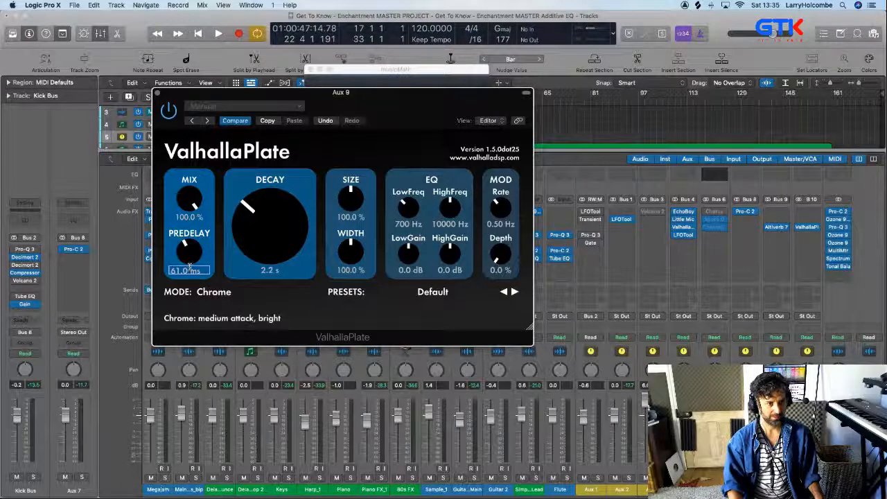
text(62)
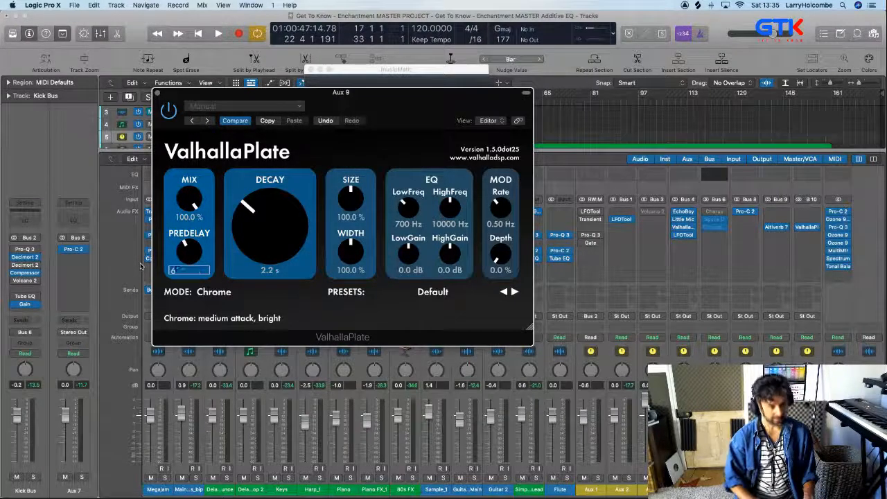
key(Return)
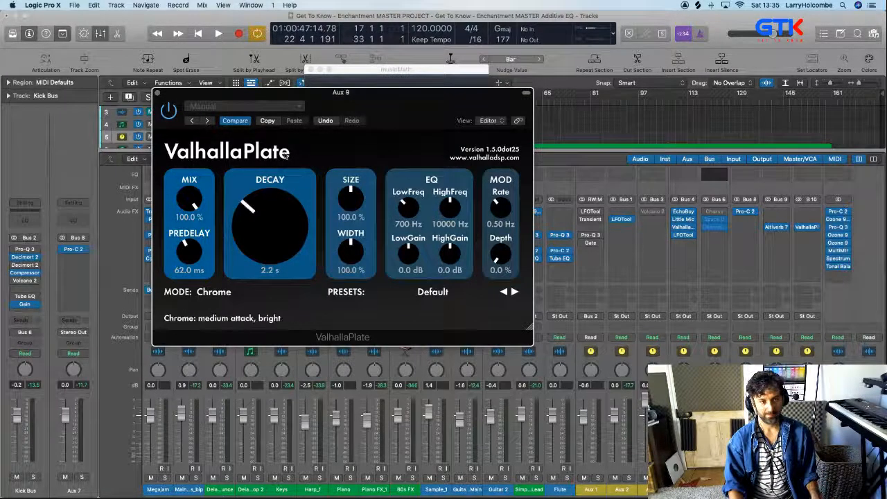
Play the full mix over the cycle range to hear the plate reverb with its tempo-based predelay
key(space)
drag(228, 97, 239, 88)
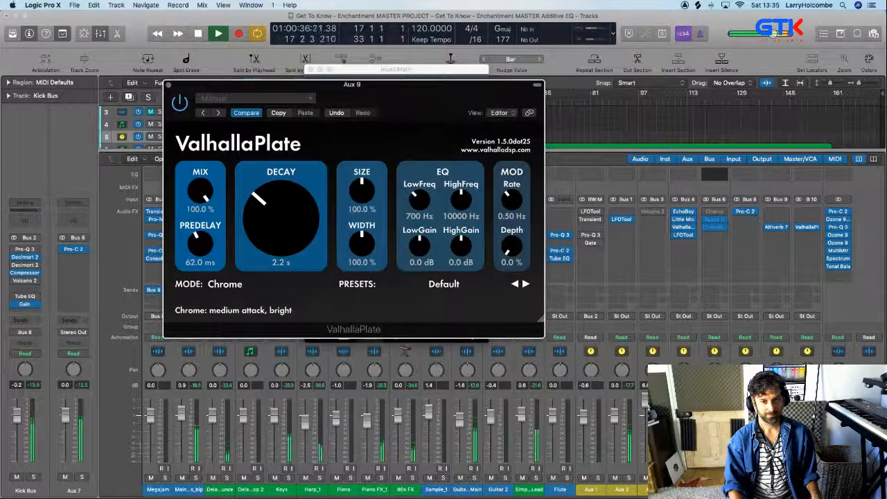
key(super+w)
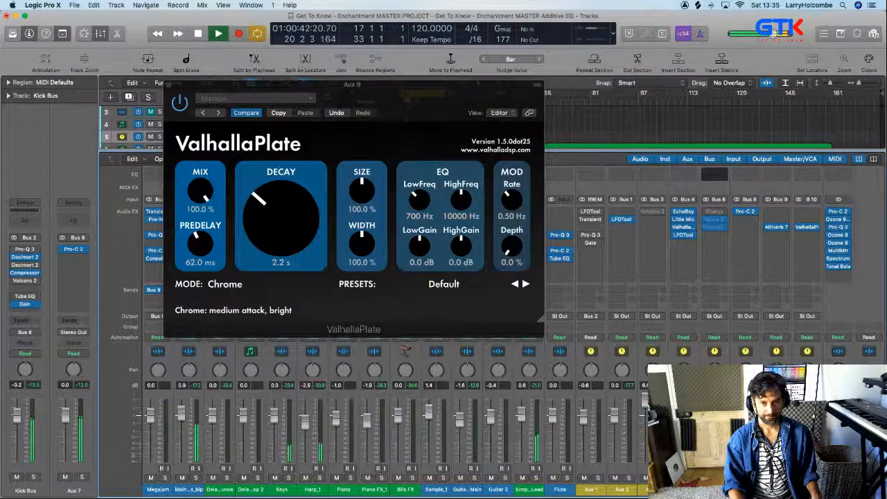
Shorten ValhallaPlate's decay to 1.0 s, matching the 1/2-note delay time listed in musicMath
drag(295, 228, 298, 255)
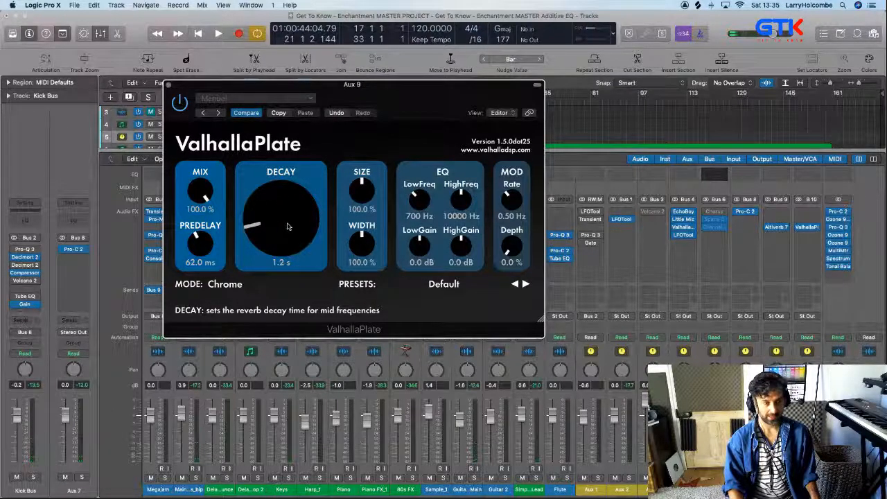
key(super+Tab)
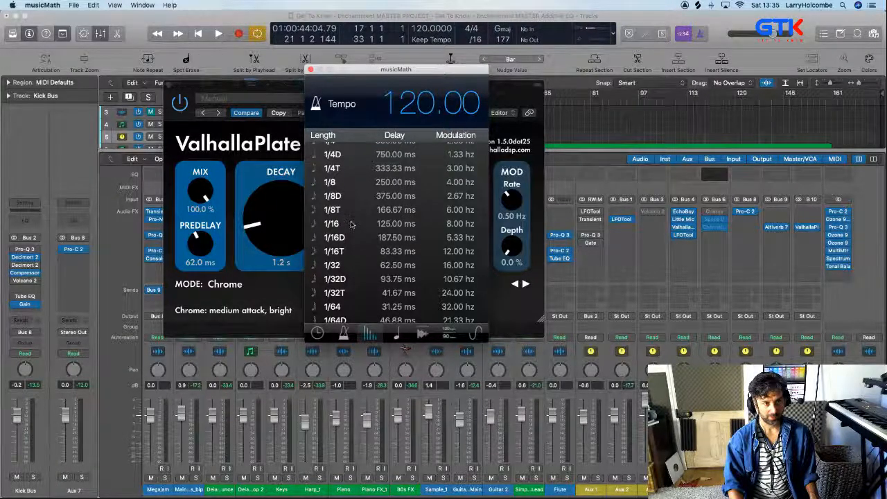
scroll(351, 224, up, 5)
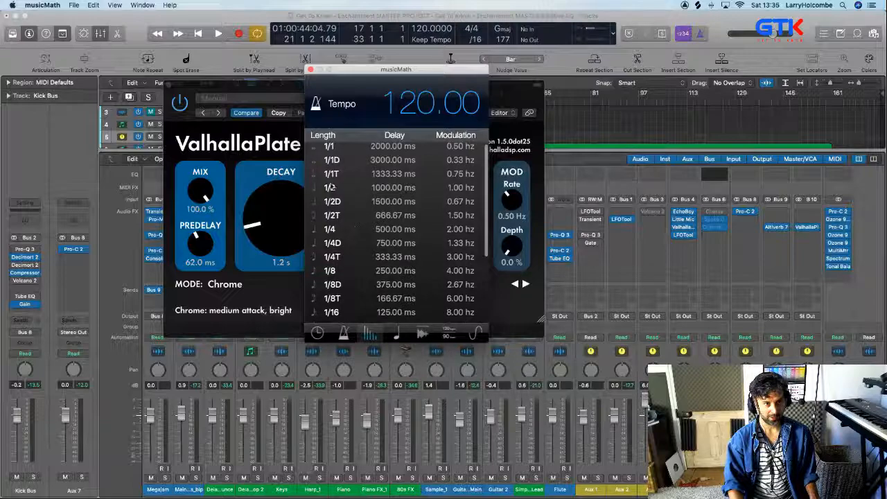
click(286, 226)
drag(285, 226, 285, 230)
key(super+Tab)
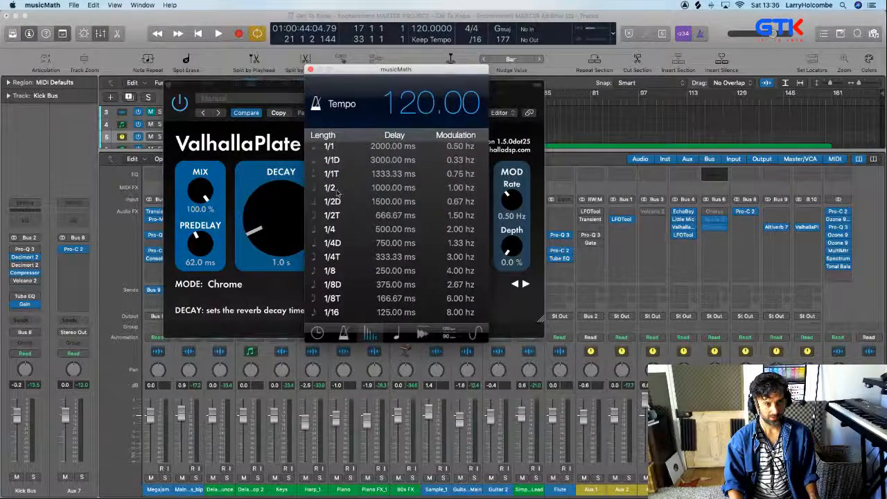
key(super+Tab)
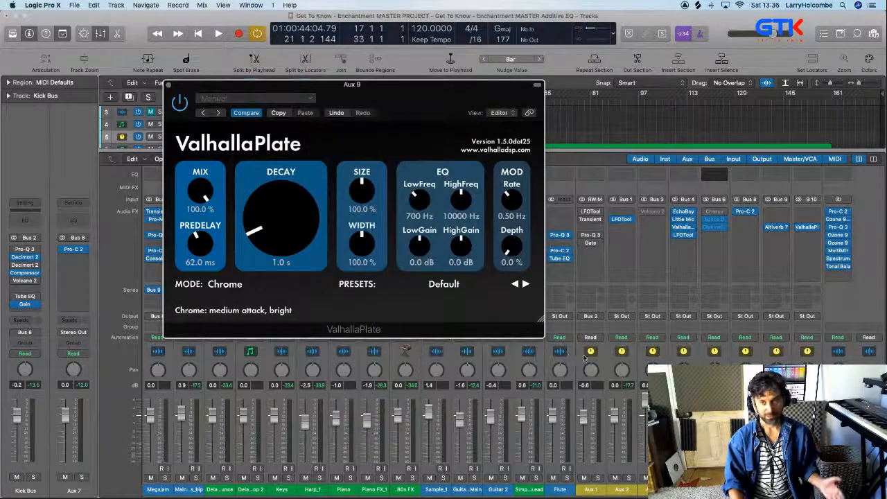
Play the mix with the Bus 9 and Bus 10 reverb aux channels selected together, then stop playback and close ValhallaPlate
key(space)
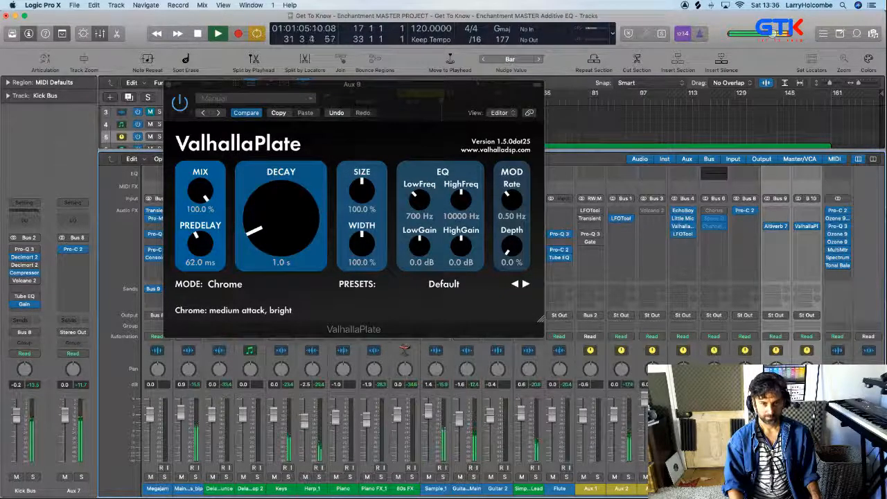
click(745, 488)
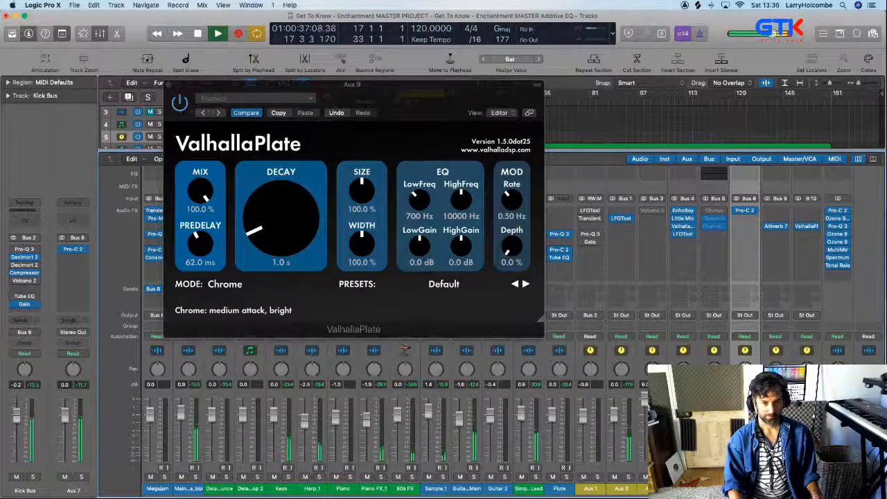
drag(775, 488, 807, 488)
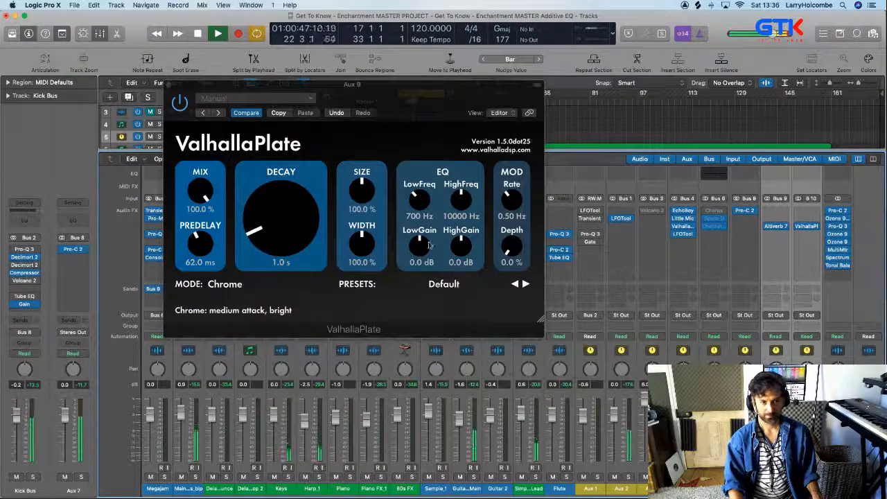
key(space)
click(168, 85)
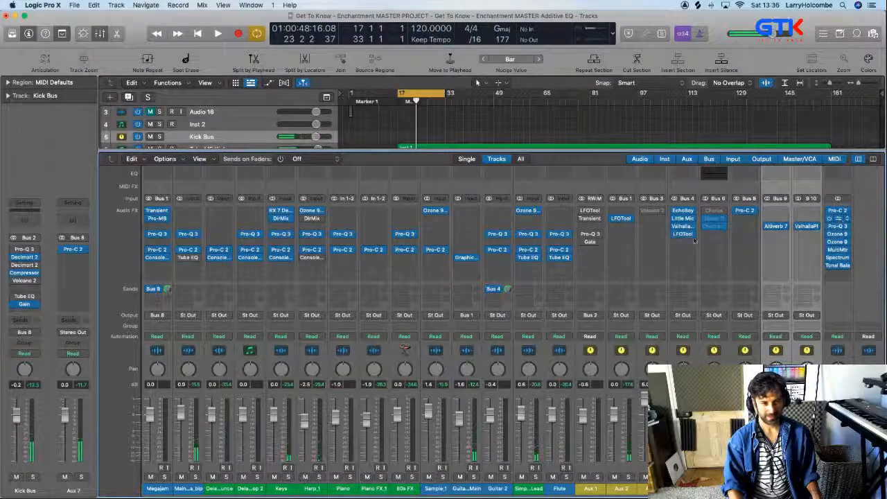
In the Ozone 9 Exciter on Stereo Out, lower the third band's amount to 3.8 and the fourth band's to 4.0
click(838, 226)
drag(599, 342, 572, 349)
drag(503, 350, 502, 353)
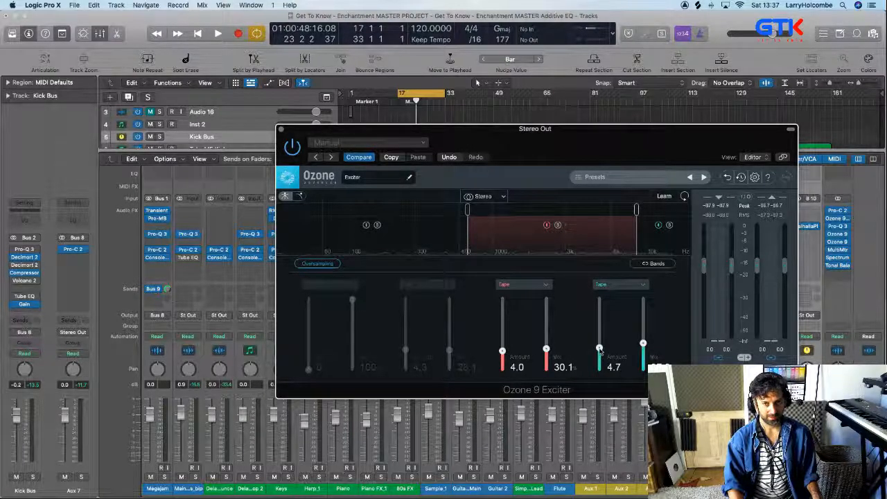
drag(599, 349, 597, 353)
drag(503, 351, 503, 354)
drag(599, 348, 600, 353)
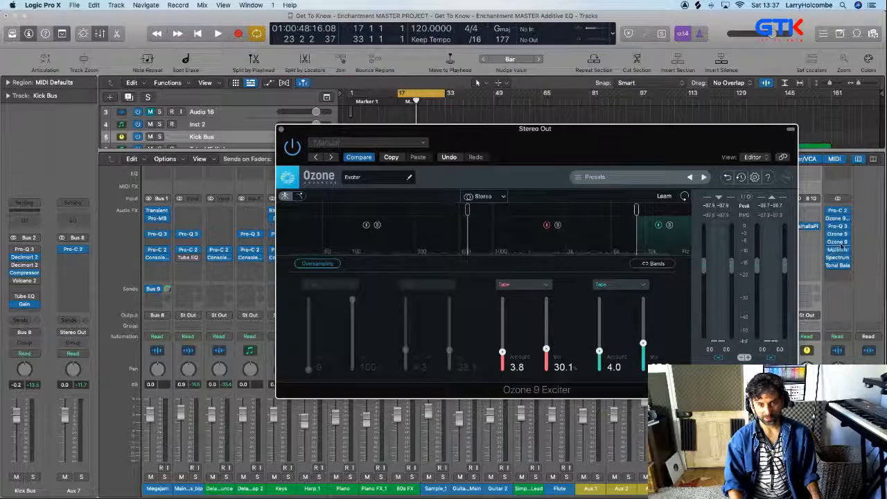
click(280, 130)
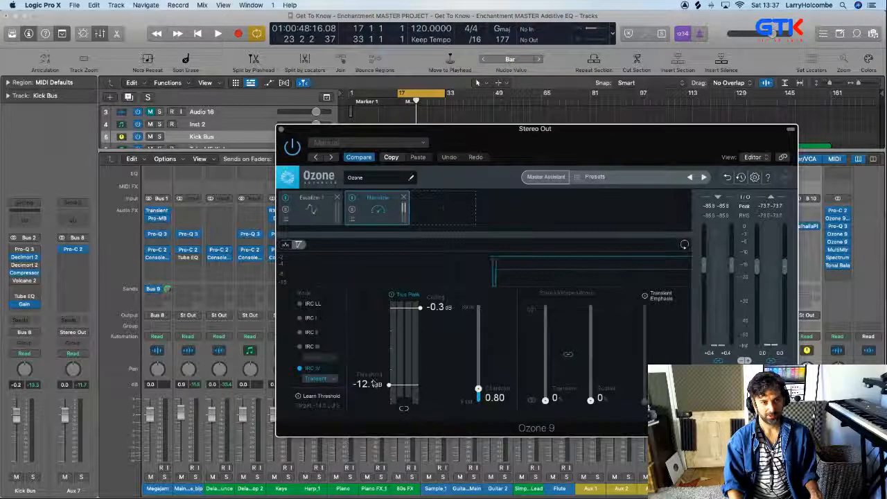
During playback, raise the Ozone 9 Maximizer threshold on Stereo Out to -11.8 dB and close the plug-in
key(space)
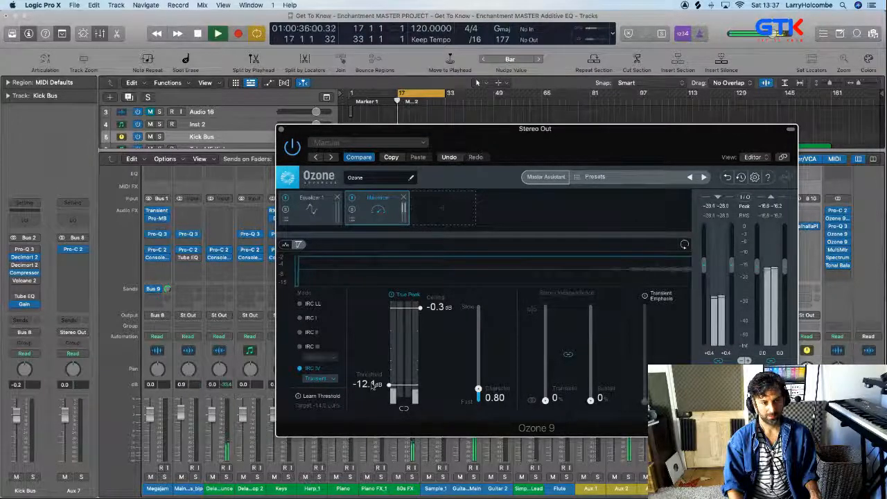
scroll(372, 386, up, 3)
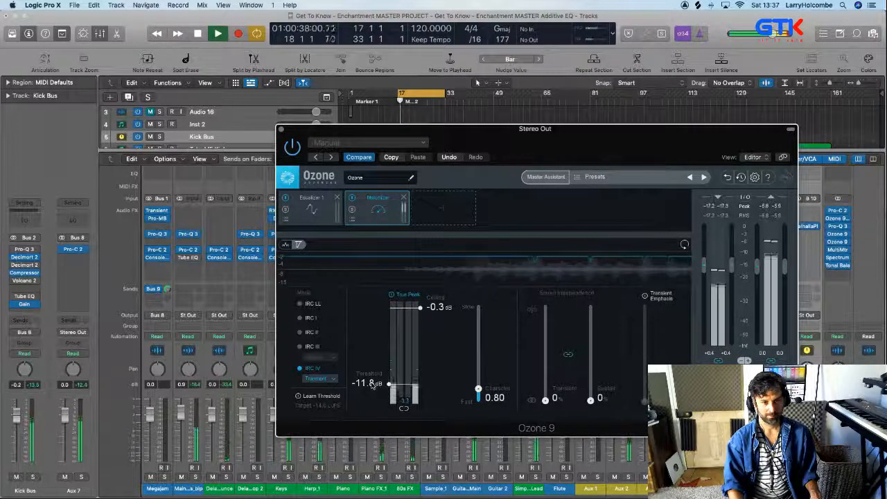
key(super+w)
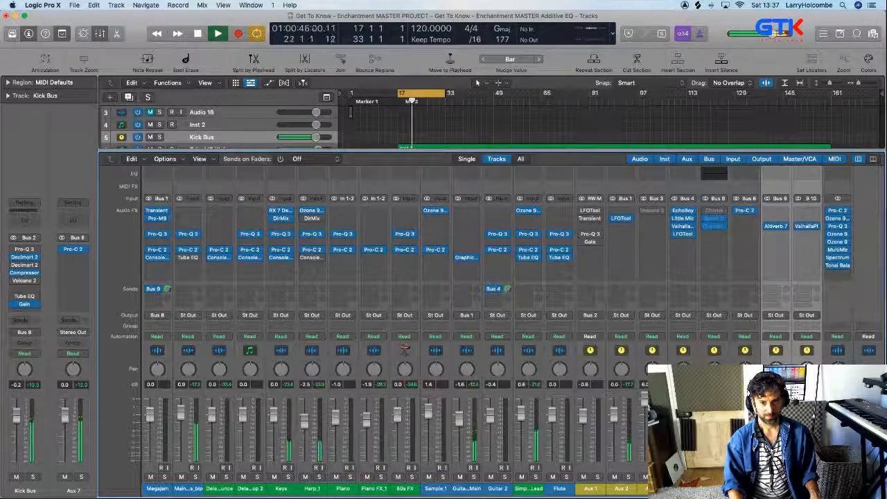
Select the Tambourie Loop_bip channel strip with playback stopped and close the mixer
scroll(468, 459, left, 10)
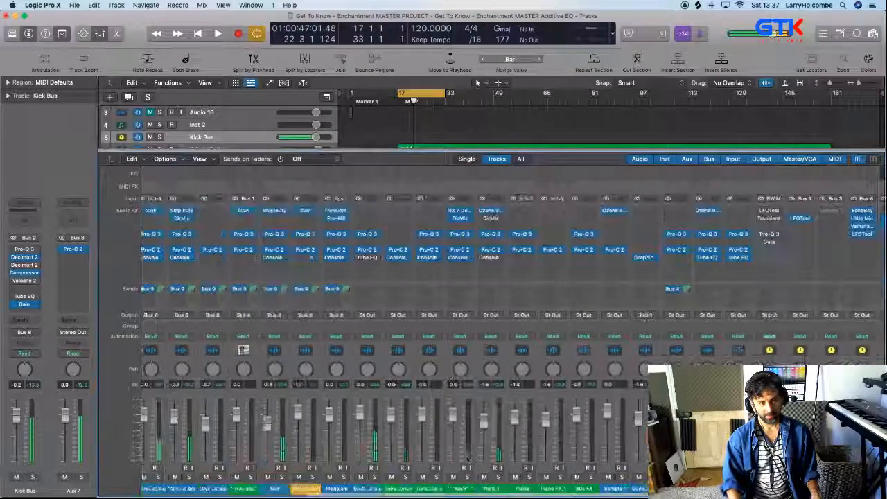
click(431, 488)
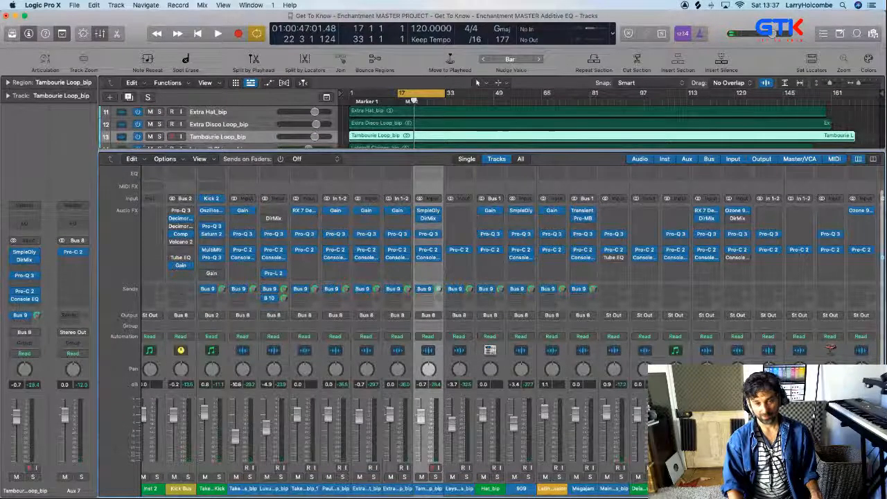
scroll(473, 320, right, 5)
key(x)
Examine the waveforms of the Keys, Harp_1 and Piano tracks around Marker 2 in the arrangement
drag(400, 275, 489, 368)
scroll(417, 294, left, 2)
scroll(416, 294, up, 2)
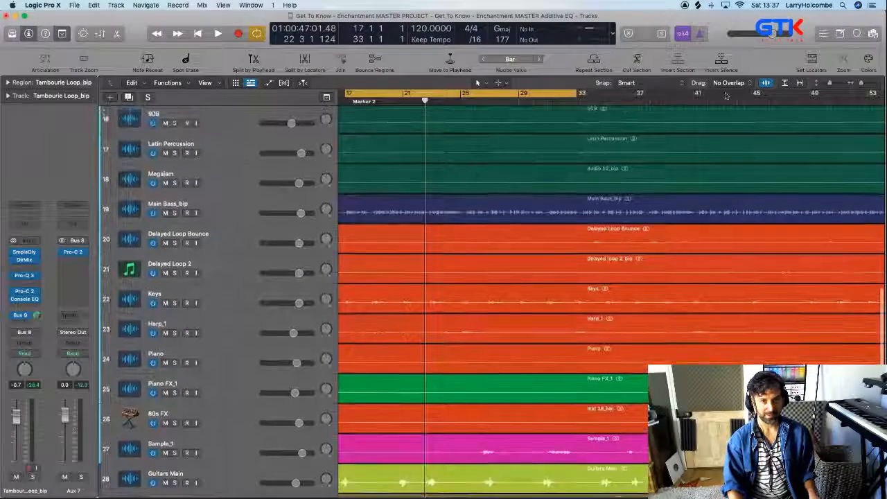
drag(387, 222, 549, 337)
scroll(549, 333, left, 2)
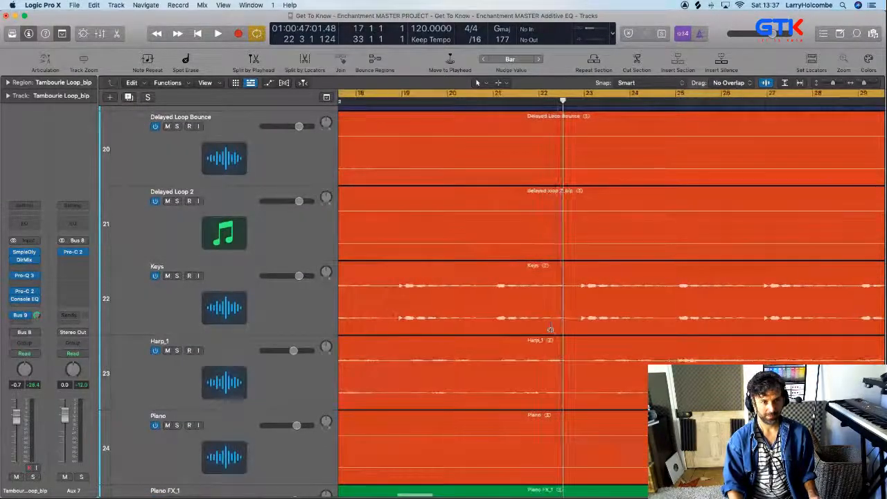
scroll(551, 329, down, 5)
scroll(551, 329, up, 2)
scroll(532, 320, left, 2)
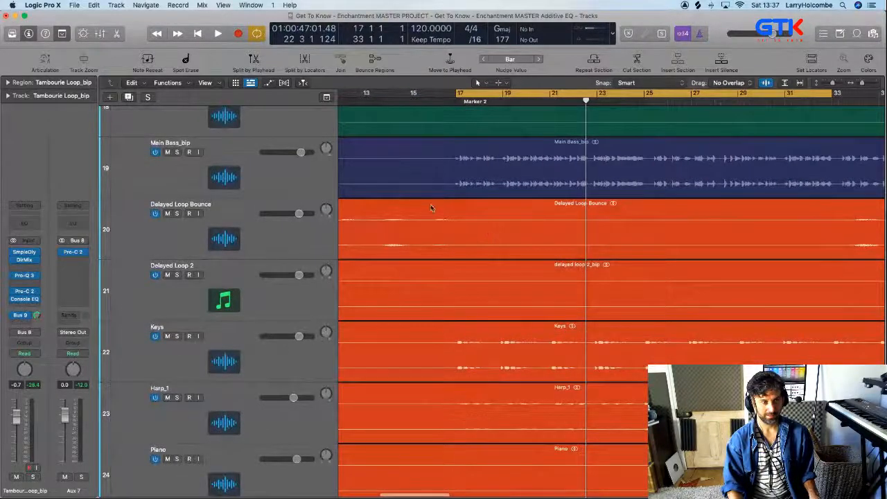
scroll(428, 283, down, 3)
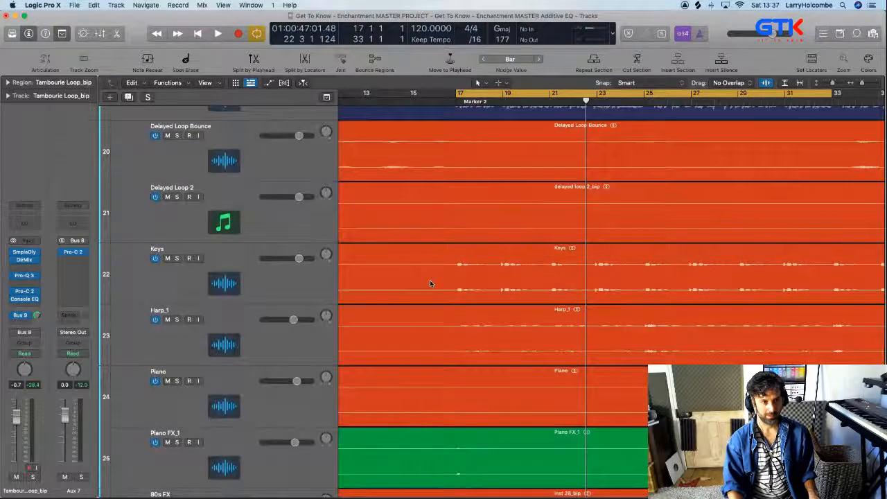
drag(554, 436, 561, 380)
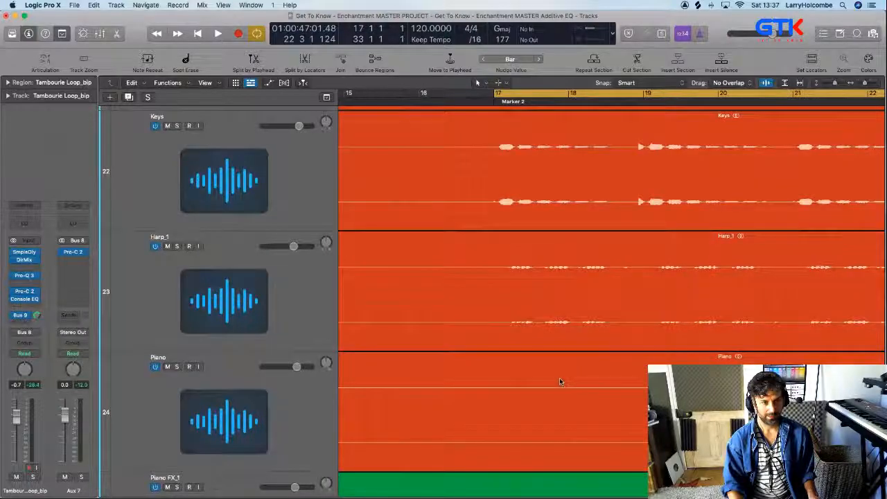
scroll(560, 380, down, 2)
key(super+Up)
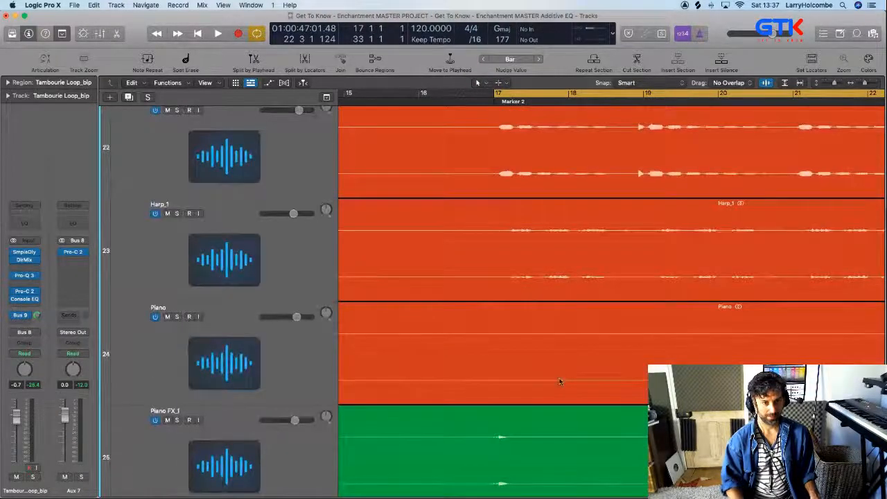
scroll(529, 241, up, 2)
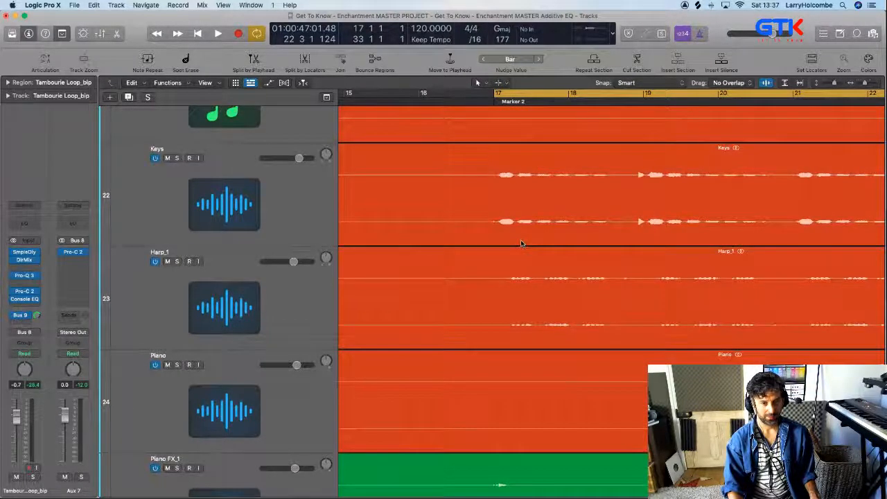
scroll(521, 240, up, 3)
Select the Keys track and audition it in solo, then stop playback and unsolo it
click(224, 256)
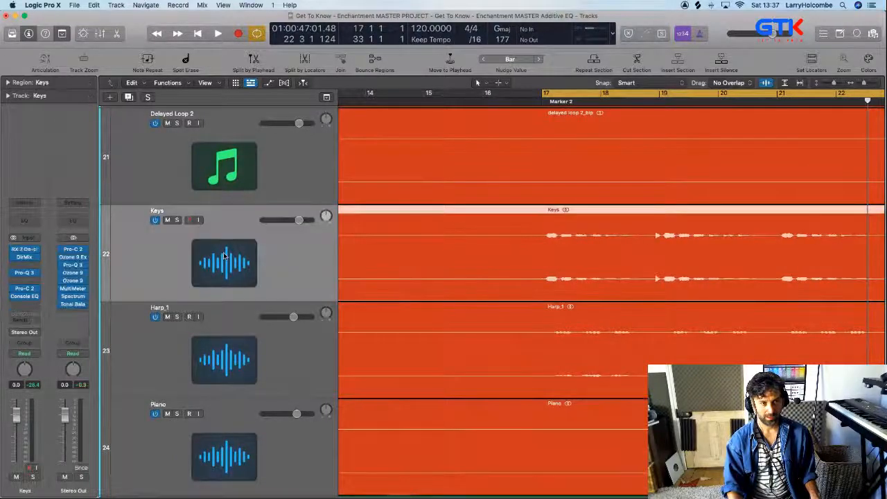
click(177, 220)
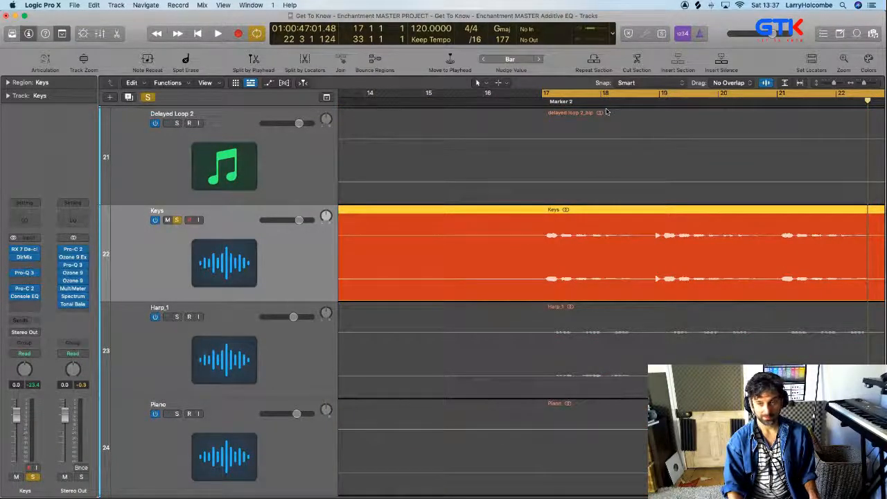
key(space)
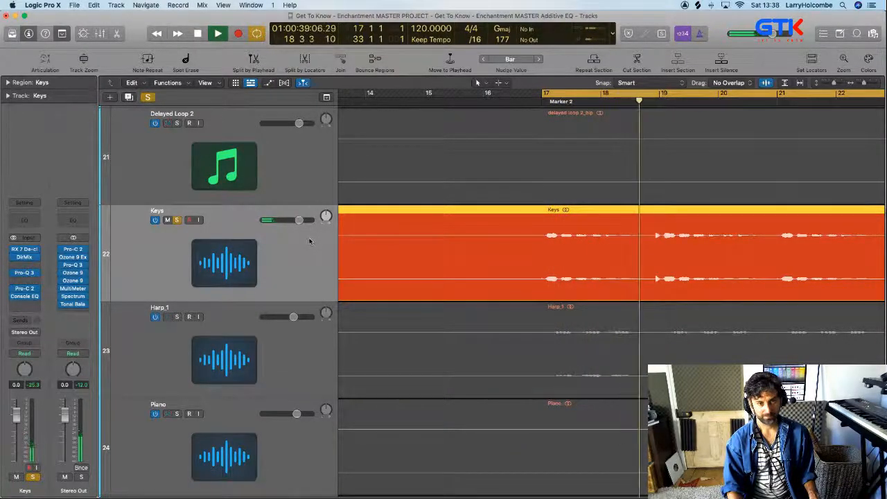
key(space)
click(178, 221)
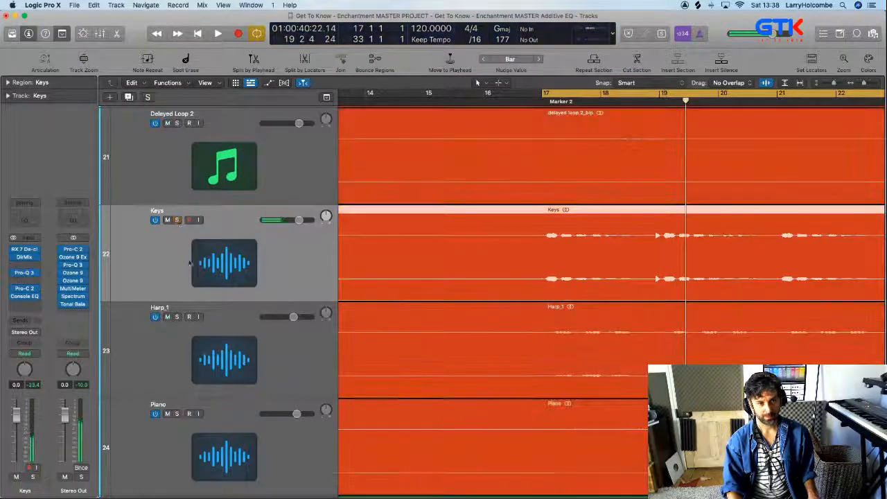
Solo the Harp_1 track and audition it on its own from the cycle range
click(177, 317)
key(space)
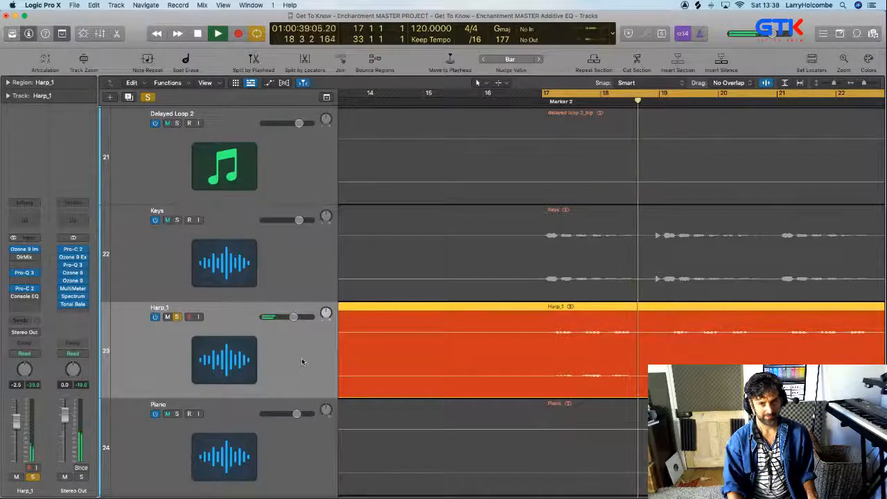
click(177, 317)
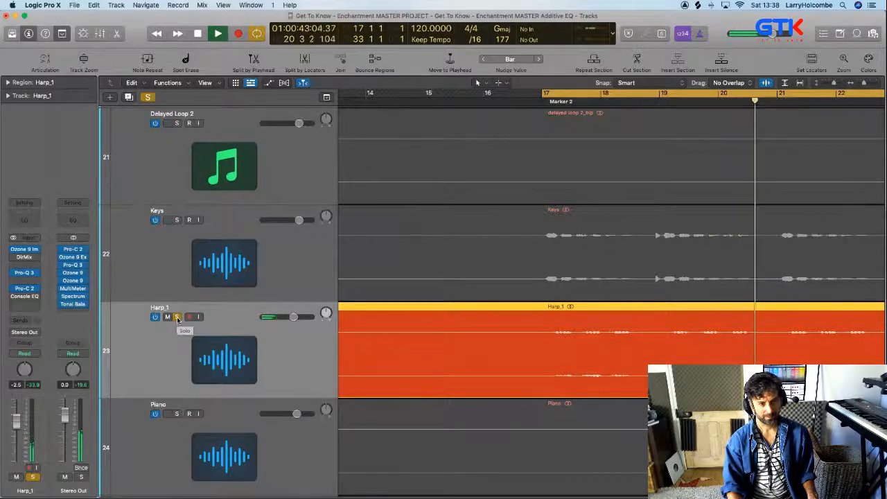
Insert Transient Master after Console EQ on Harp_1 and lower its Sustain to -74%
click(30, 305)
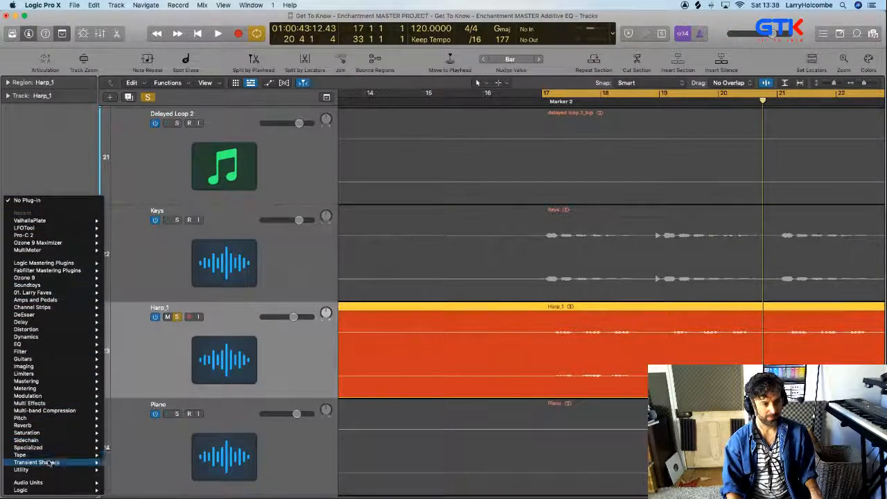
mouse_move(42, 462)
mouse_move(158, 479)
click(218, 478)
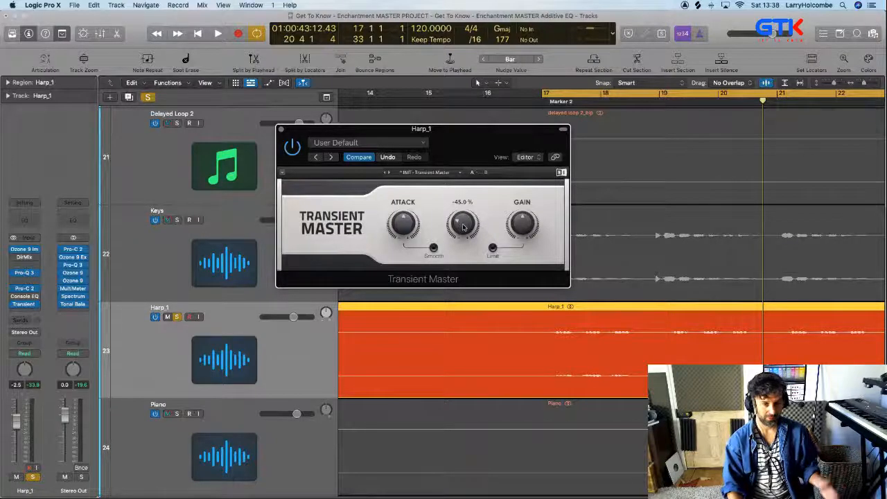
drag(463, 224, 463, 197)
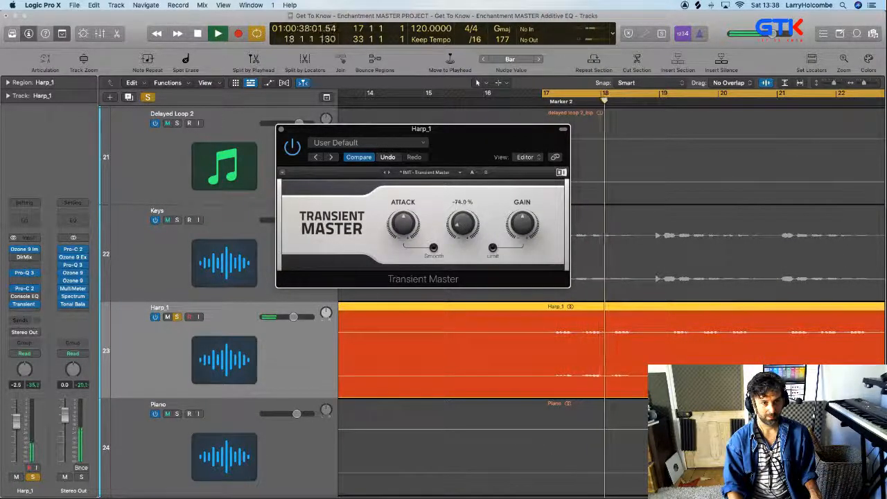
Lower Transient Master's Sustain further while Harp_1 plays, then close the plug-in, stop playback and unsolo the track
drag(463, 224, 463, 267)
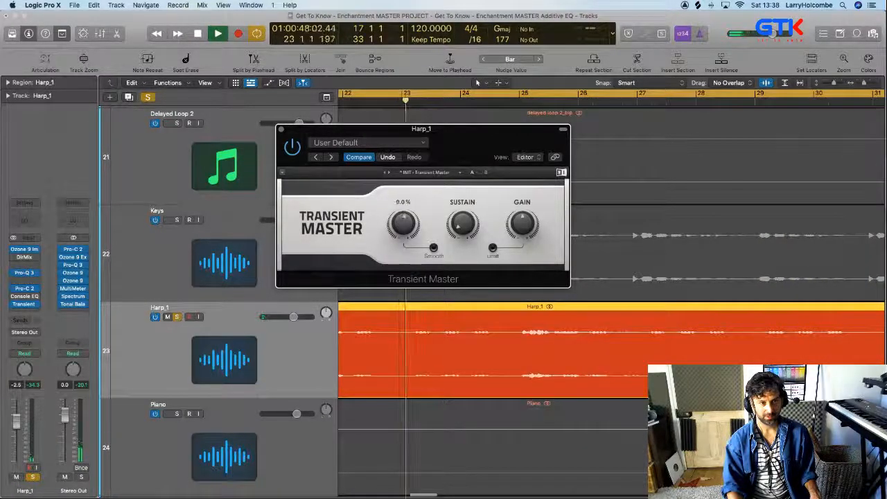
click(282, 130)
key(space)
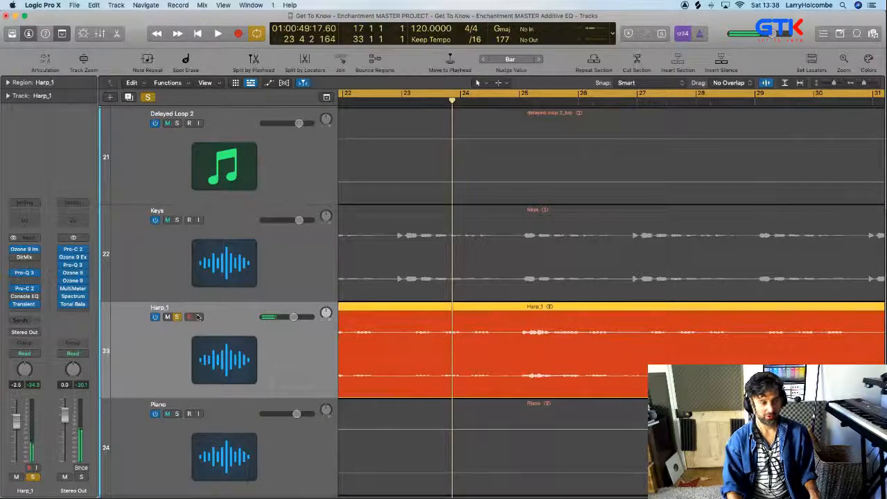
click(176, 317)
Play the full mix around Marker 2 to check the harp in context while reviewing the surrounding tracks
key(super+Up)
key(super+Up)
key(super+Up)
key(super+Up)
key(super+Up)
key(super+Up)
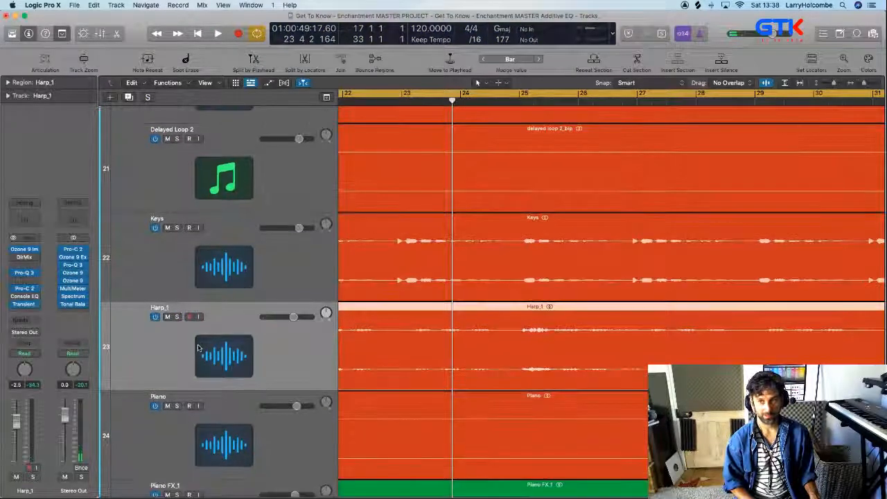
key(space)
key(super+Up)
key(super+Up)
key(super+Left)
key(super+Left)
key(super+Left)
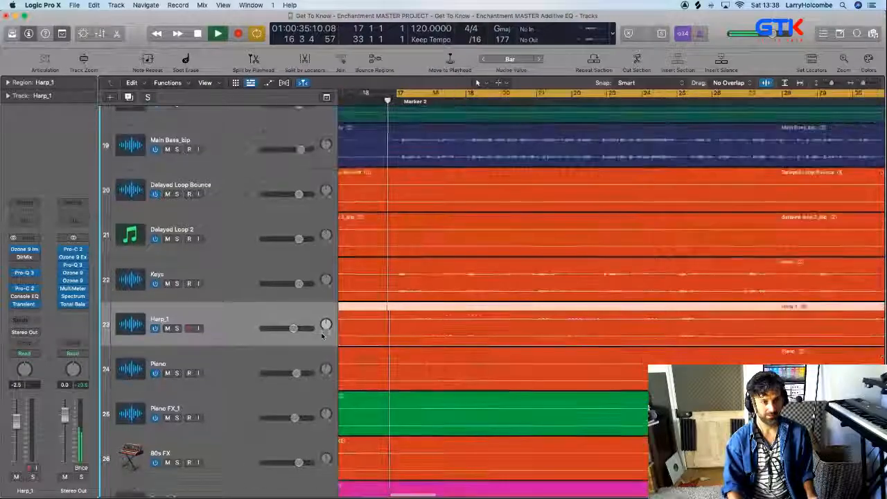
scroll(367, 332, left, 5)
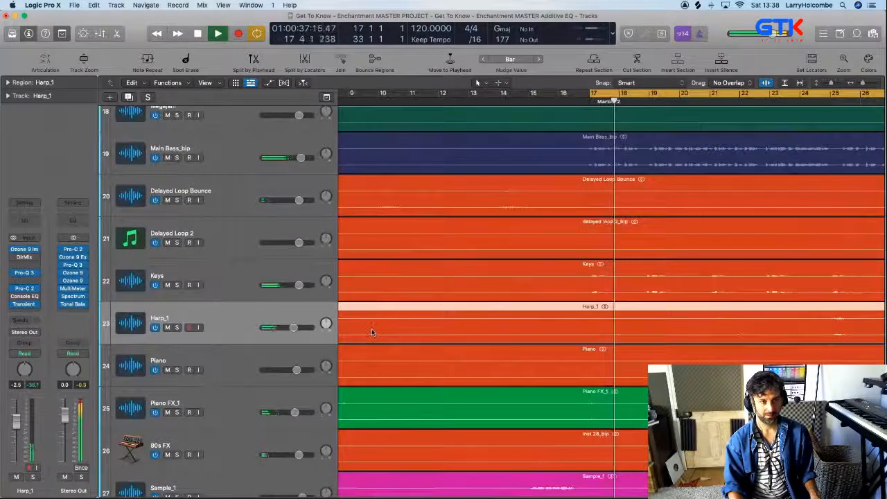
key(super+Up)
key(super+Left)
key(super+Up)
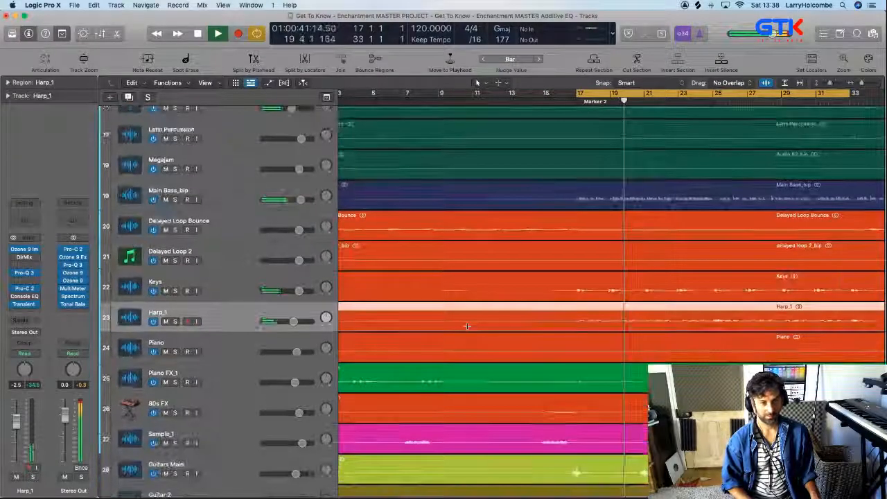
scroll(453, 321, down, 1)
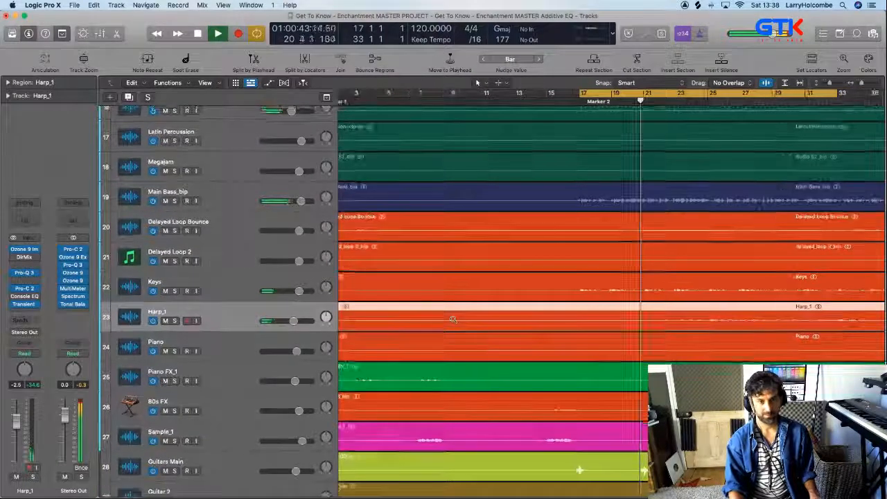
scroll(455, 321, down, 5)
scroll(455, 321, up, 4)
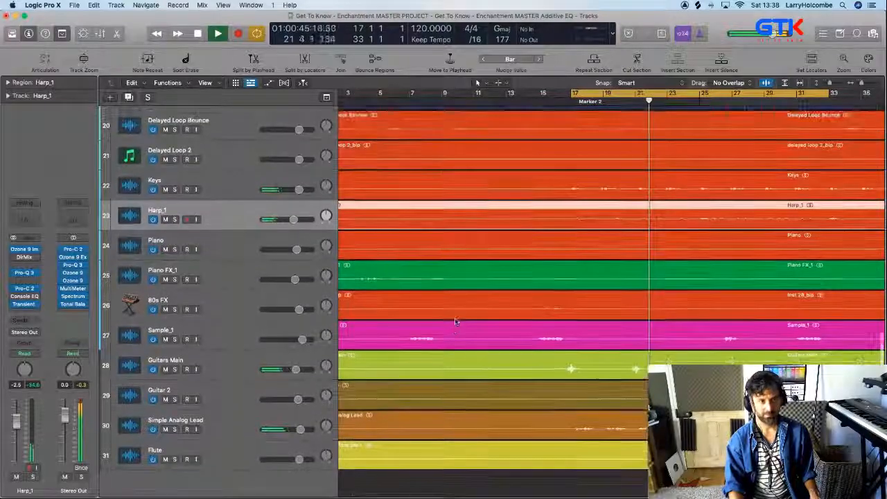
scroll(451, 321, up, 1)
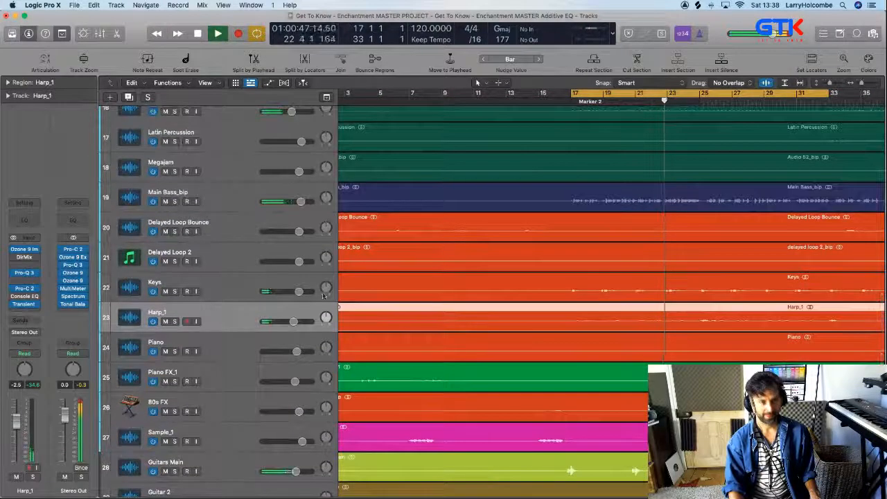
Select the Keys track, stop playback and review the remaining tracks for the next reverb candidate
click(261, 282)
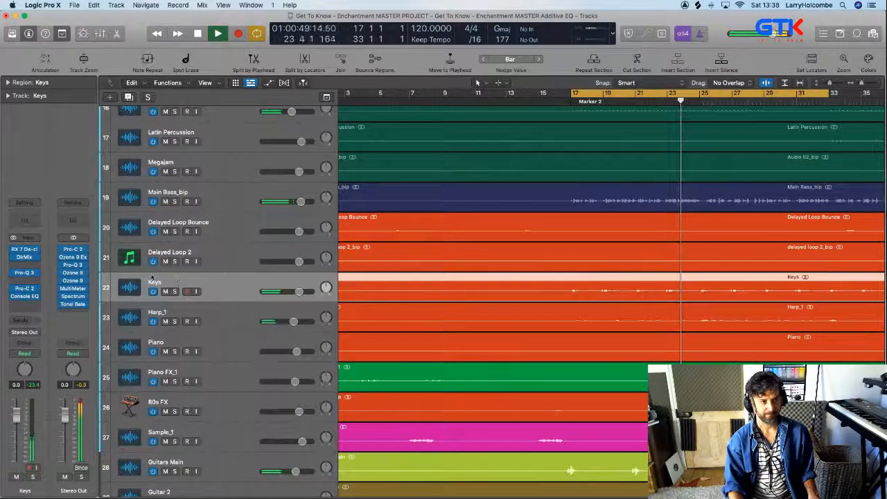
key(space)
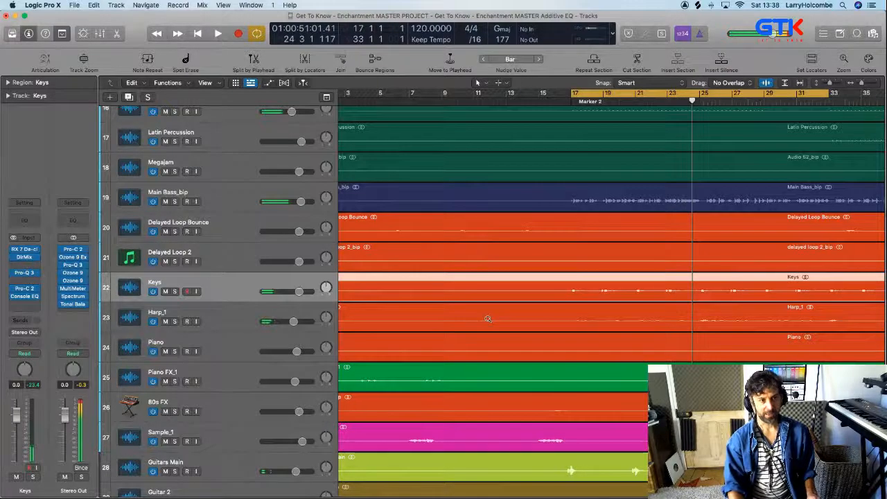
scroll(487, 319, down, 2)
scroll(487, 320, up, 4)
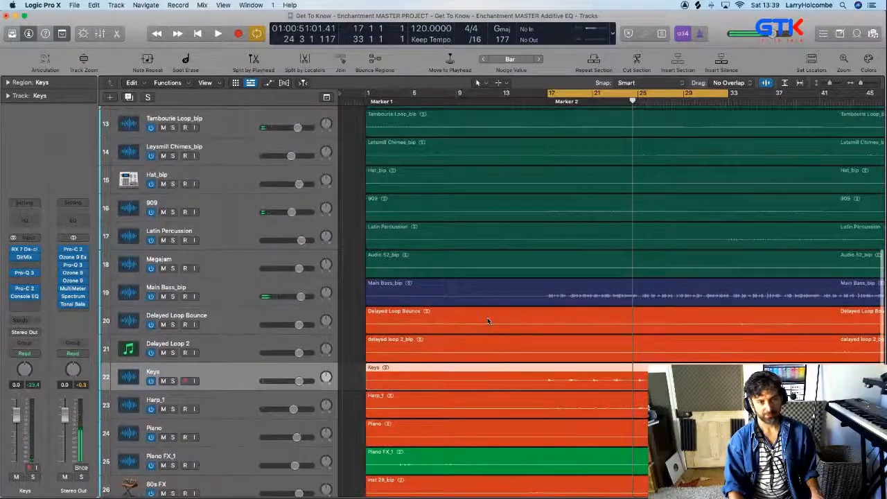
scroll(489, 321, up, 10)
scroll(489, 322, down, 15)
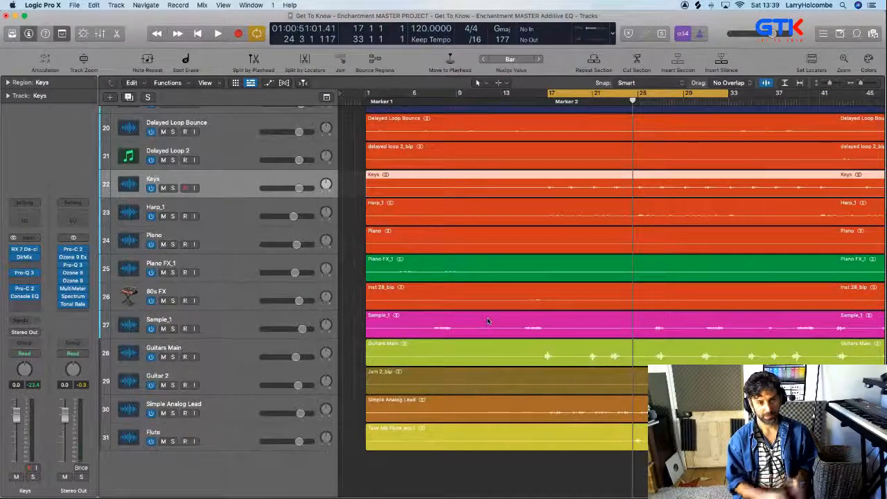
Solo Guitars Main, set the cycle range from 16 3 1 to 23 3 3 around its phrases, and audition it
click(235, 355)
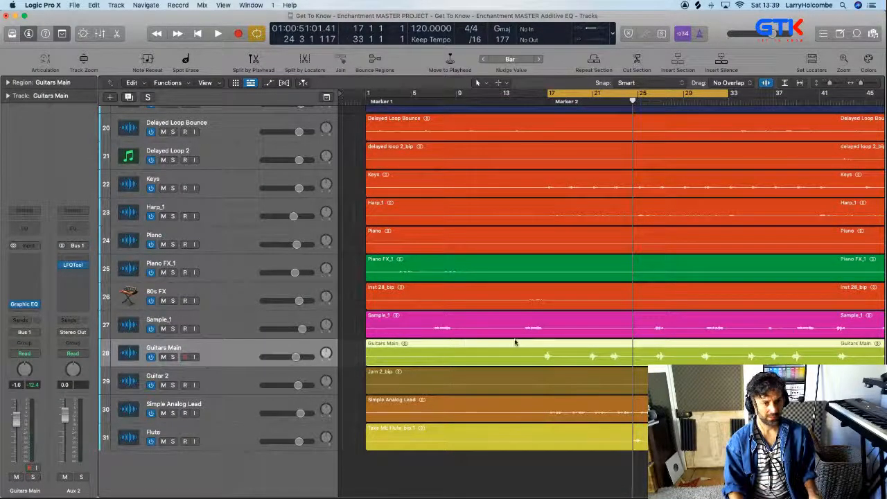
drag(515, 342, 630, 390)
drag(485, 93, 671, 93)
click(177, 126)
key(space)
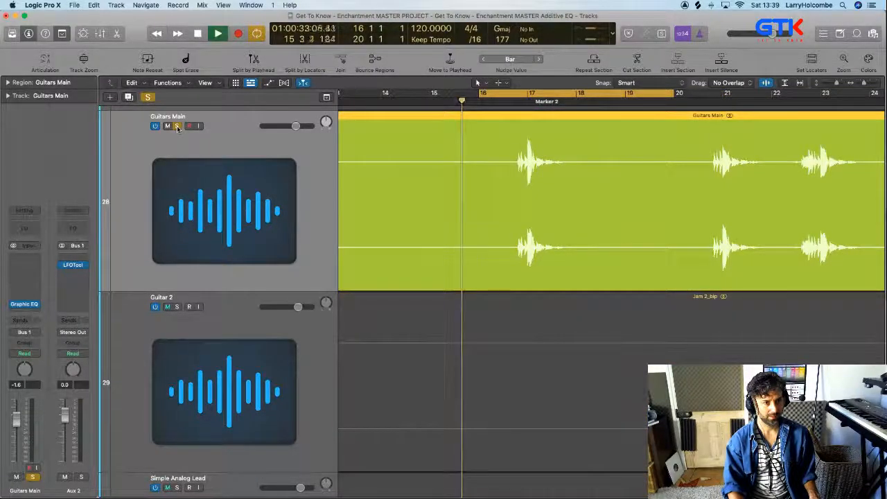
drag(504, 93, 853, 119)
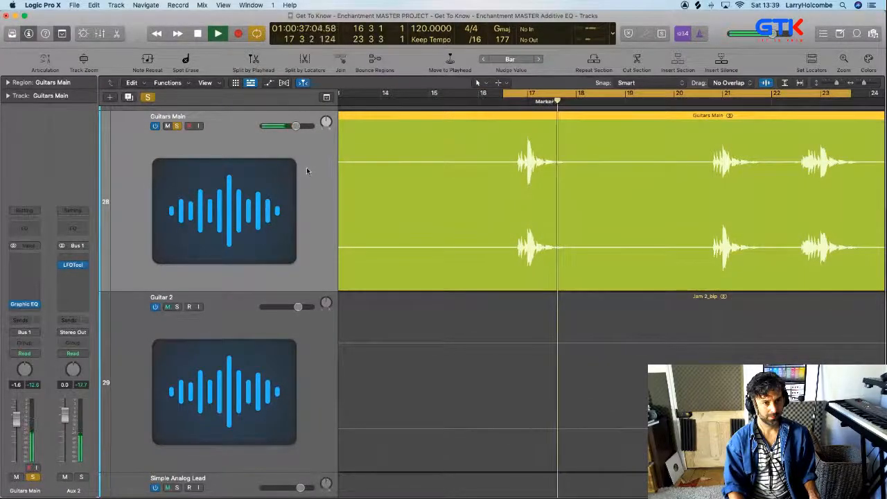
key(space)
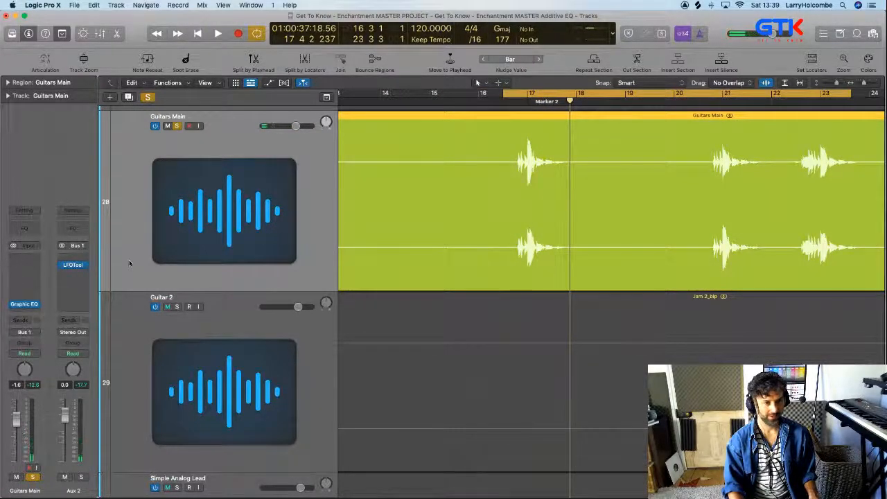
Audition Guitars Main and look through the delay plug-ins available for its insert slot
key(space)
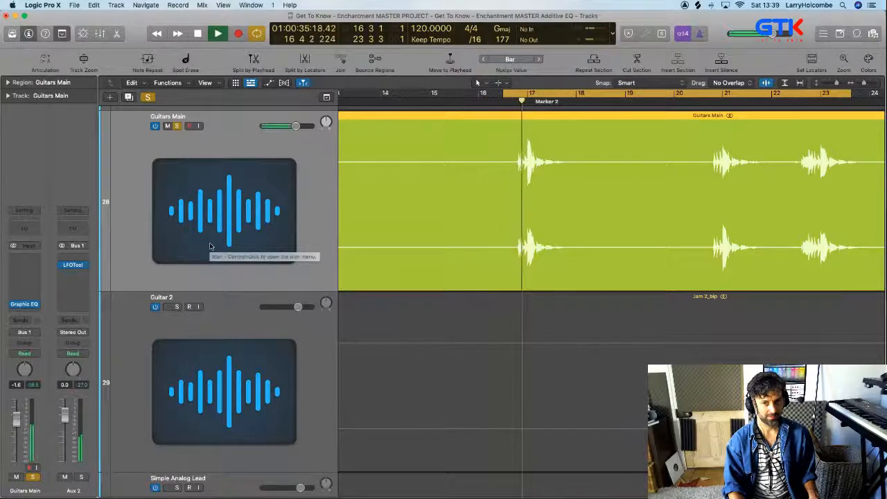
key(space)
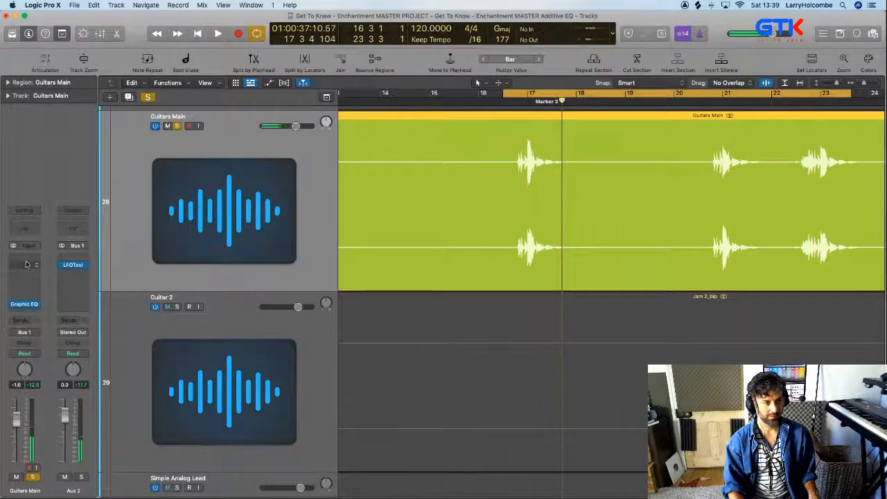
click(26, 264)
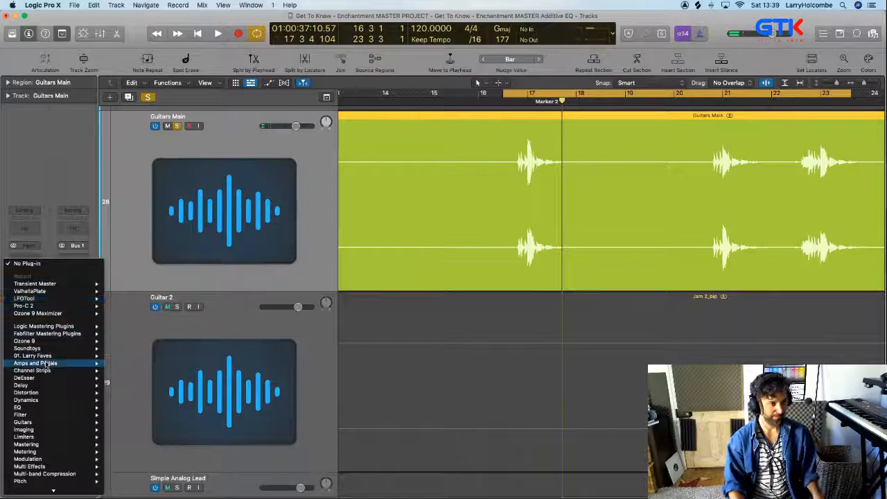
scroll(35, 357, down, 3)
mouse_move(35, 324)
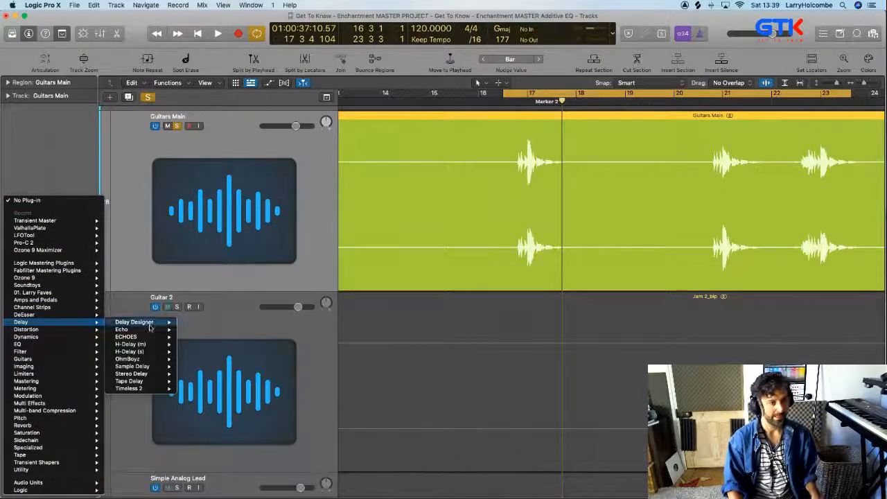
mouse_move(144, 369)
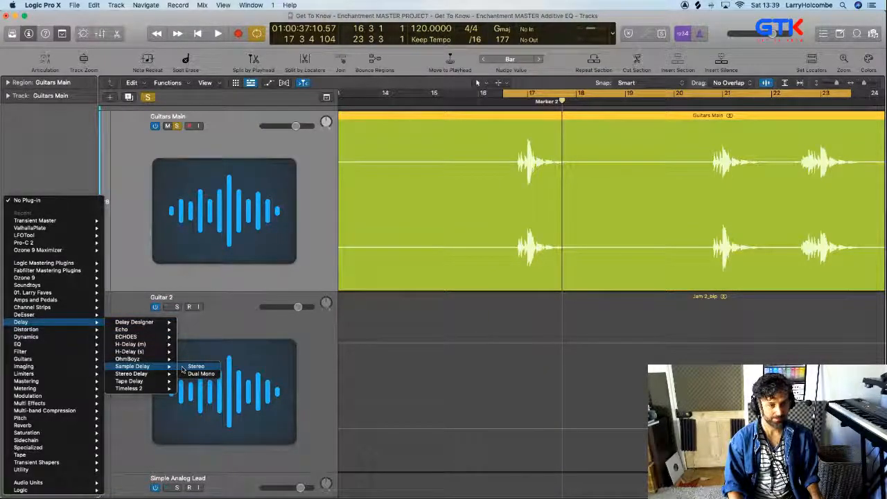
click(419, 206)
Audition Simple Analog Lead on its own from around bar 18, with cycling off, and unsolo it
scroll(419, 206, down, 10)
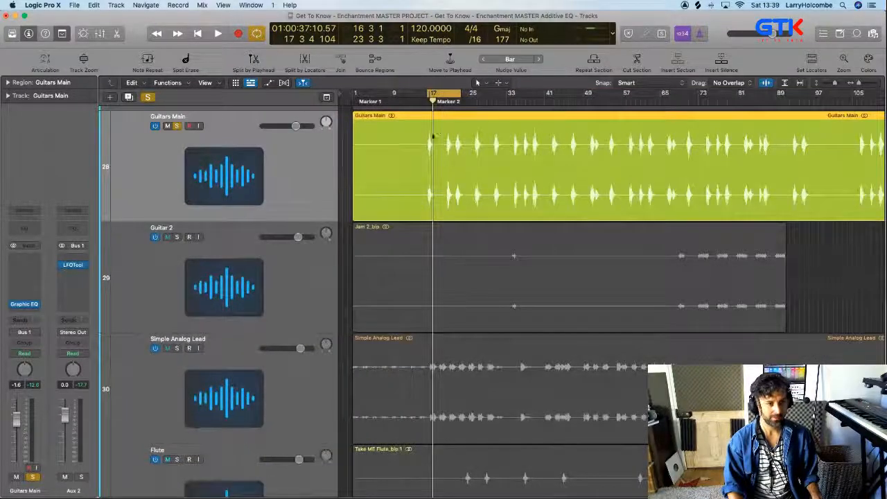
click(435, 101)
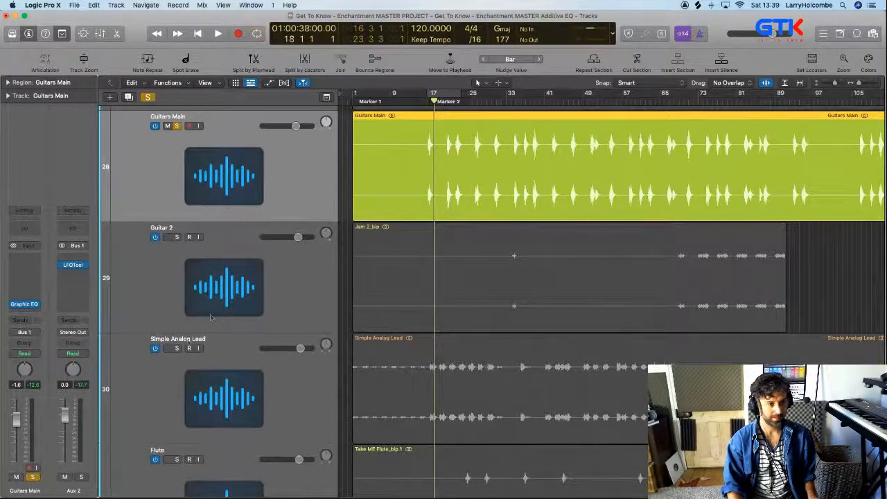
click(176, 349)
key(space)
scroll(184, 351, down, 3)
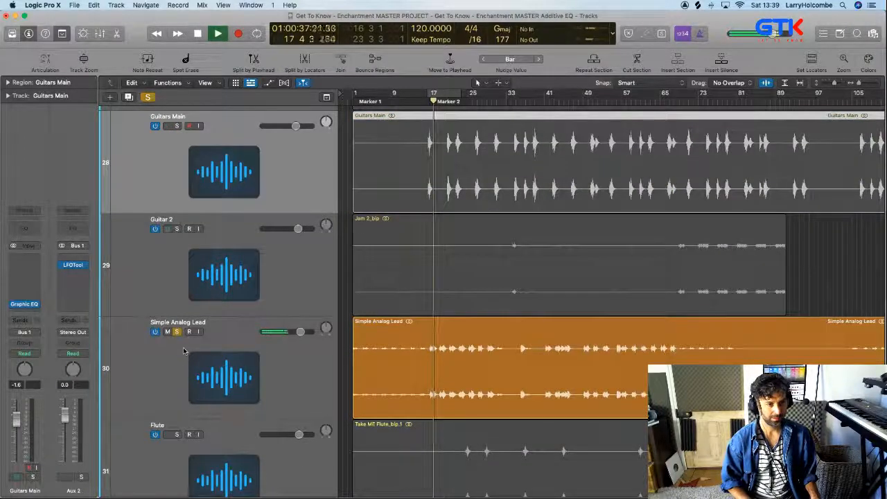
scroll(184, 351, down, 4)
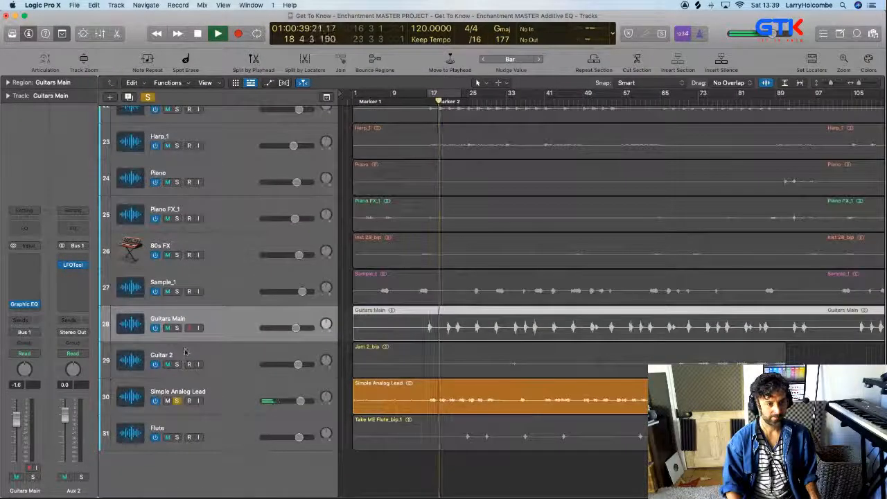
click(176, 401)
Set the cycle range from 24 1 1 to 32 1 1 around the flute phrases, audition Flute soloed, unsolo it and stop playback
key(z)
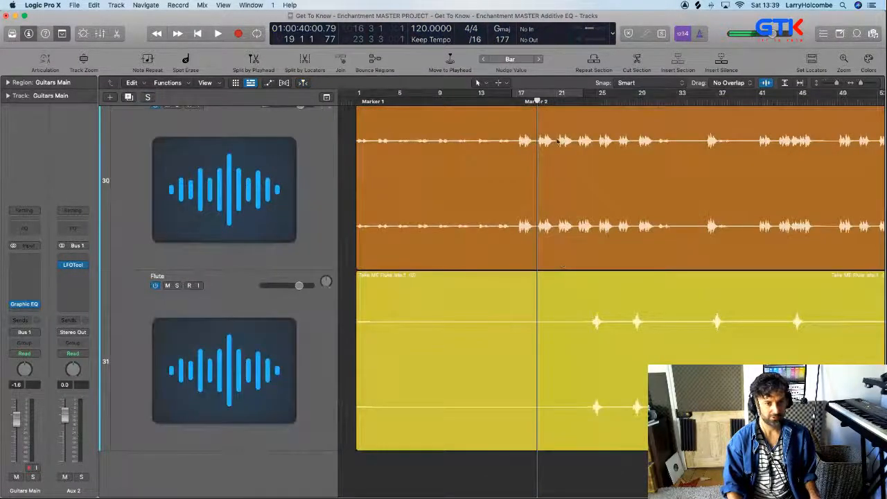
drag(592, 97, 667, 95)
key(space)
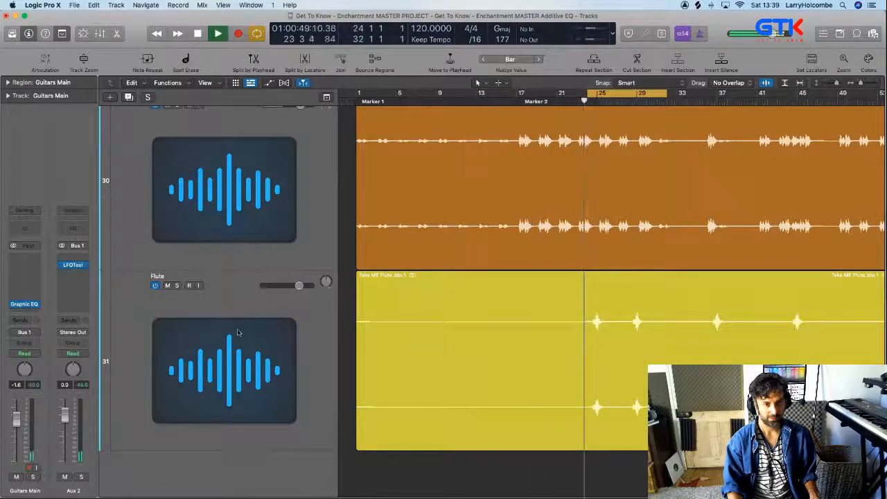
click(217, 326)
click(177, 286)
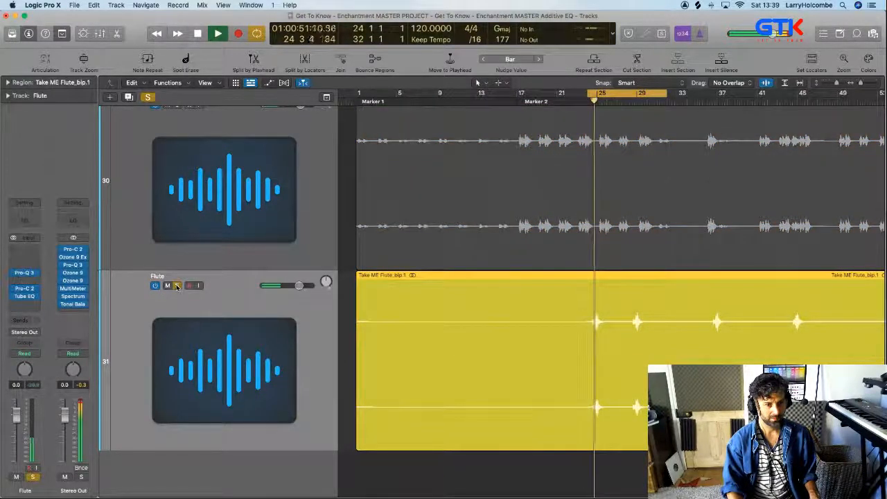
click(177, 285)
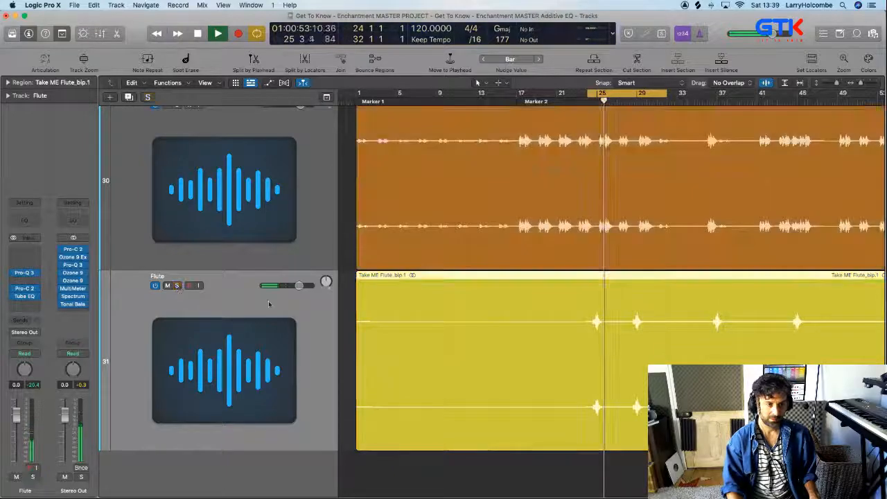
key(space)
Solo and play the Keys track, add a send to Bus 11 at +0.0, and stop playback
key(z)
scroll(453, 336, up, 10)
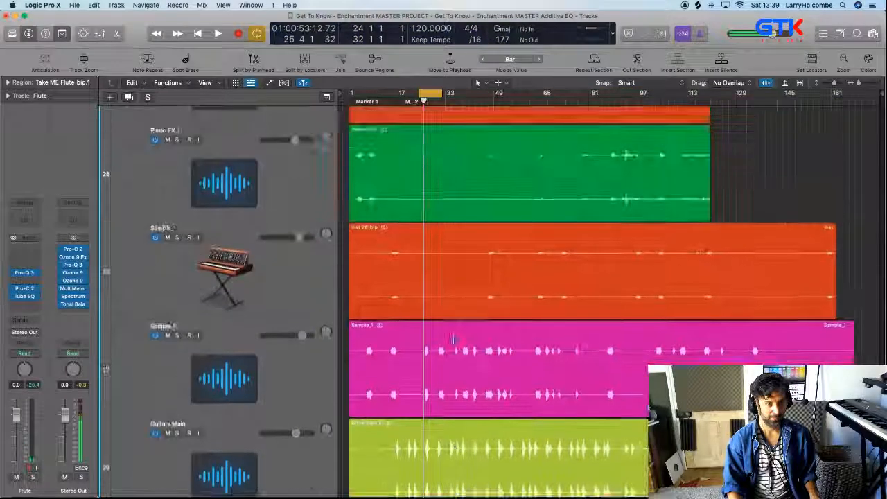
scroll(419, 280, up, 5)
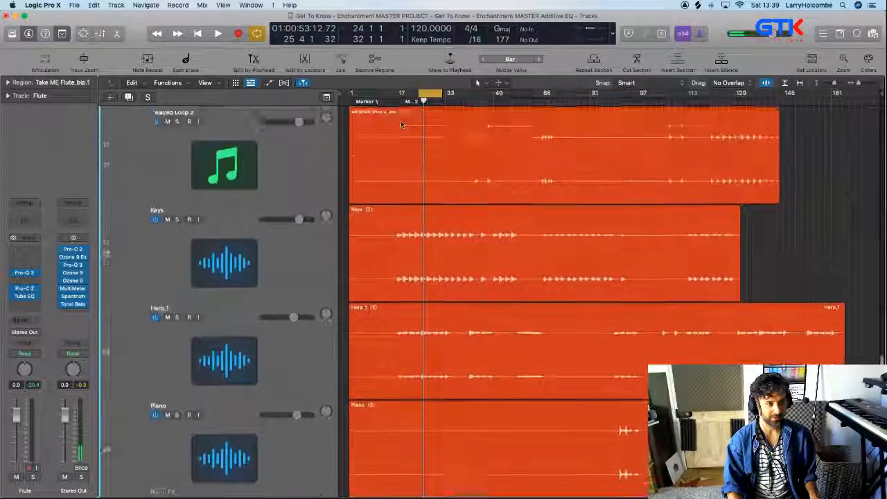
click(176, 228)
key(space)
click(24, 306)
click(24, 319)
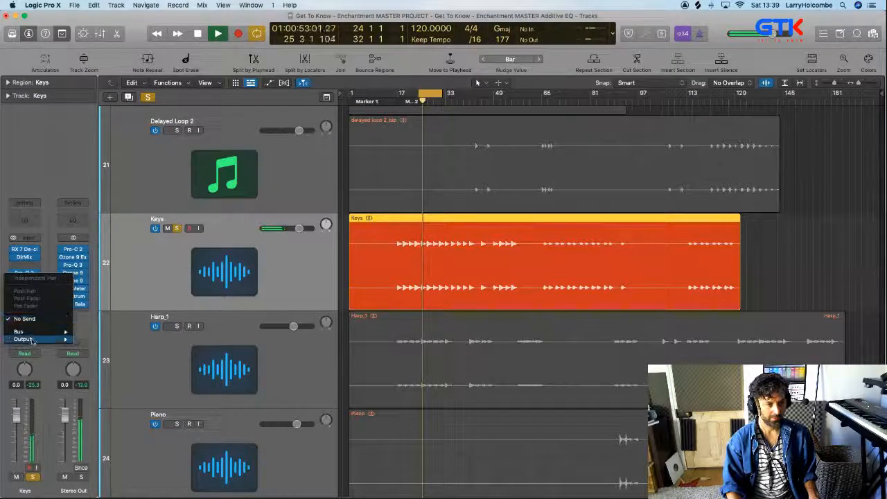
mouse_move(41, 331)
click(111, 277)
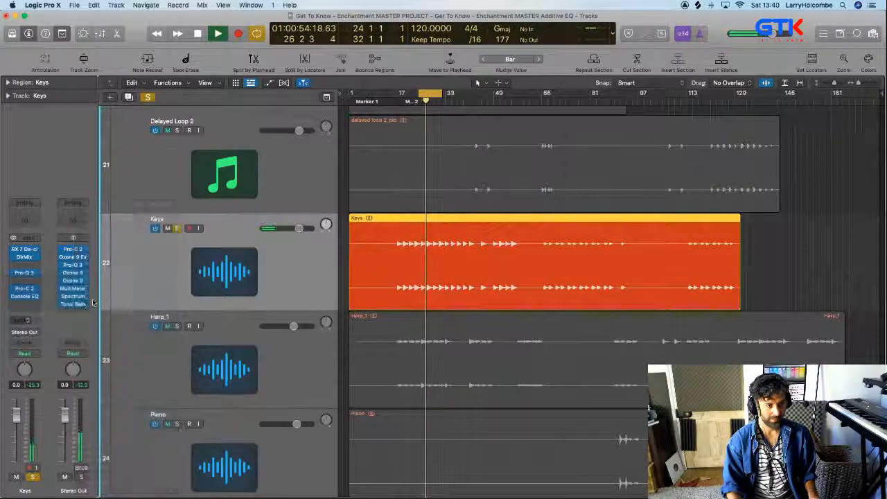
key(space)
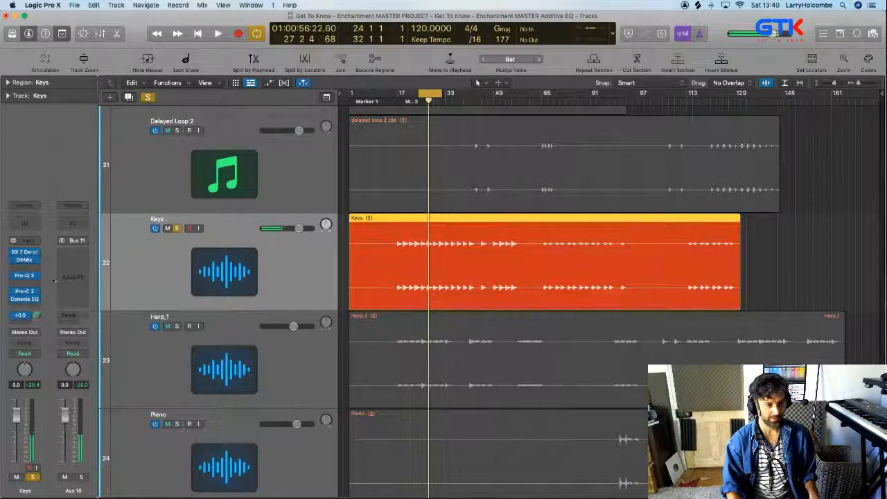
Insert the Soundtoys EchoBoy delay on the Aux 10 channel fed by the Keys send
click(74, 257)
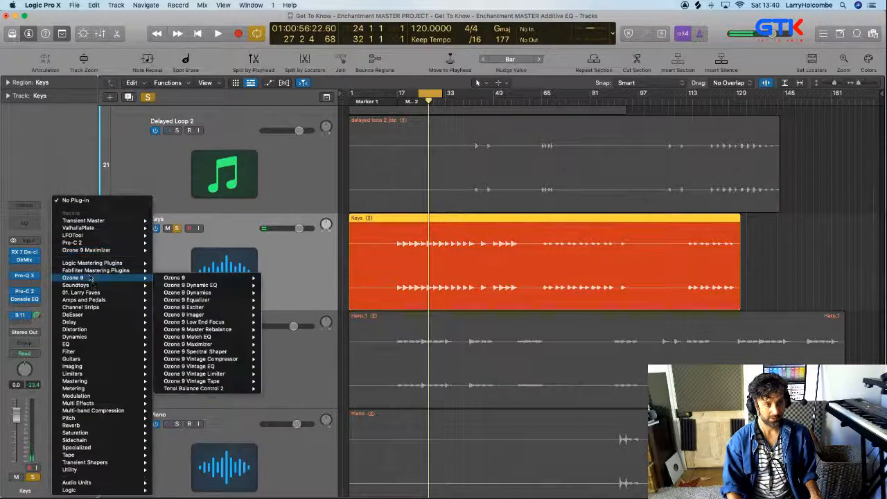
mouse_move(97, 286)
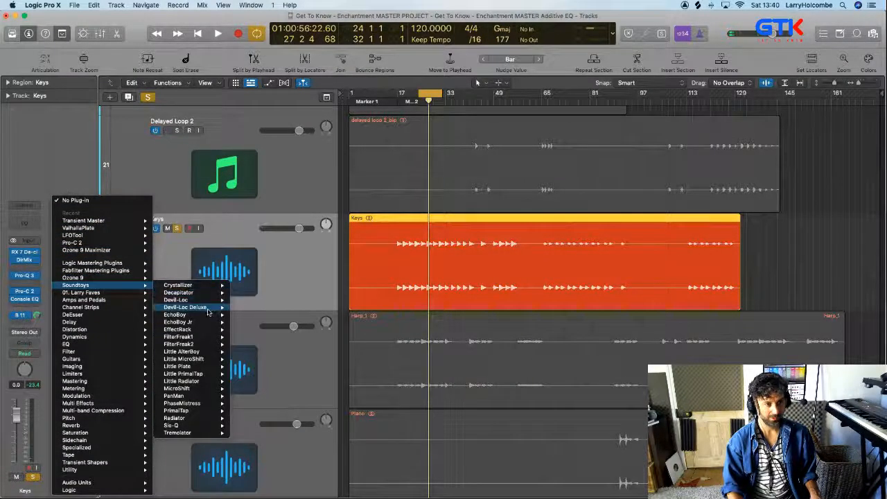
mouse_move(201, 316)
click(254, 318)
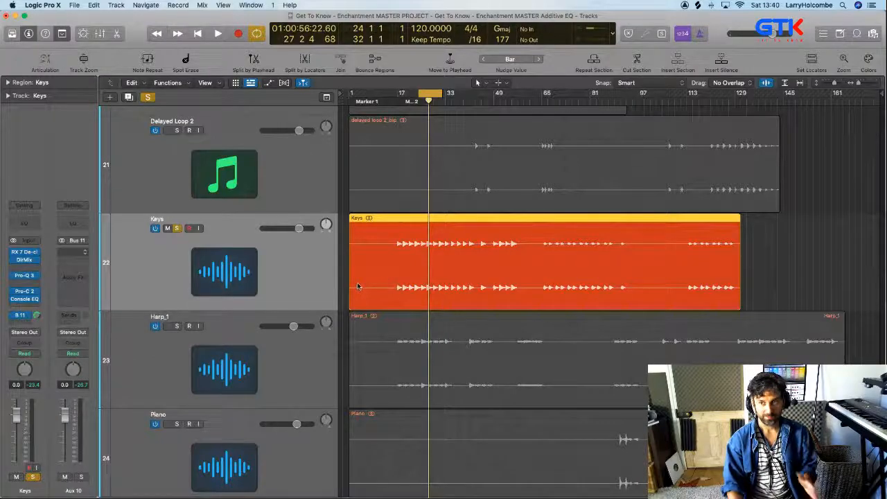
drag(492, 134, 479, 123)
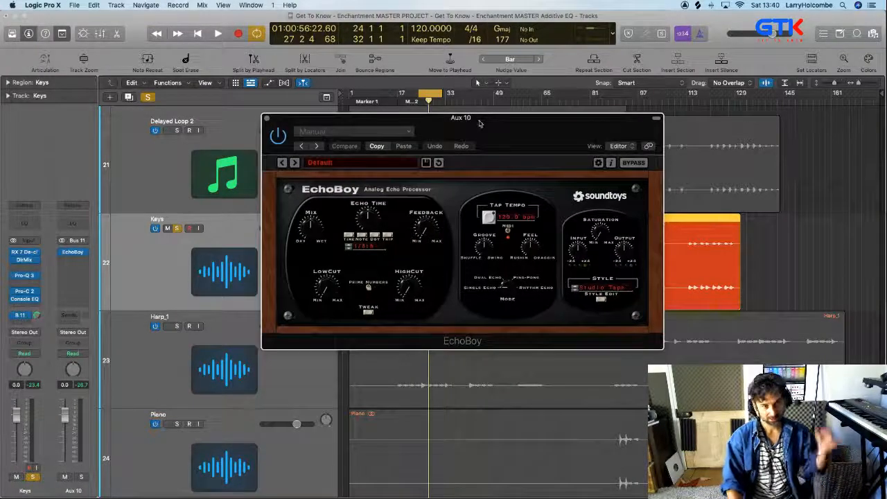
Browse EchoBoy's Classics and Vocal presets and load EdgyVocalSlap from the Vocal category
click(345, 161)
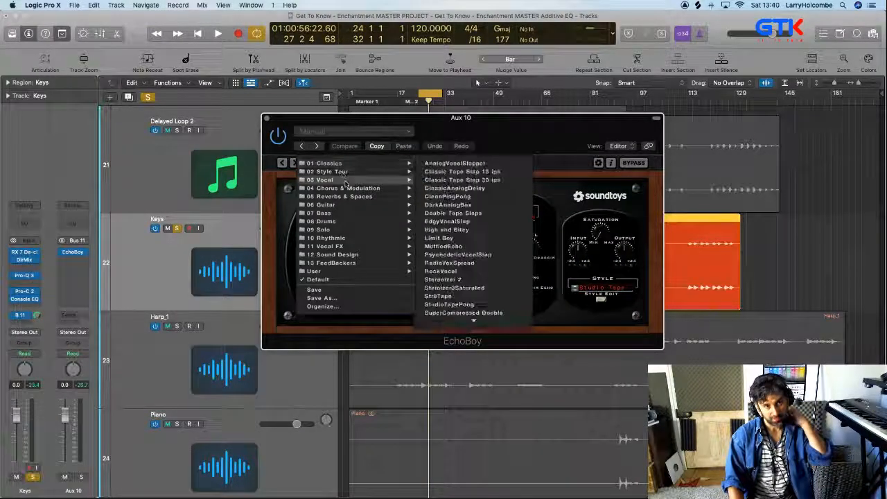
mouse_move(340, 165)
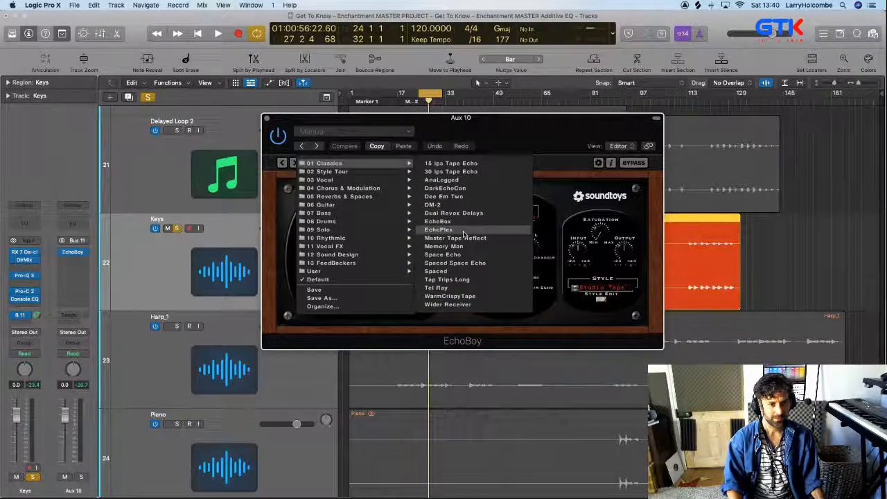
mouse_move(326, 180)
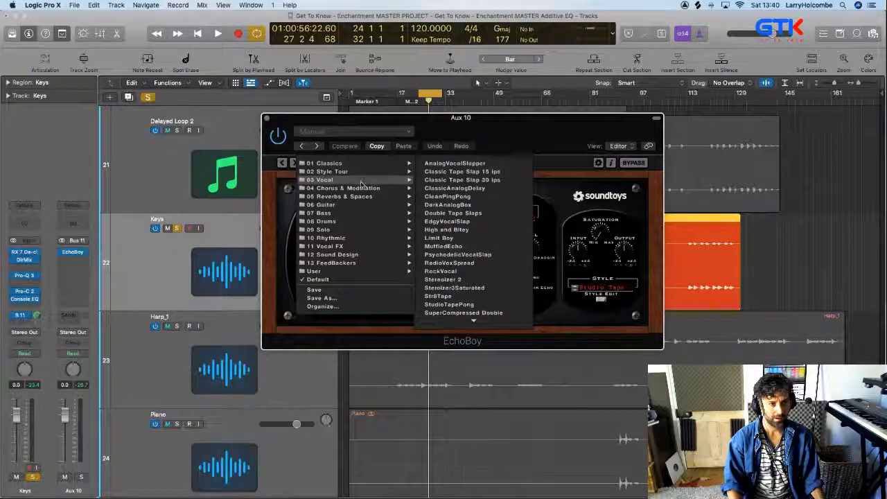
click(457, 221)
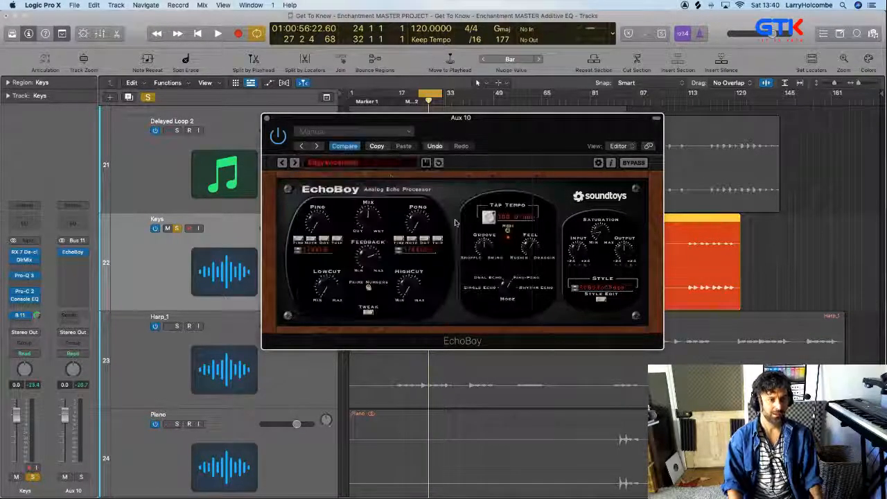
drag(285, 122, 322, 108)
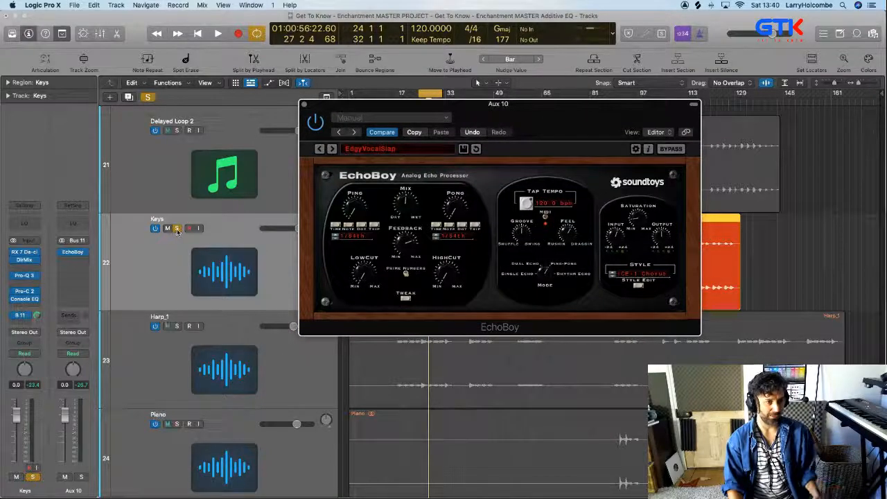
Audition the soloed Keys through the EdgyVocalSlap echo, stop playback, close EchoBoy and unsolo the track
key(space)
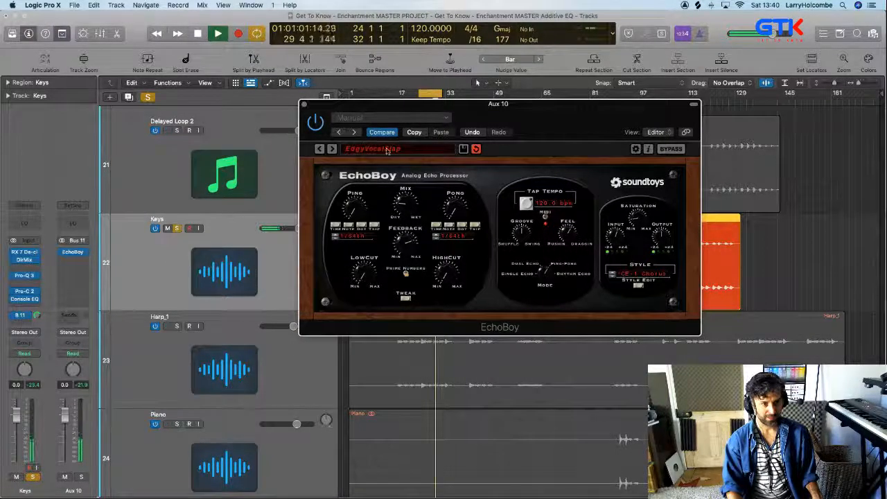
key(space)
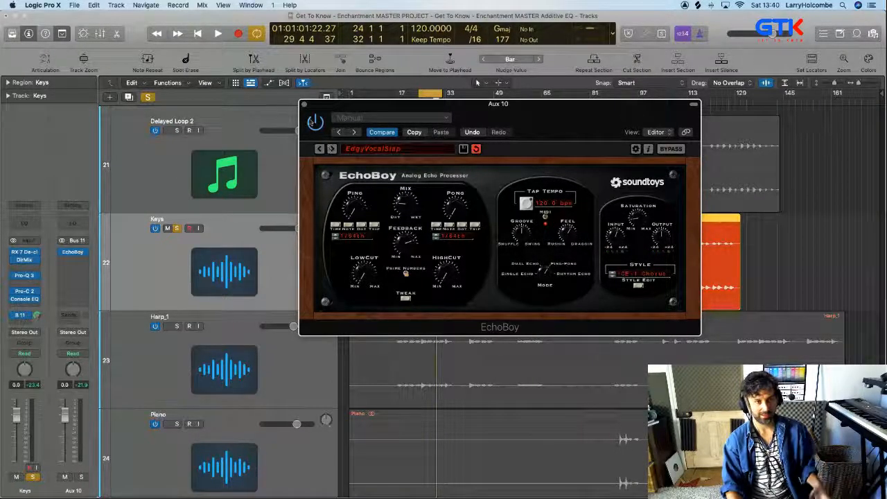
click(304, 104)
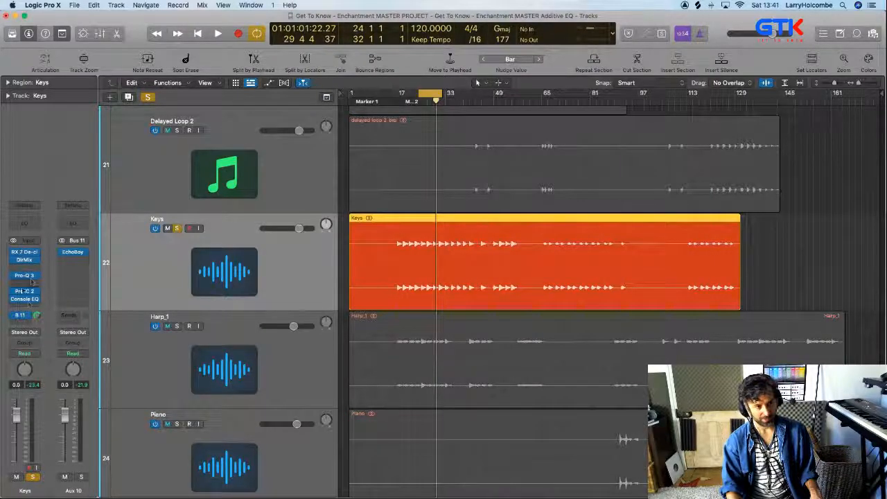
click(177, 230)
Play the full mix from around bar 24 without cycling and lower the Aux 10 echo fader to about -6.8 dB
click(419, 101)
key(space)
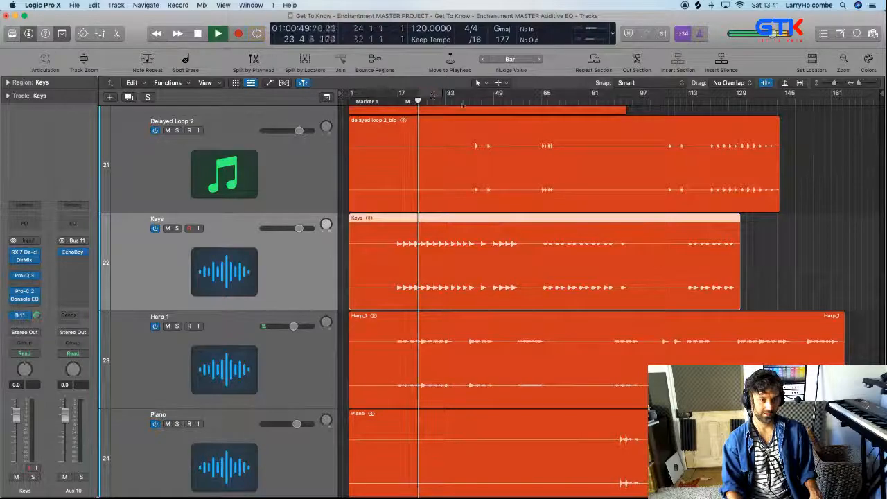
click(759, 257)
key(super+Up)
key(super+Up)
key(super+Up)
key(super+Up)
key(super+Up)
key(super+Up)
key(super+Up)
key(super+Up)
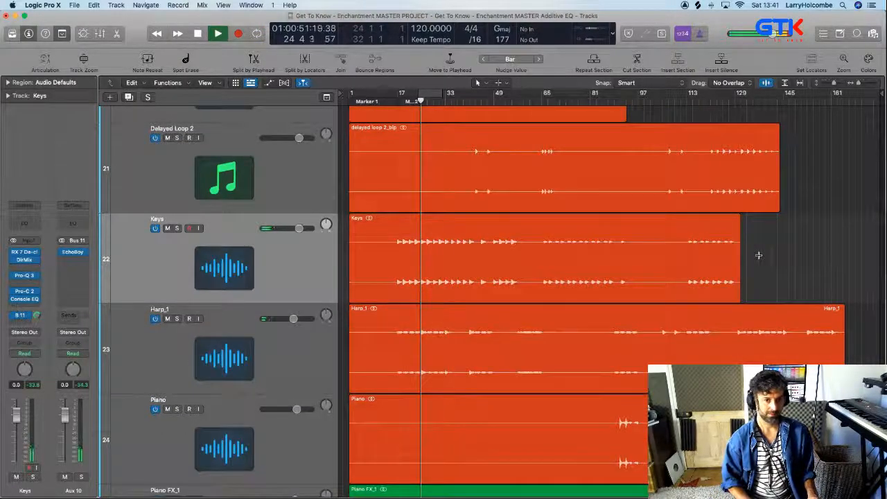
key(super+Up)
key(super+Up)
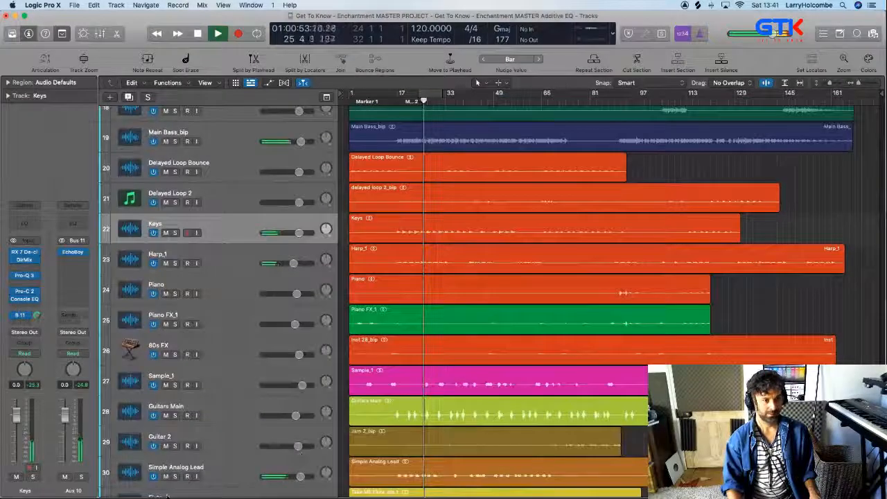
drag(62, 428, 64, 430)
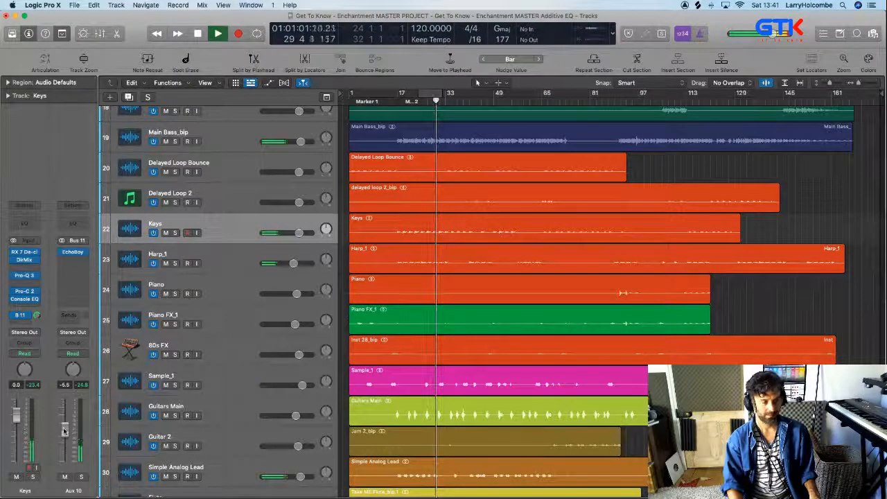
drag(65, 432, 65, 433)
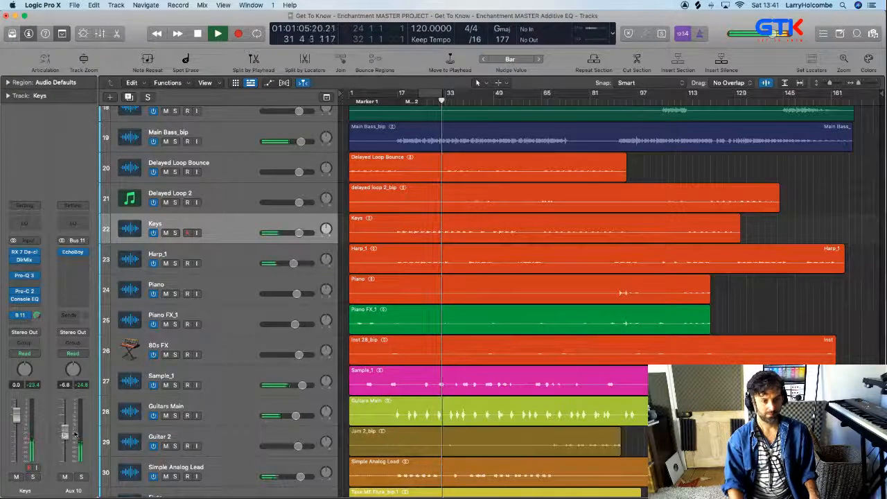
Lower the Aux 10 echo fader to about -7.8 dB while the mix plays
scroll(115, 432, down, 5)
drag(65, 429, 64, 432)
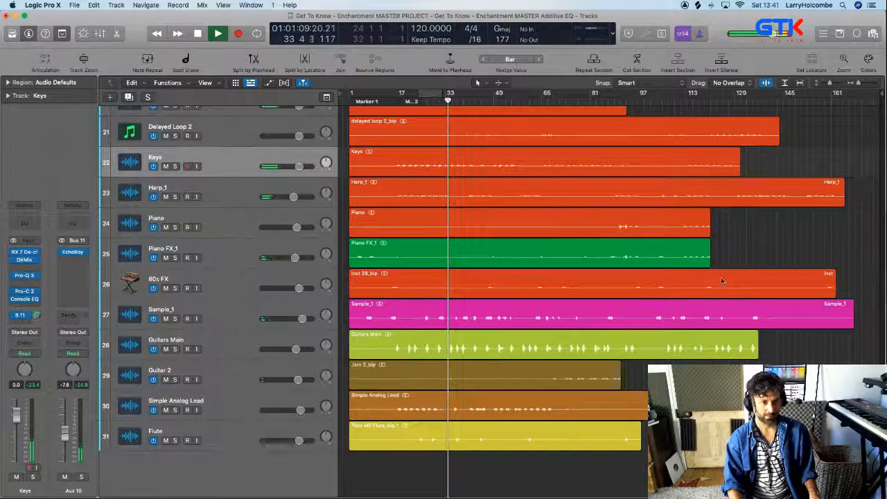
Listen to the full mix from about bar 34 to bar 65, checking the levels across all the drum and instrument tracks
key(super+Up)
key(super+Up)
key(super+Up)
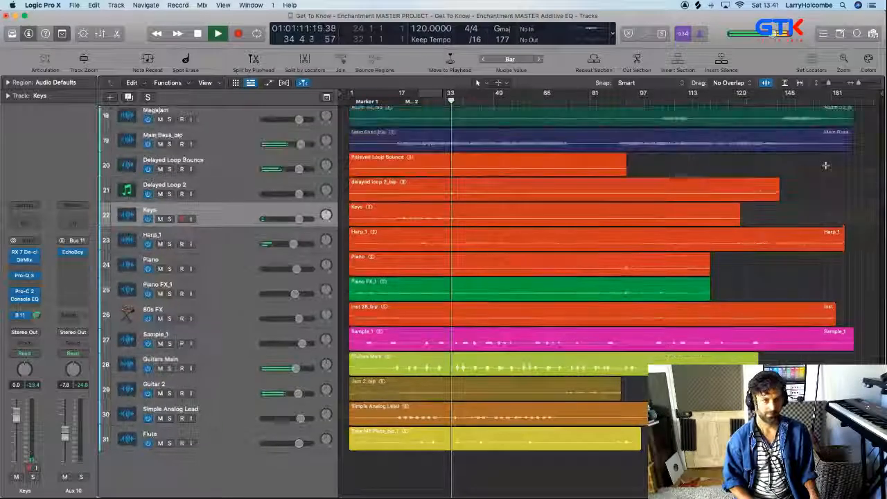
scroll(711, 147, up, 5)
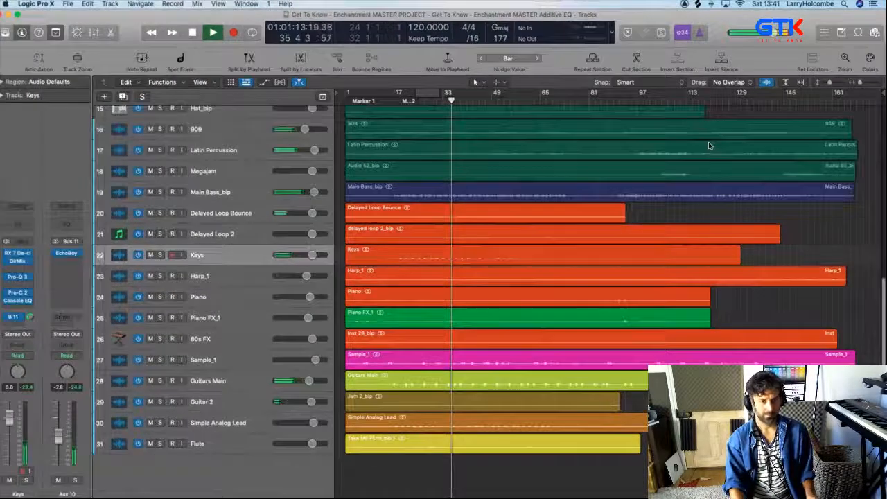
scroll(778, 151, up, 4)
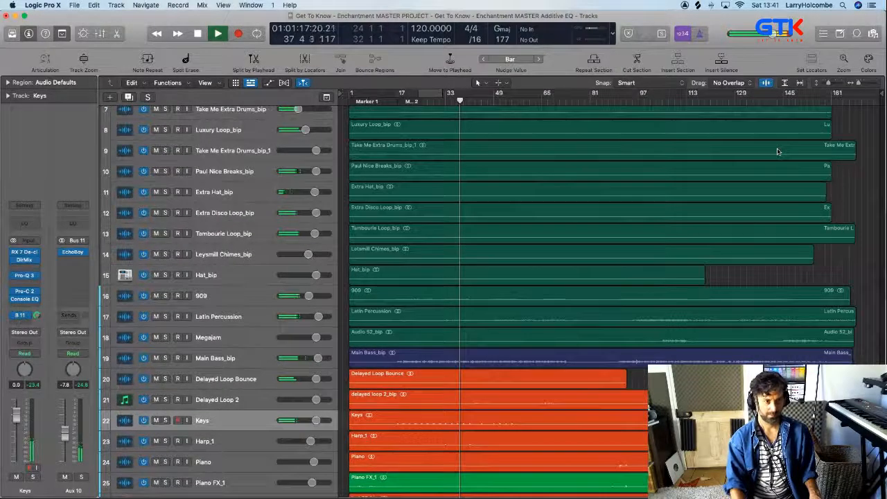
scroll(777, 149, up, 3)
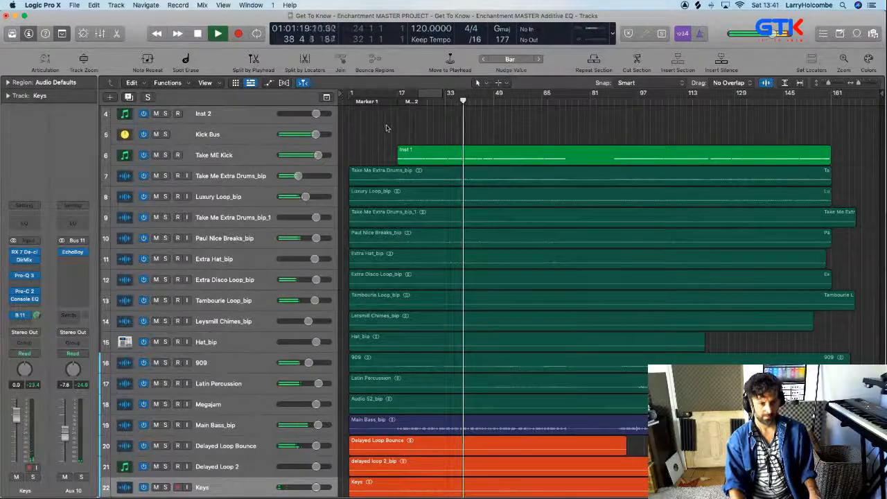
scroll(555, 139, down, 9)
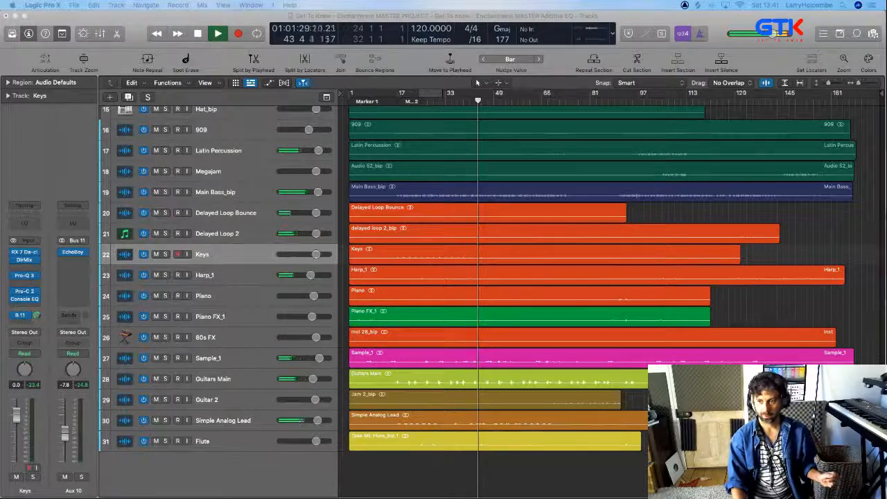
click(749, 215)
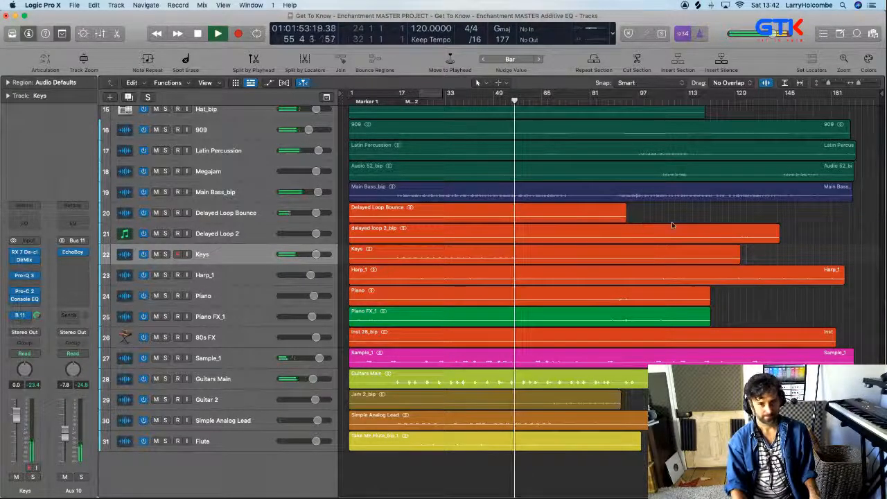
scroll(673, 219, up, 1)
scroll(672, 221, up, 10)
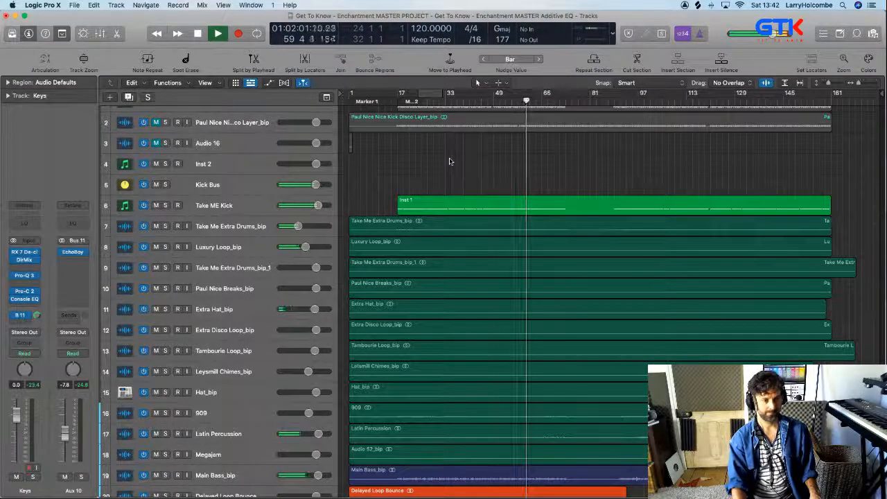
key(x)
key(x)
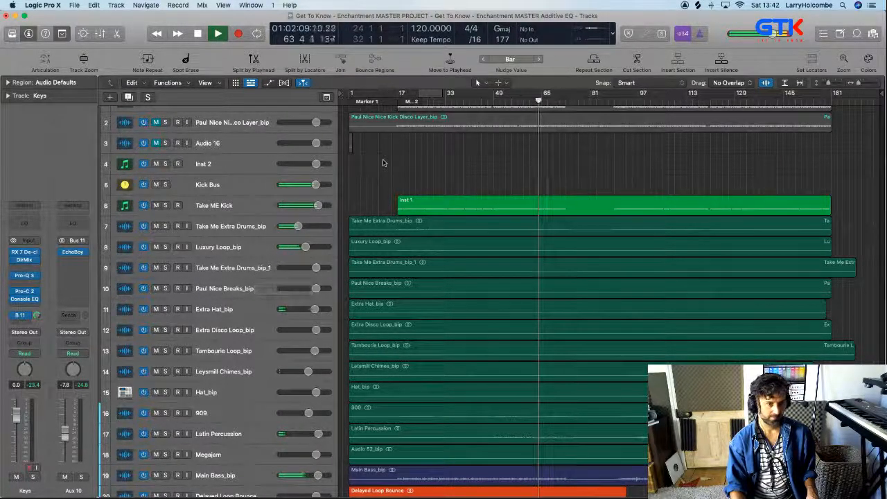
scroll(431, 290, down, 4)
scroll(431, 289, down, 2)
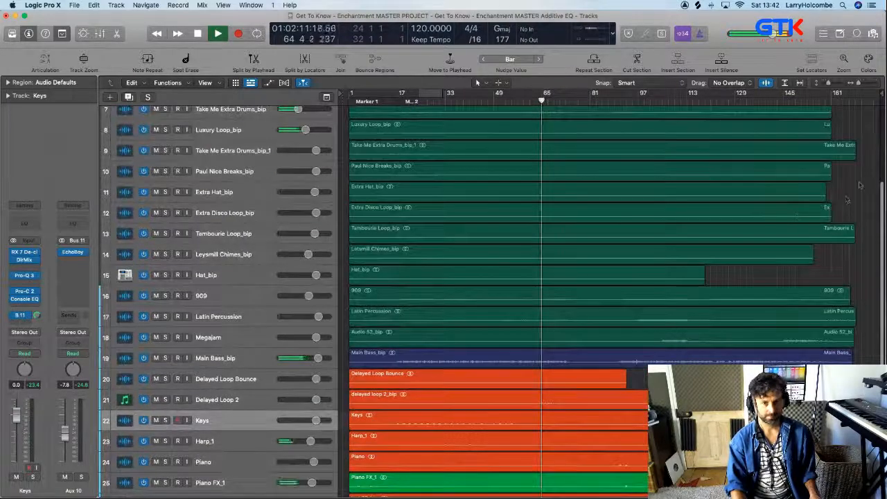
scroll(762, 261, down, 7)
scroll(761, 261, down, 1)
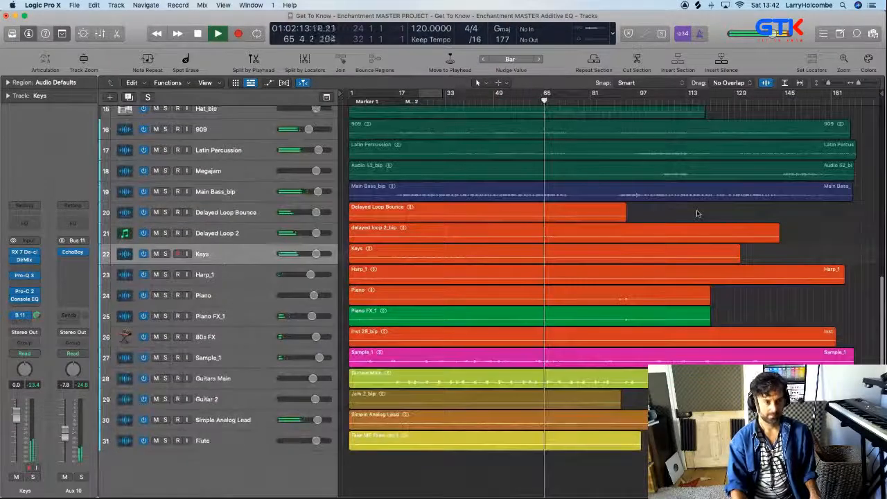
Cut the section of the Guitars Main region between about bars 67 and 69
drag(502, 181, 659, 343)
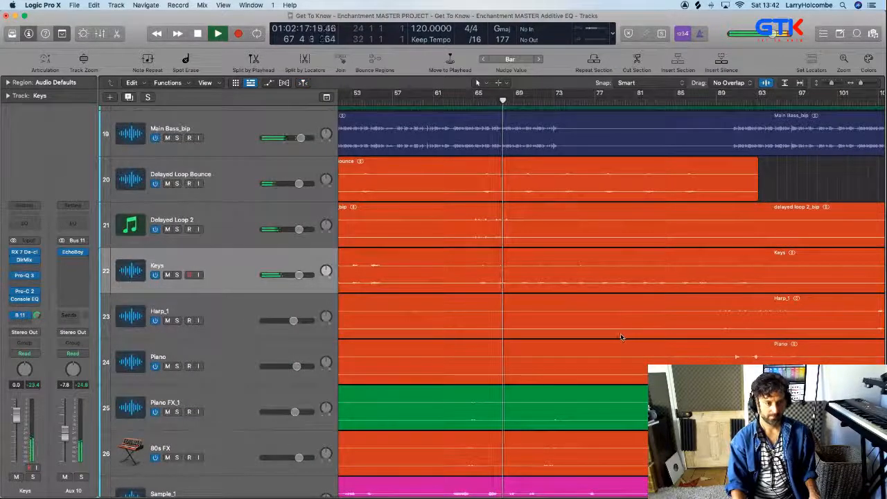
scroll(519, 232, down, 10)
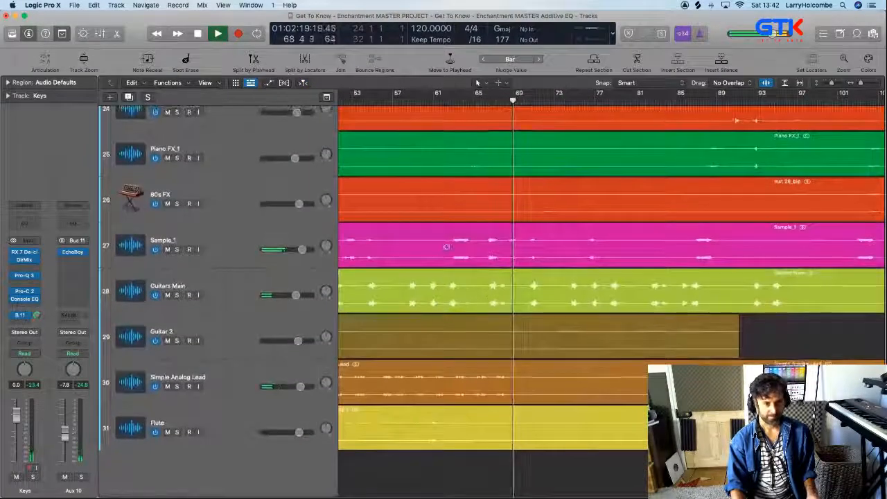
drag(447, 245, 565, 309)
drag(580, 269, 638, 271)
key(Delete)
key(super+Up)
key(super+Up)
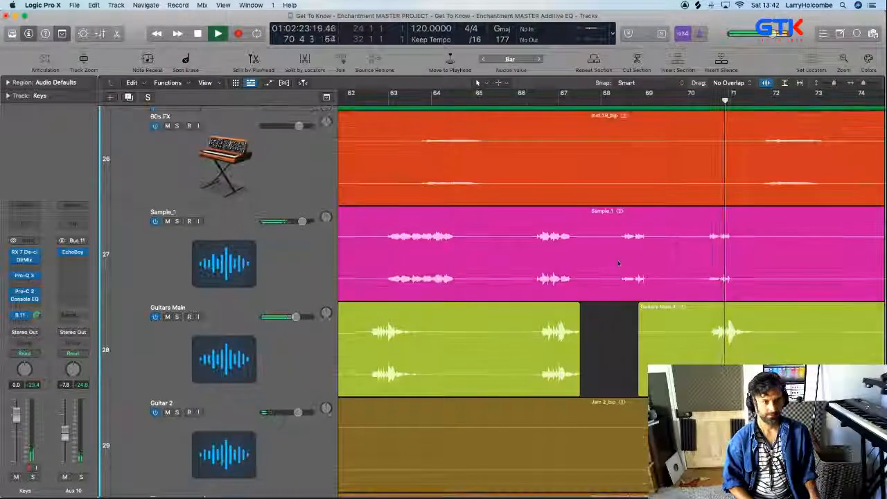
Review the arrangement around the Guitars Main gap while the mix plays on, and stop playback near bar 75
scroll(644, 260, left, 1)
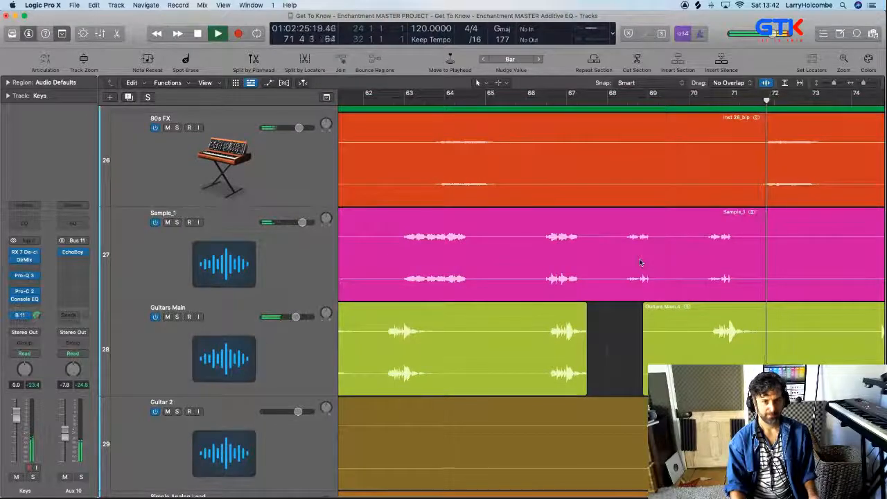
scroll(641, 262, left, 2)
scroll(641, 262, left, 2)
scroll(641, 261, left, 2)
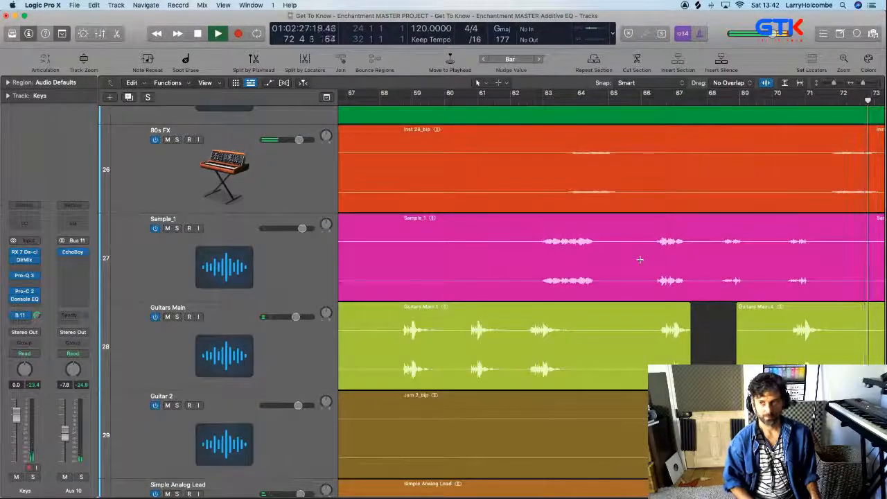
scroll(640, 260, down, 4)
scroll(640, 260, down, 3)
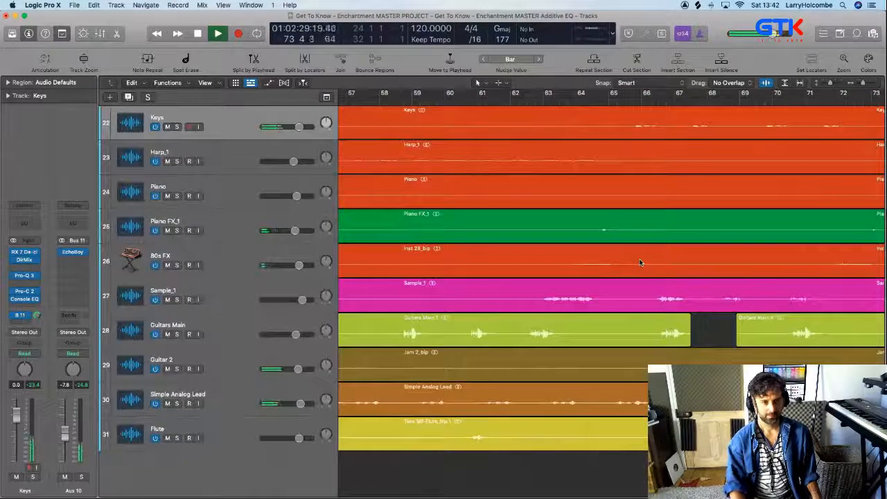
scroll(640, 261, left, 2)
scroll(640, 260, down, 3)
scroll(640, 261, left, 3)
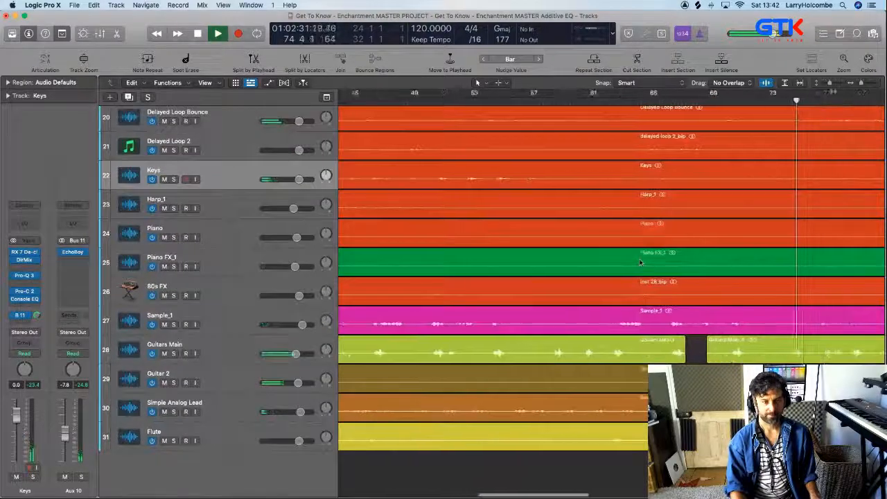
key(space)
scroll(619, 255, left, 5)
scroll(618, 255, down, 4)
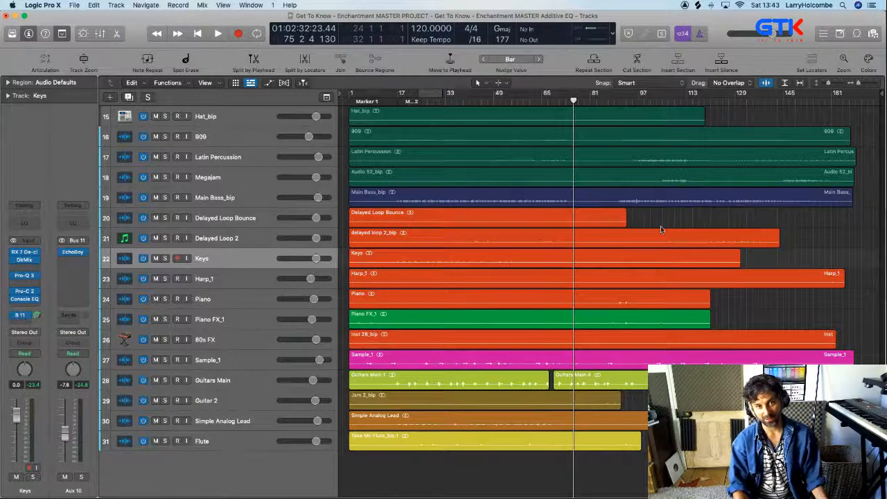
Show the mixer and check the Altiverb 7 reverb on the Bus 9 aux channel, closing its window again
scroll(661, 228, up, 1)
scroll(661, 229, up, 3)
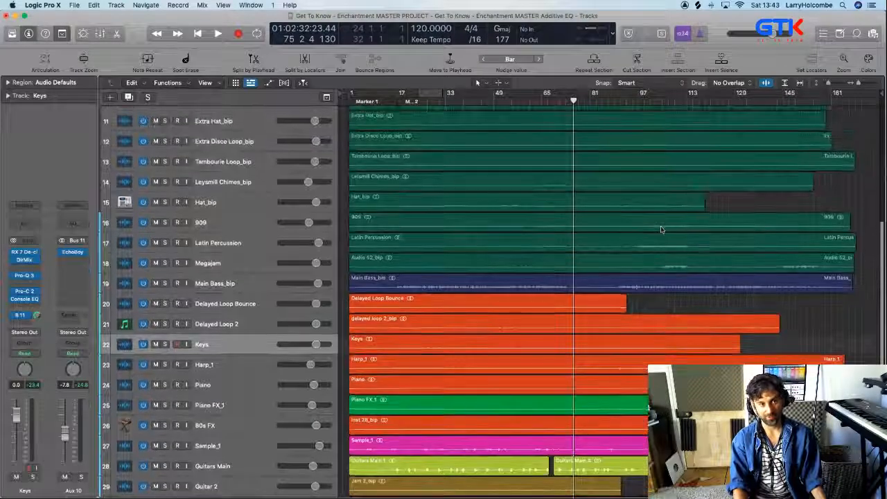
scroll(661, 229, up, 1)
scroll(632, 225, up, 6)
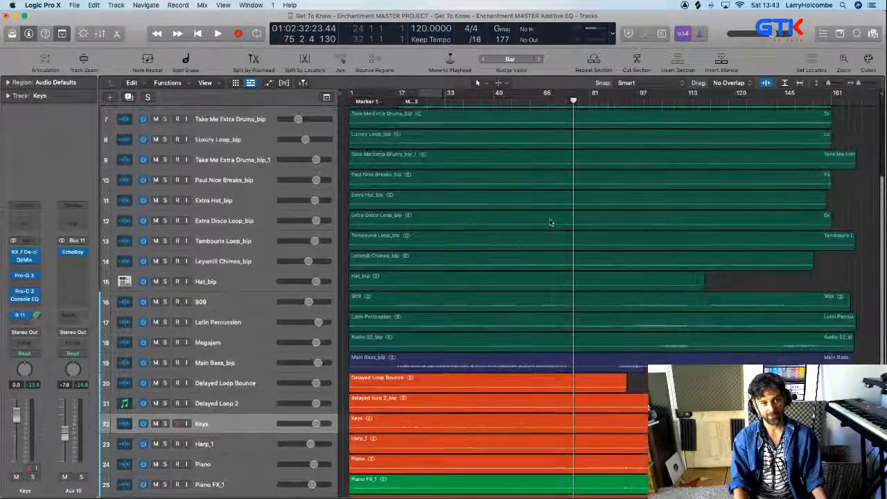
key(x)
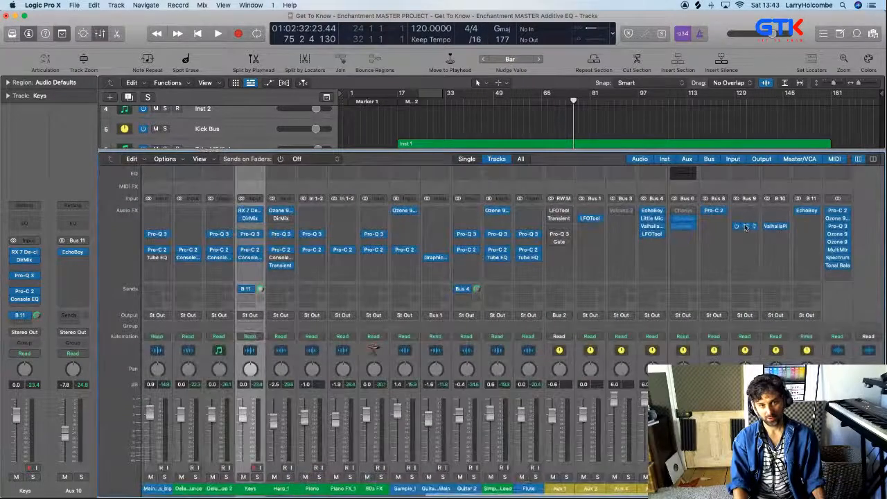
click(746, 226)
click(177, 97)
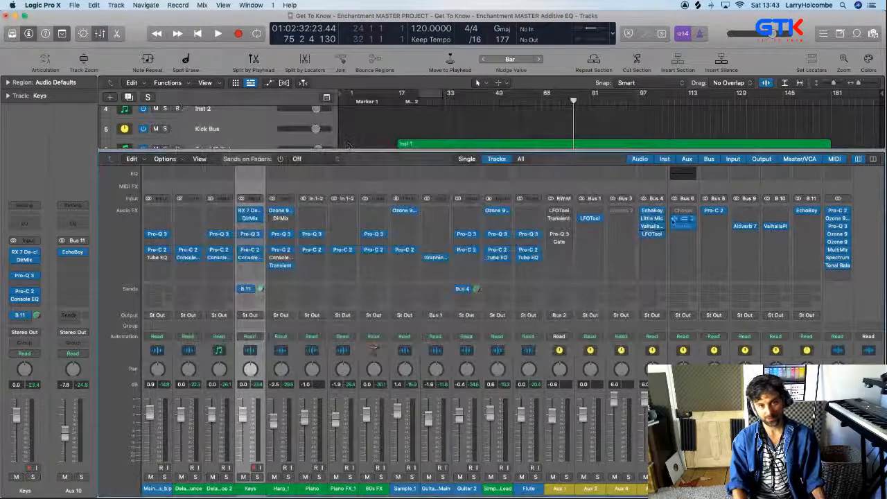
Copy the LFOTool plug-in from the Bus 4 aux channel to the Bus 9 reverb channel, below Altiverb 7
click(738, 242)
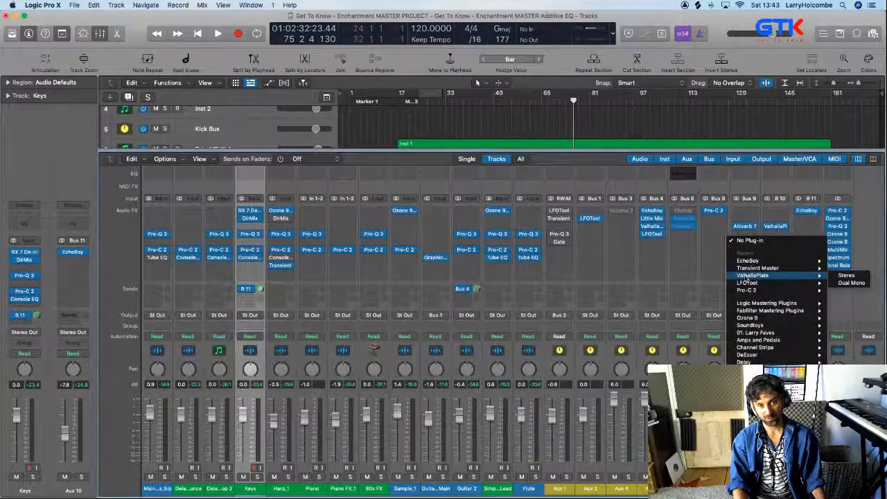
click(664, 262)
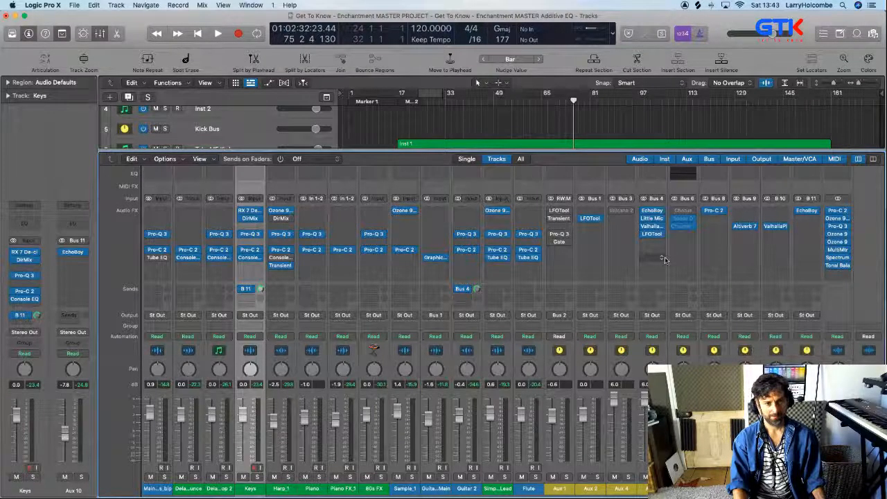
scroll(665, 261, left, 15)
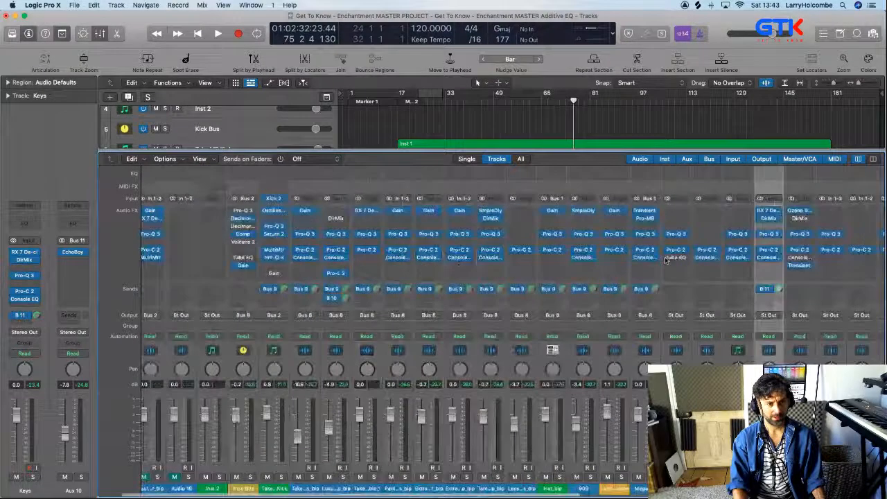
scroll(426, 316, right, 15)
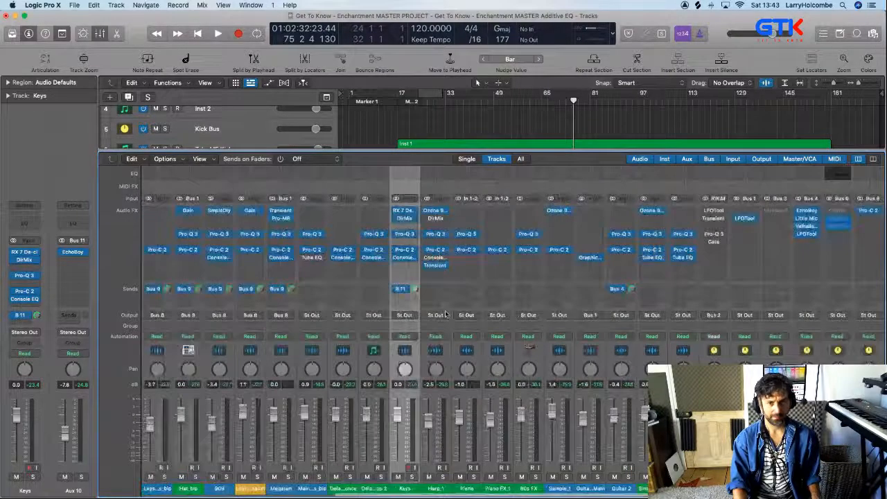
scroll(531, 306, left, 15)
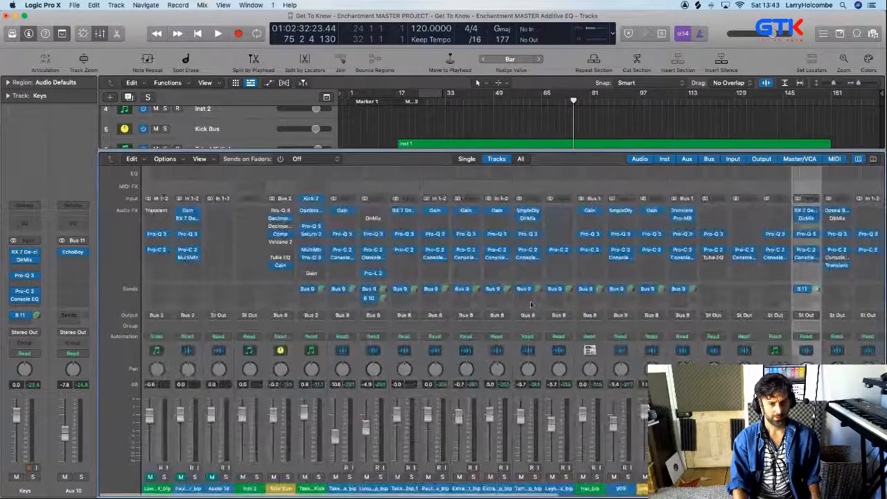
scroll(531, 305, right, 15)
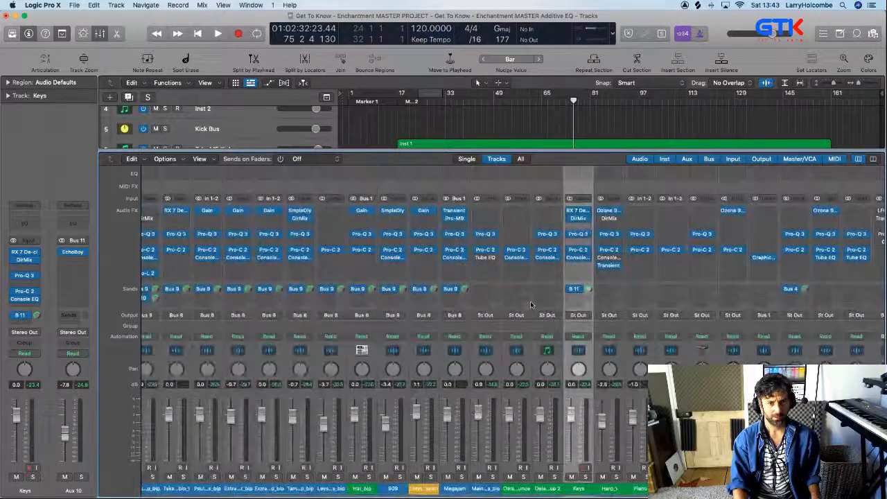
drag(648, 234, 744, 251)
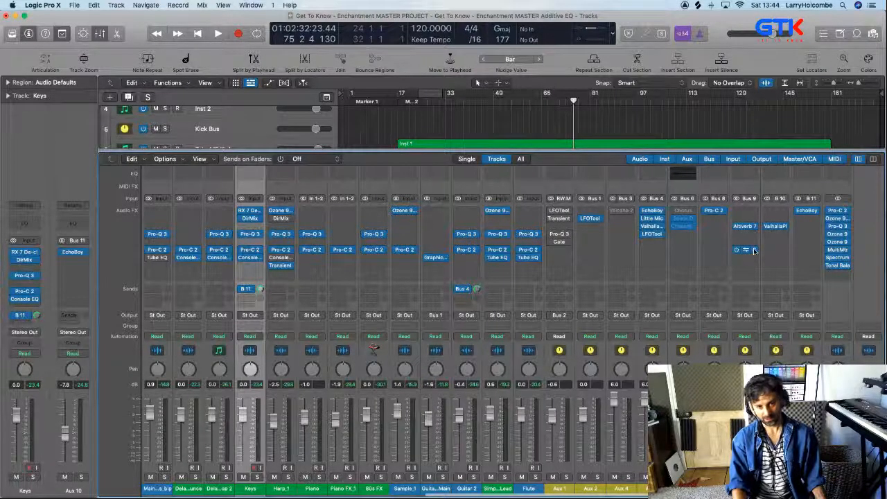
Insert a stereo FabFilter Pro-Q 3 between Altiverb 7 and LFOTool on the Bus 9 reverb channel and close its window
click(754, 251)
mouse_move(769, 277)
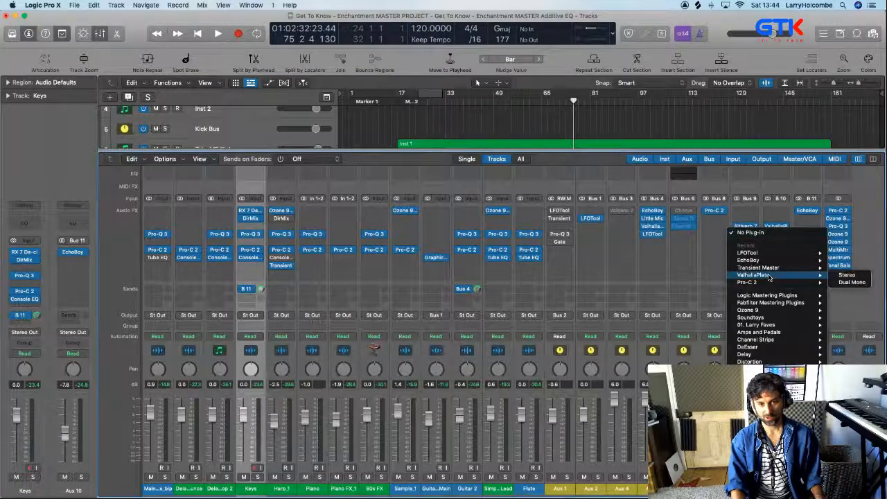
mouse_move(755, 325)
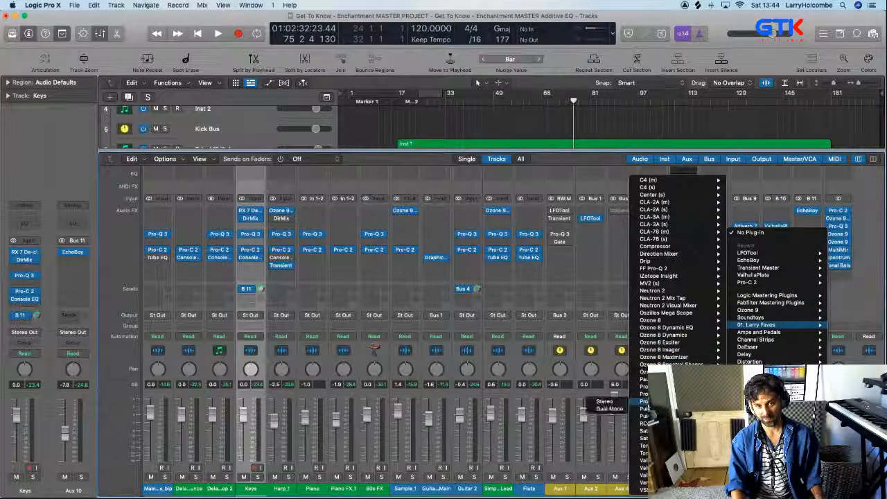
click(612, 404)
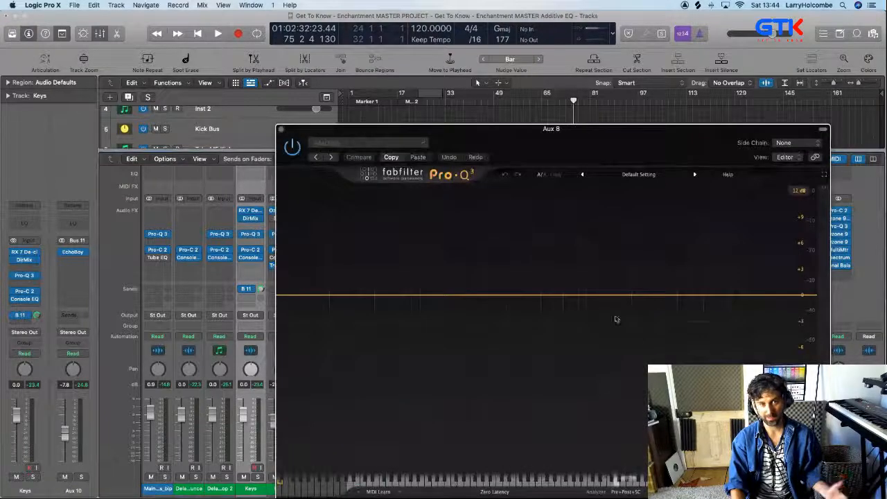
drag(745, 264, 695, 269)
click(227, 98)
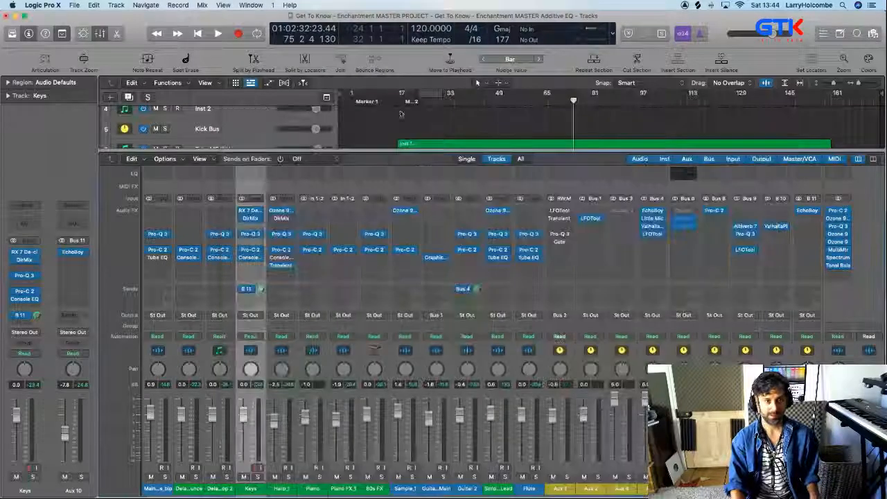
Cycle bars 17 to 33 and audition the section, comparing the full mix with the soloed sound before stopping playback
drag(395, 95, 446, 97)
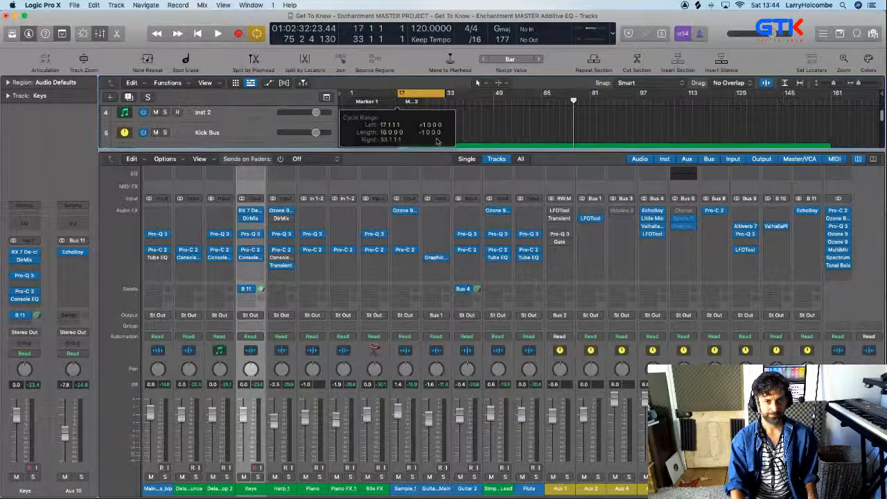
key(space)
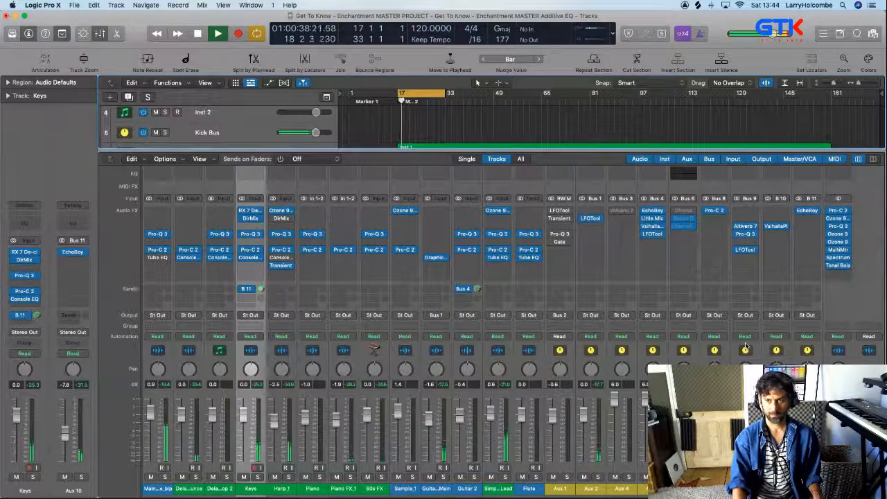
key(s)
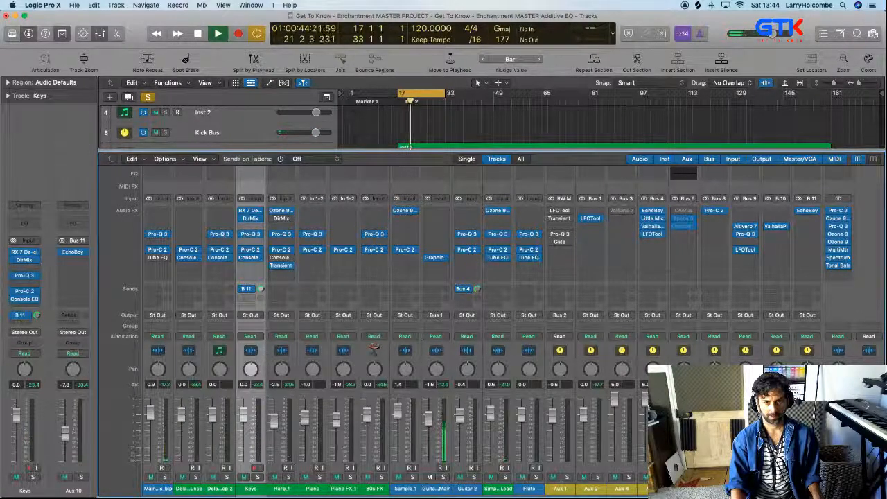
key(s)
key(space)
key(space)
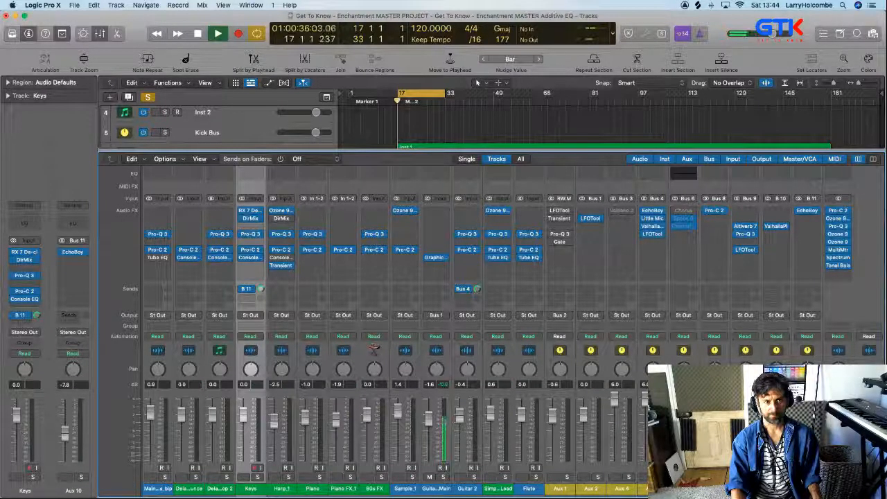
key(x)
key(x)
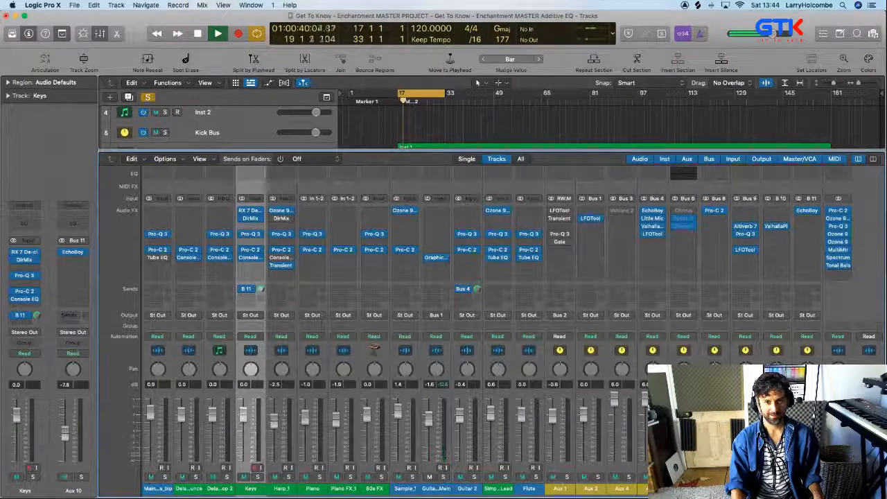
key(space)
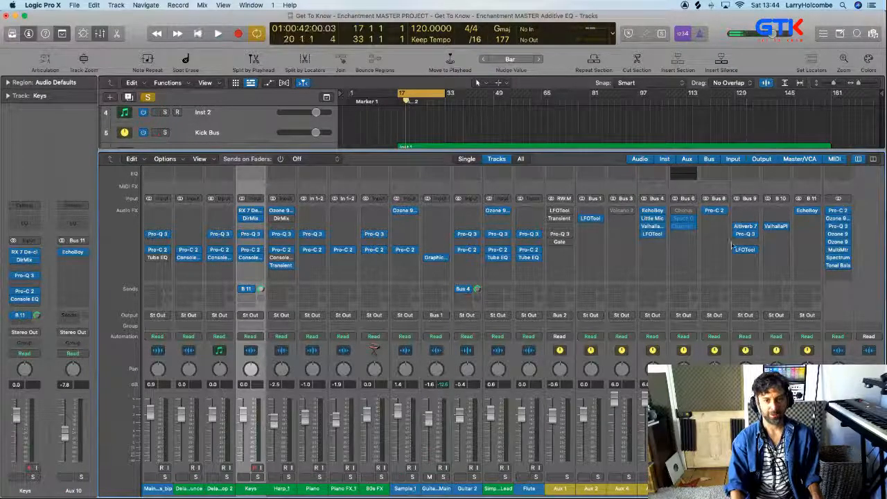
Load the Main Sidechain preset in the LFOTool on the Bus 9 reverb channel
click(745, 250)
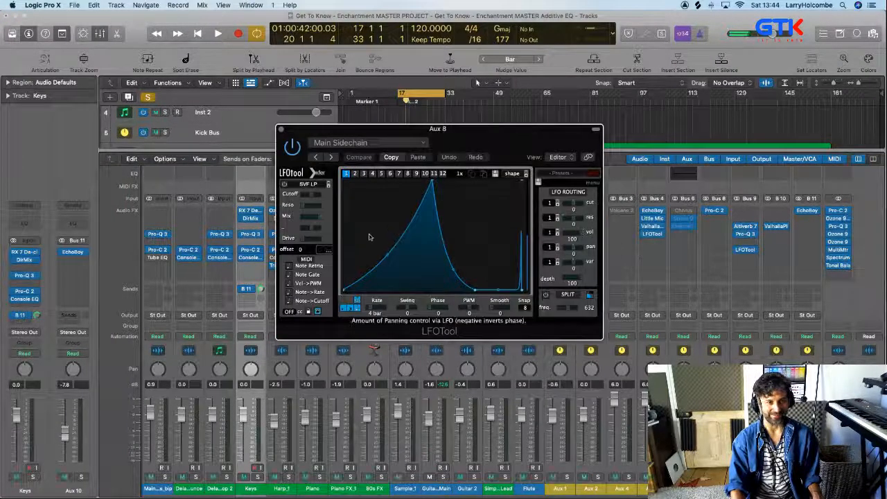
click(362, 142)
mouse_move(388, 468)
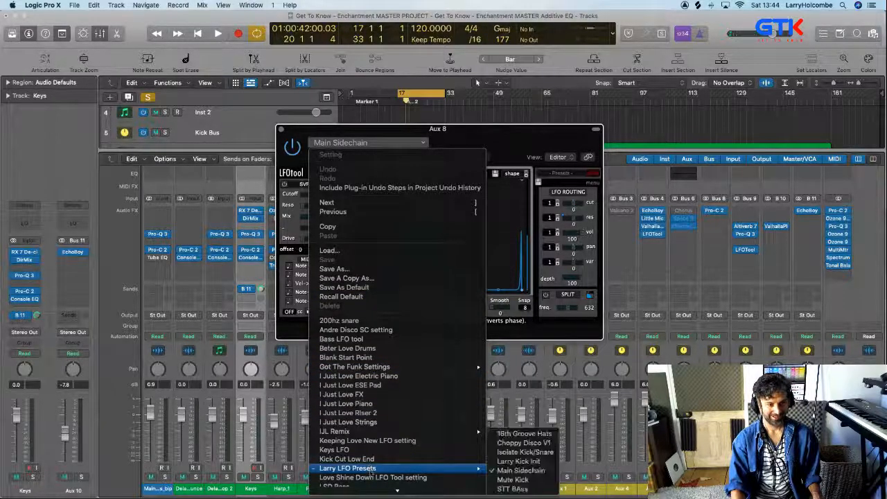
click(536, 471)
Raise the low point of the LFOTool volume curve slightly, audition it solo and in the mix, and close its window
key(space)
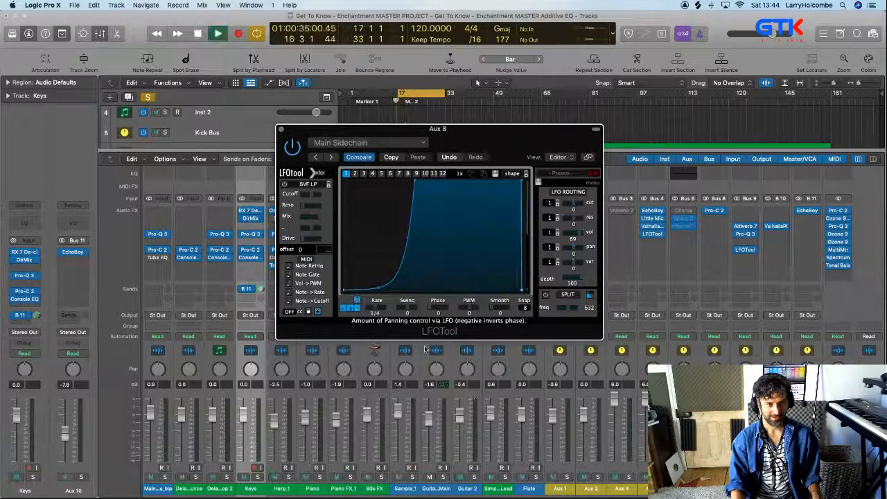
drag(380, 289, 379, 276)
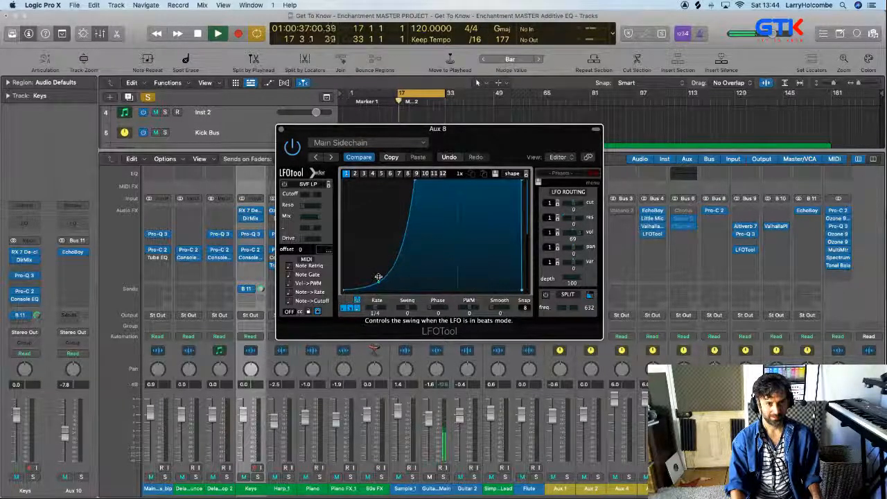
key(space)
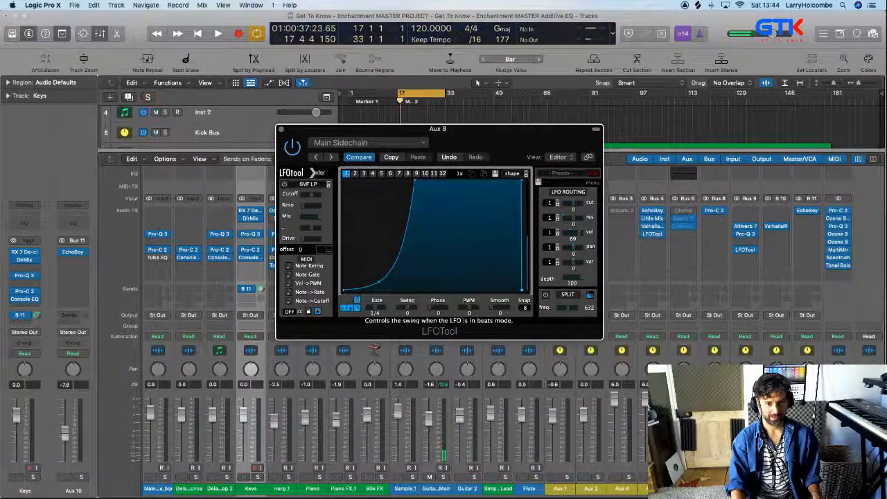
key(space)
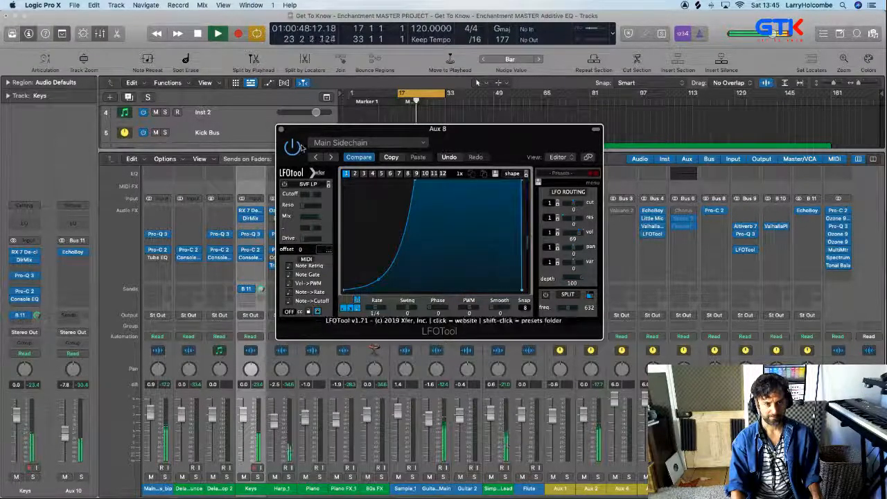
click(282, 128)
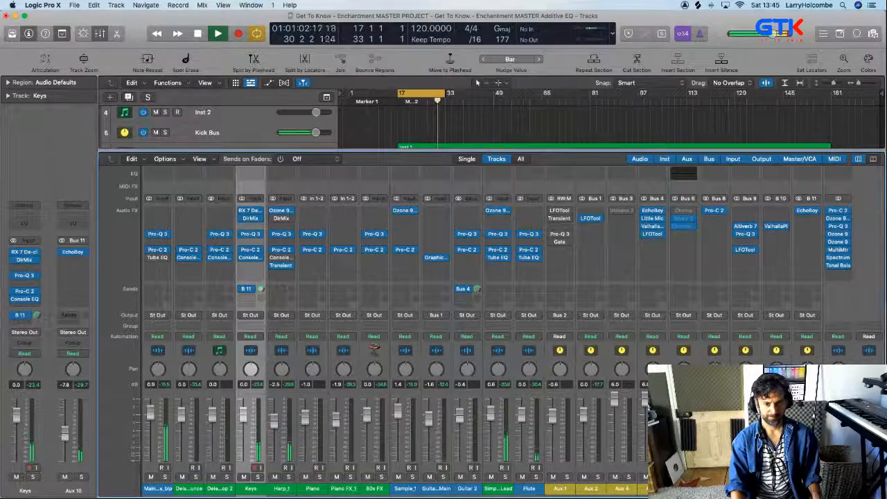
Copy the Pro-Q 3 from the Bus 9 channel to the Bus 10 channel and lower its high cut to about 3029 Hz
key(space)
drag(745, 233, 778, 237)
click(776, 234)
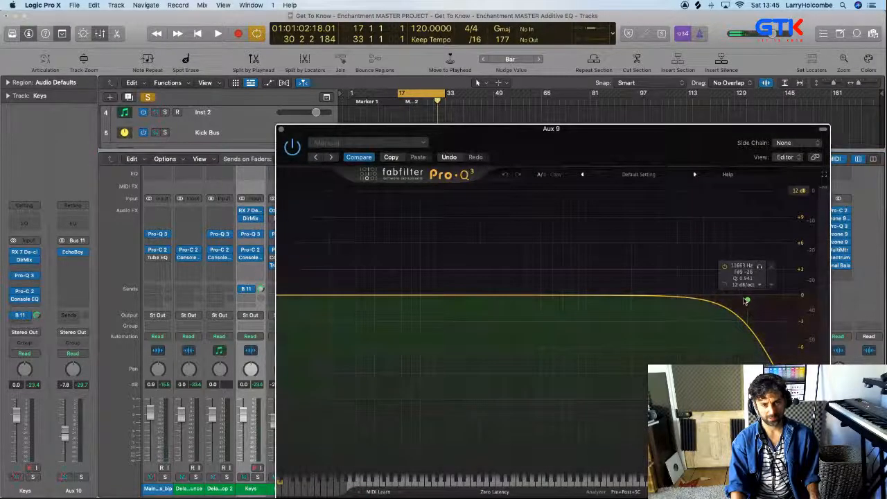
key(space)
drag(692, 255, 606, 269)
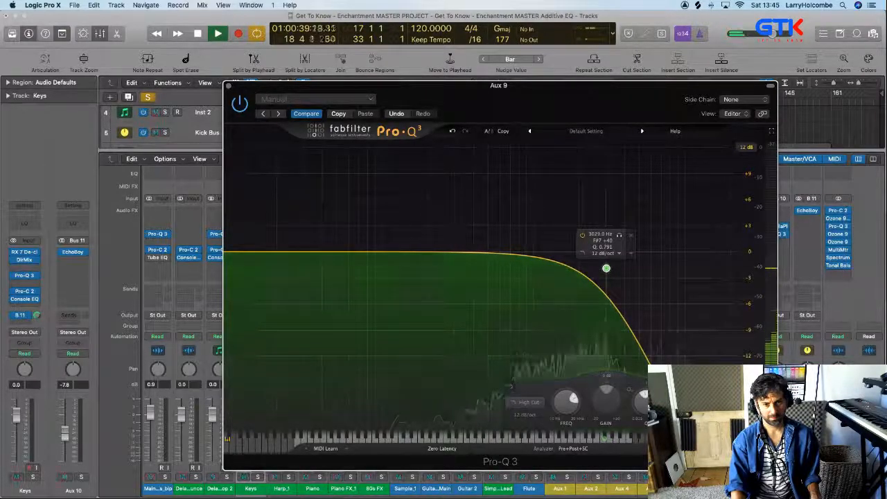
drag(621, 88, 573, 86)
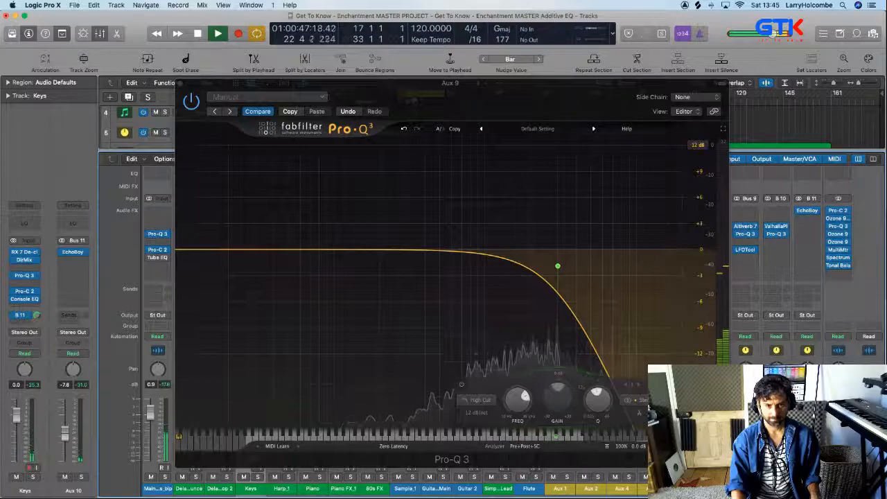
Add a low shelf of about -11.4 dB near 73 Hz with Q about 0.87 to the Bus 10 Pro-Q 3, and close its window
drag(255, 252, 303, 285)
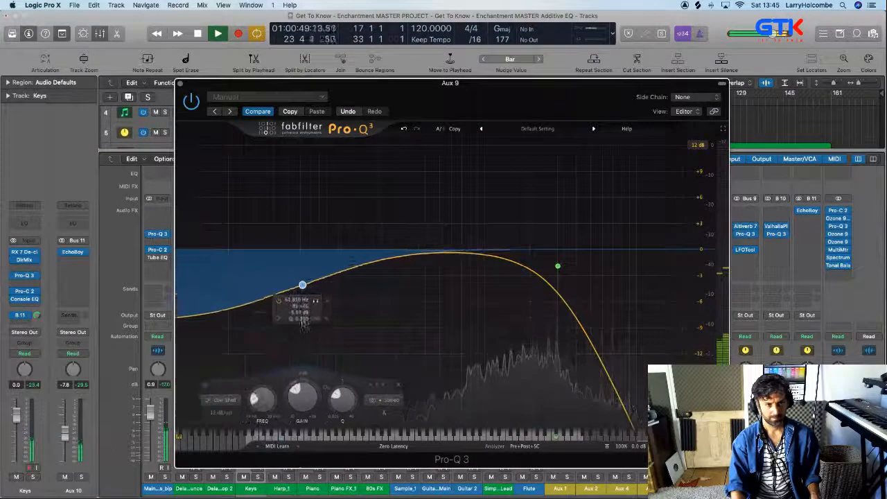
key(space)
drag(341, 405, 341, 392)
drag(299, 284, 313, 300)
key(space)
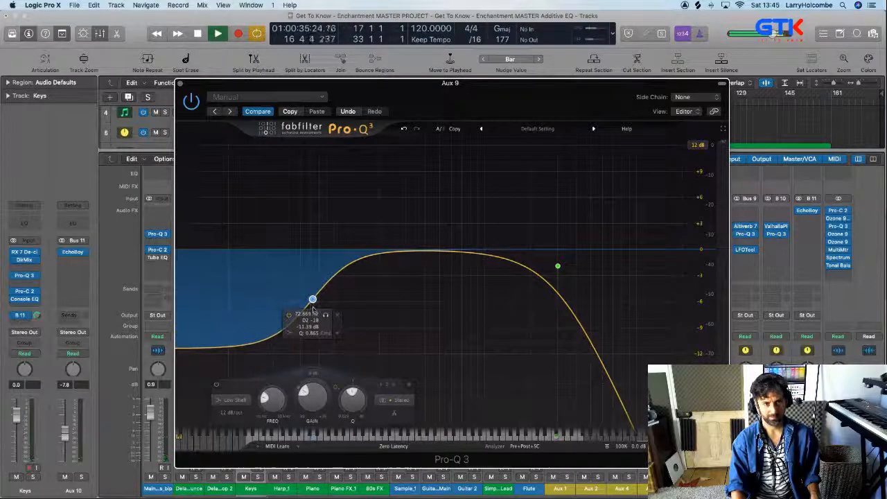
click(180, 84)
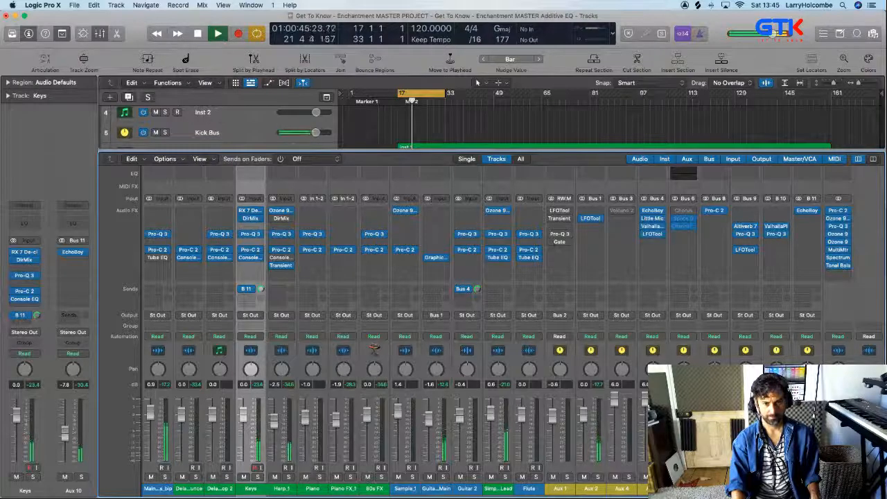
Readjust the high cut in the Bus 10 Pro-Q 3 while the loop plays, and close its window again
click(777, 236)
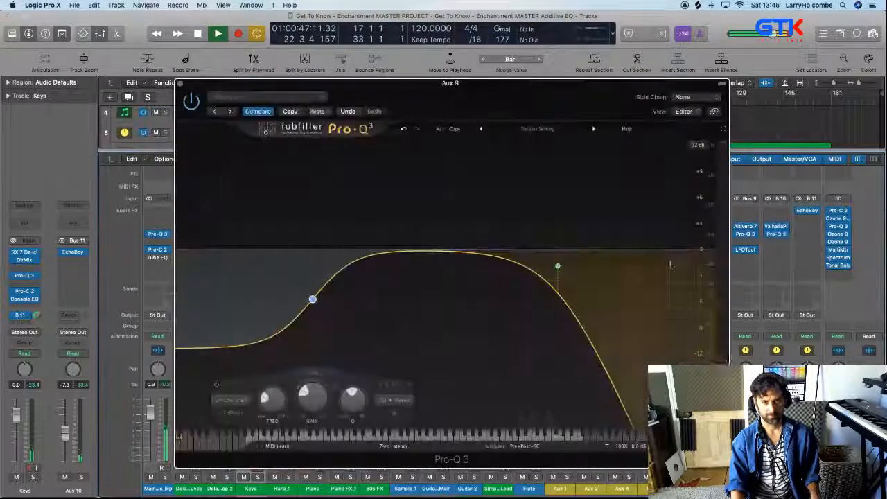
drag(575, 269, 600, 294)
key(super+w)
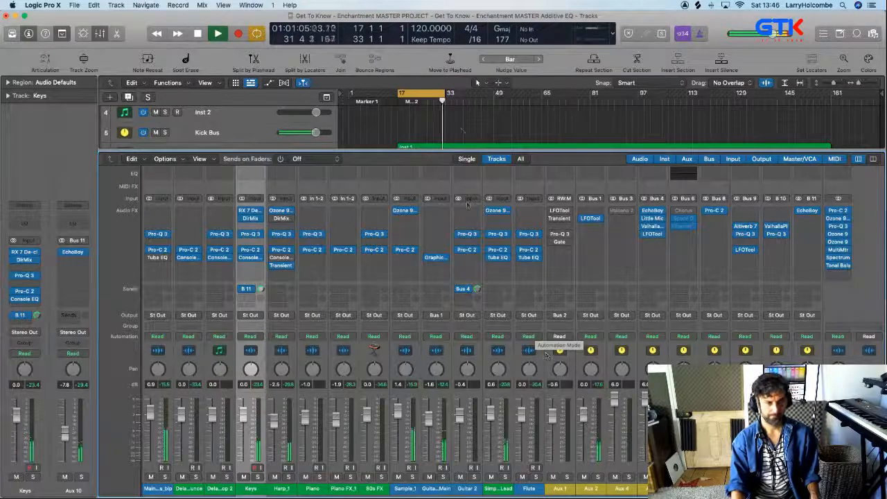
Show the full arrangement from track 1 with reduced track heights while the mix plays, and stop playback near bar 36
key(x)
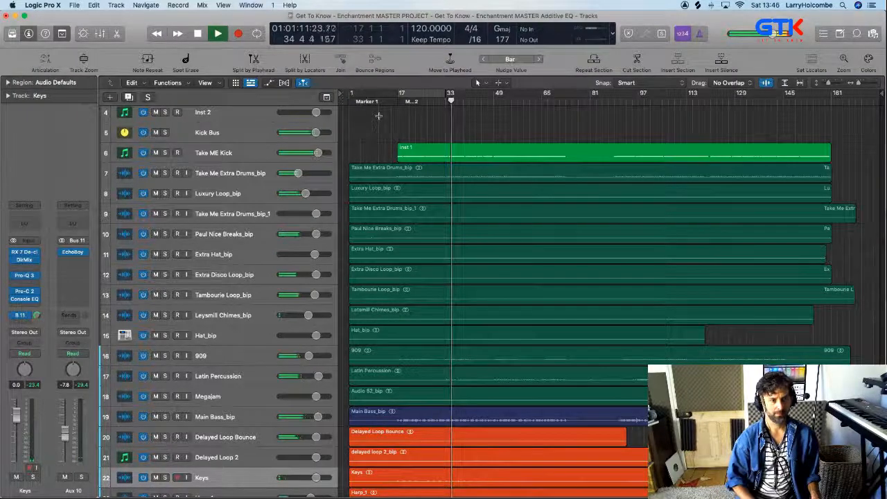
key(super+Up)
key(super+Up)
key(super+Up)
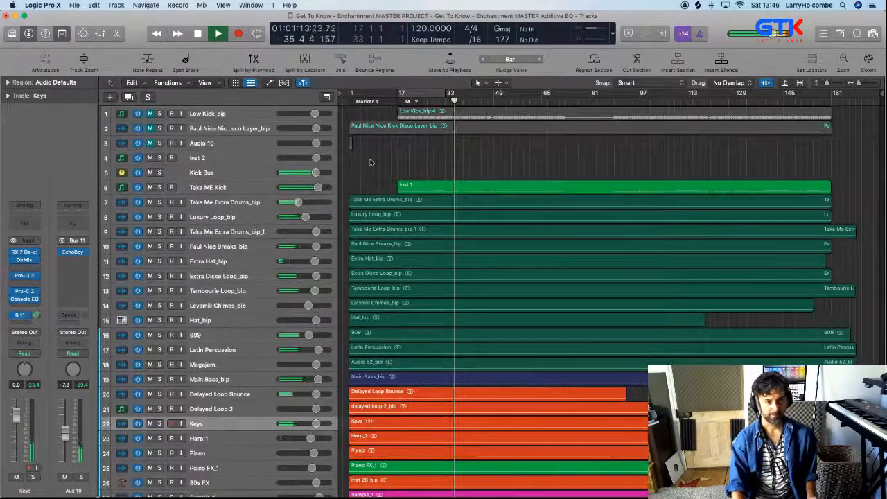
key(space)
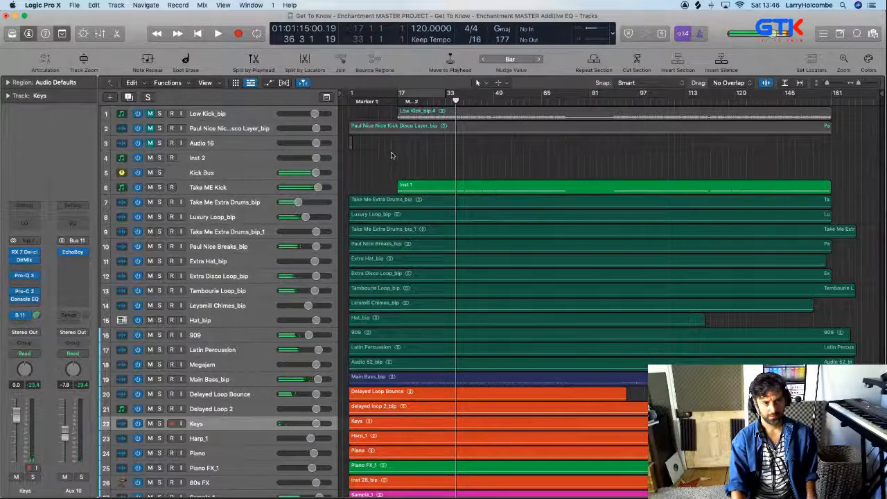
Insert a Pro-Q 3 below EchoBoy on the Bus 11 echo channel and play a loop of bars 17 to 33
key(x)
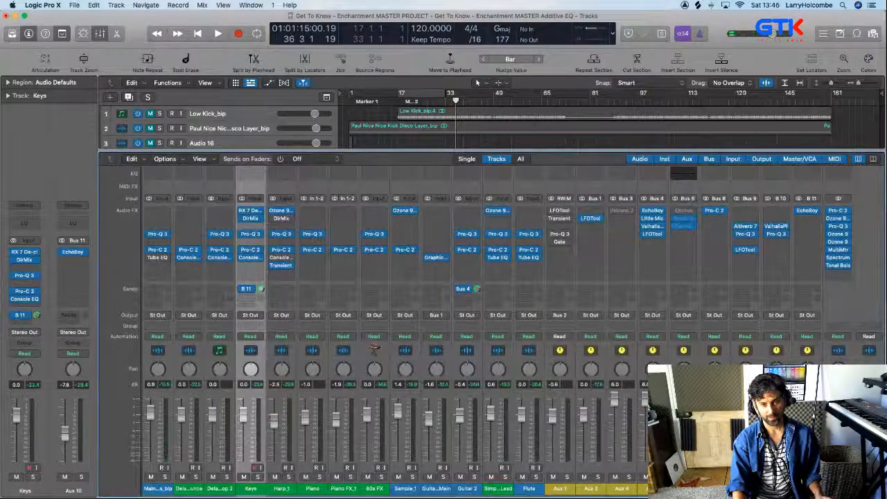
click(804, 225)
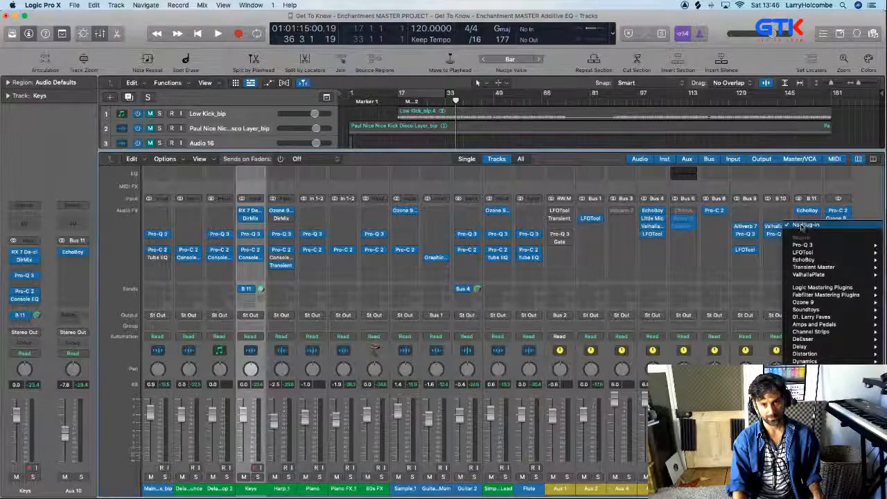
mouse_move(804, 245)
click(760, 246)
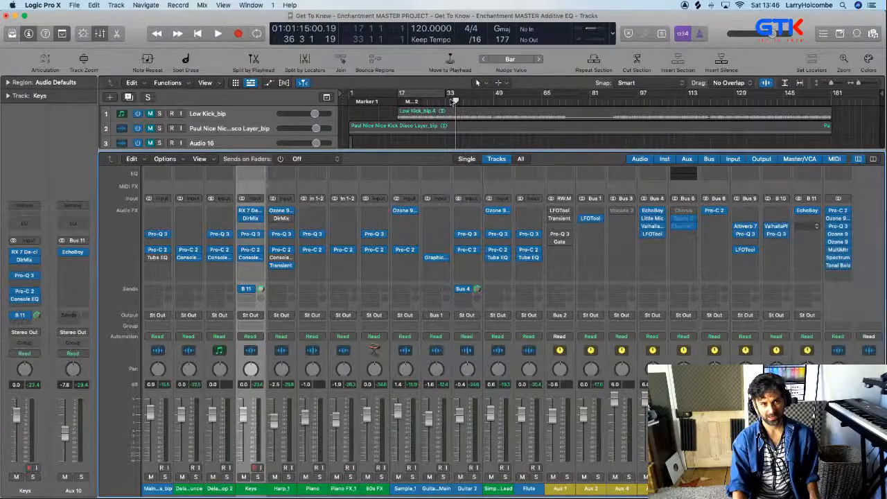
key(x)
drag(398, 94, 450, 102)
drag(490, 129, 392, 57)
key(space)
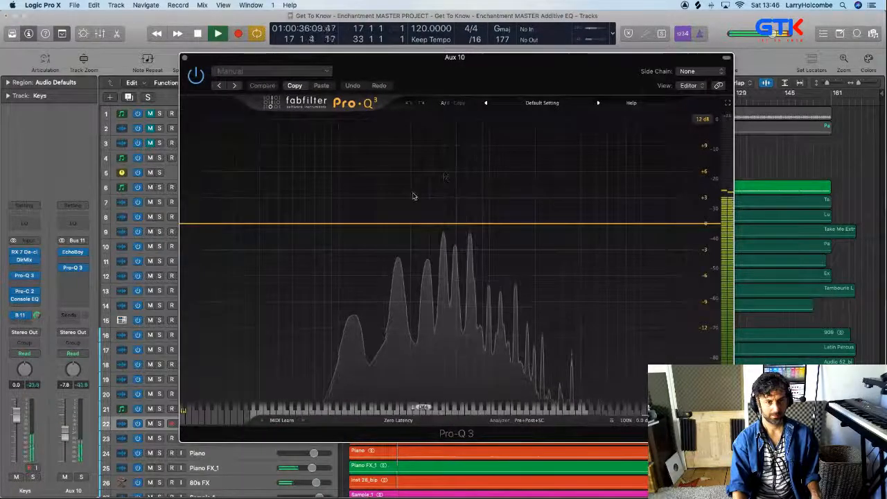
Check Keys briefly in solo, and add a high cut and a low cut to the Pro-Q 3 on the Bus 11 channel
click(32, 478)
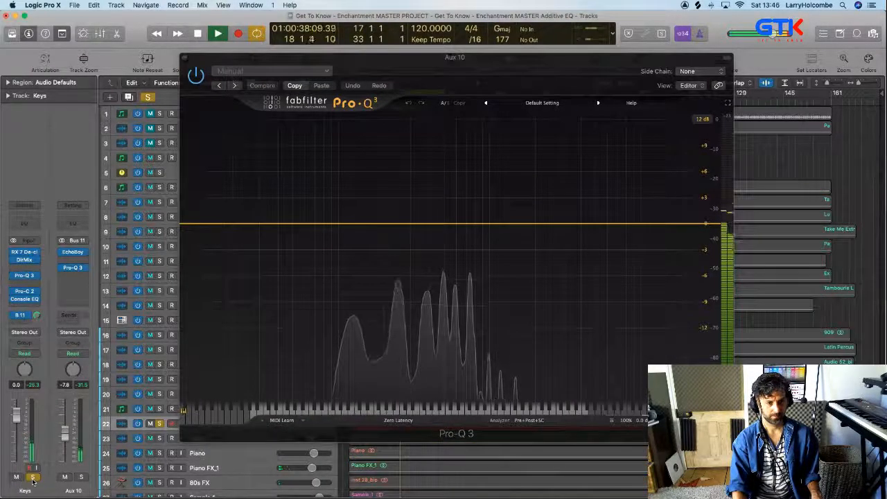
click(32, 478)
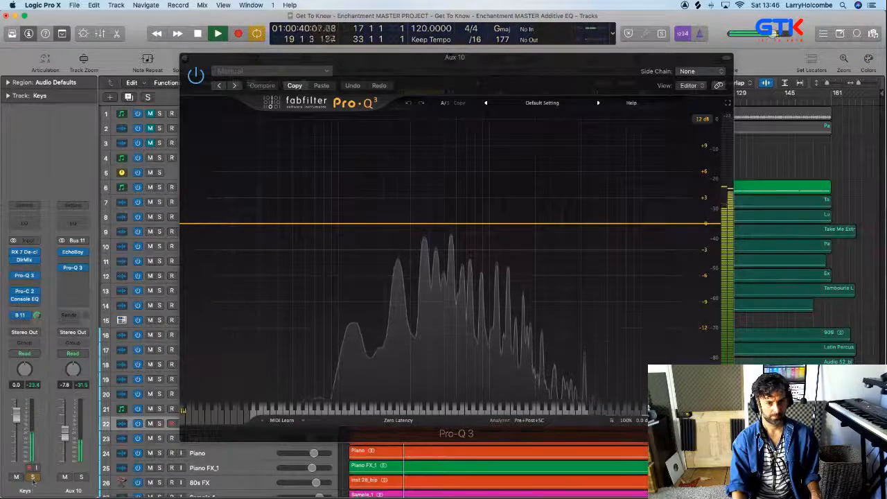
drag(676, 225, 545, 239)
drag(208, 225, 299, 246)
drag(326, 59, 355, 57)
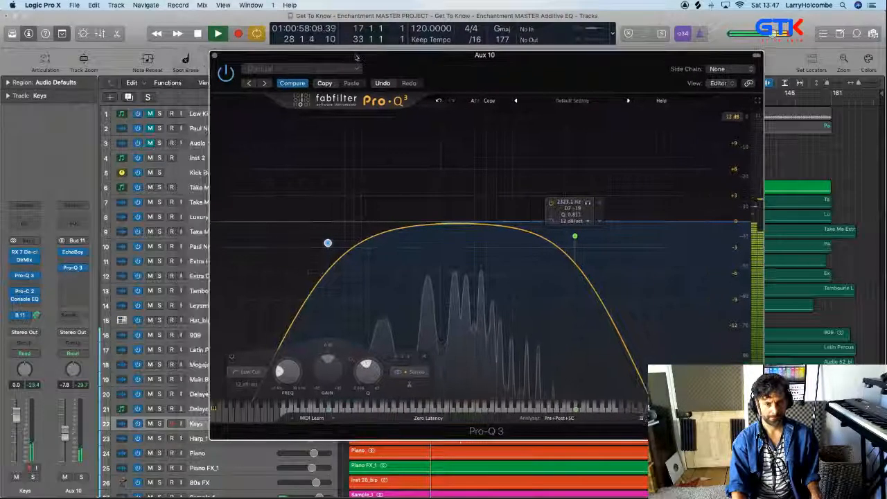
Compare the loop with the Bus 11 Pro-Q 3 bypassed and active, leave it active and close its window
click(643, 420)
key(space)
key(space)
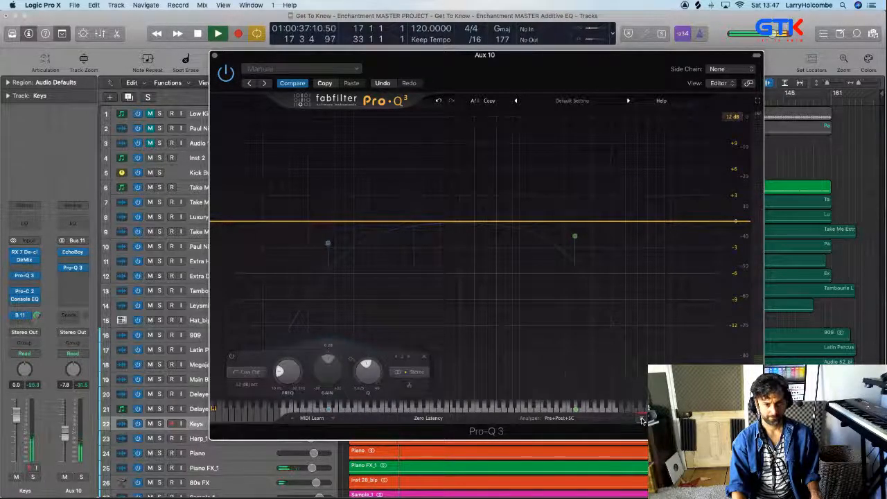
click(643, 420)
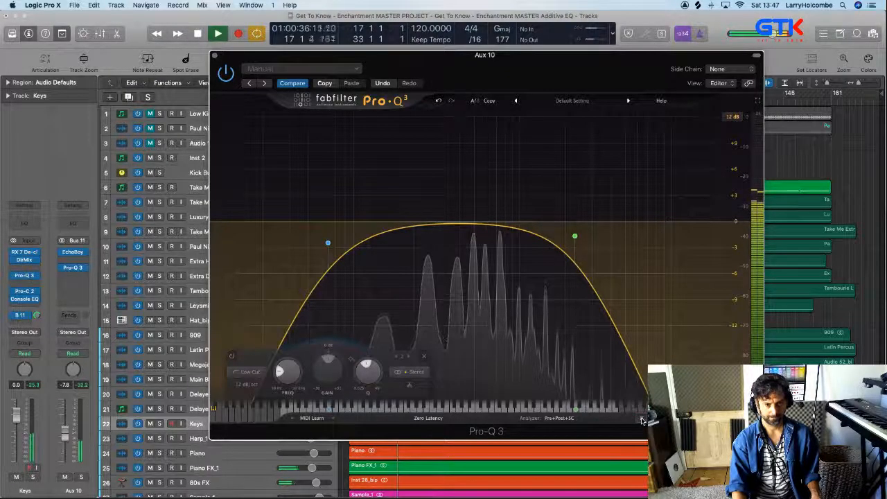
click(215, 56)
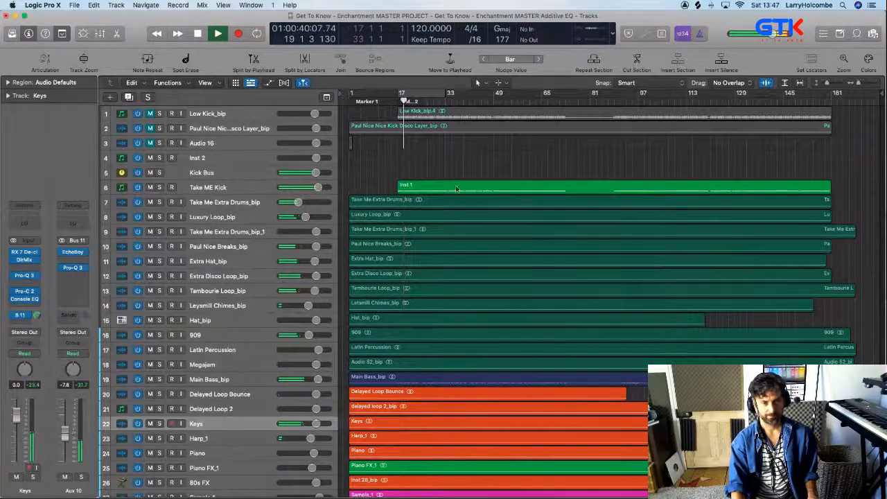
Select the Bus 9, Bus 10 and Bus 11 aux channels together in the mixer and play the mix with them muted
key(x)
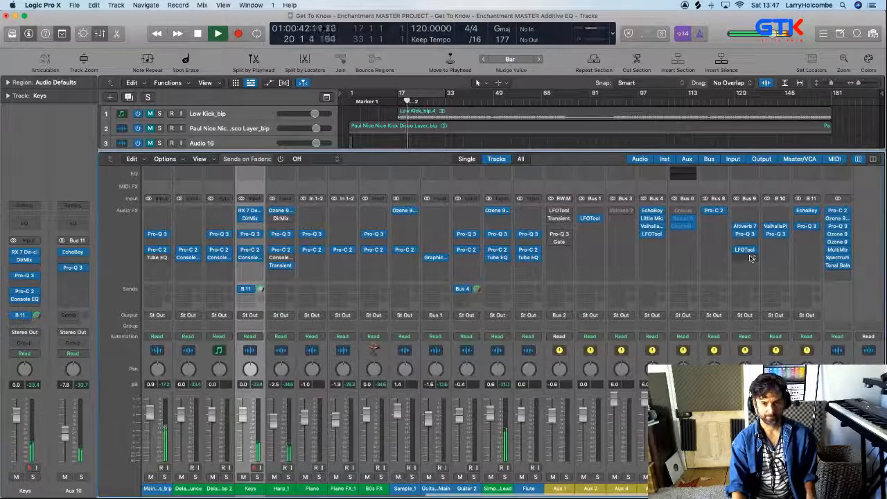
key(space)
drag(755, 265, 810, 269)
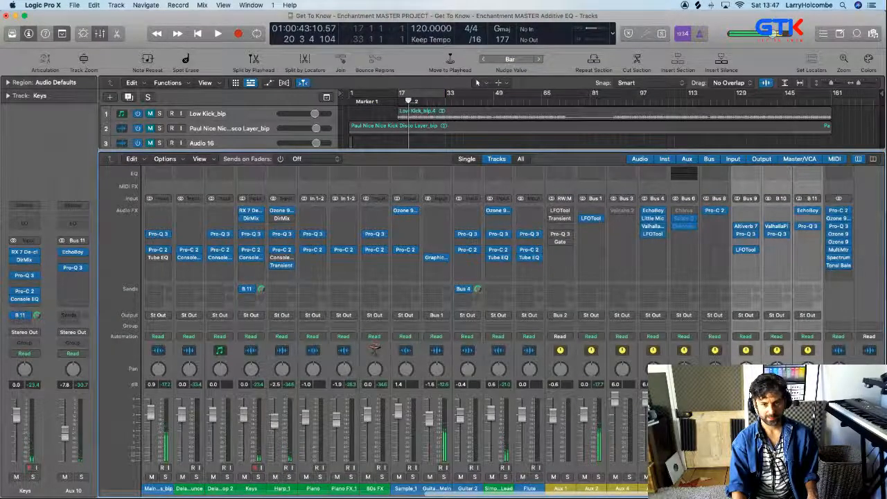
key(space)
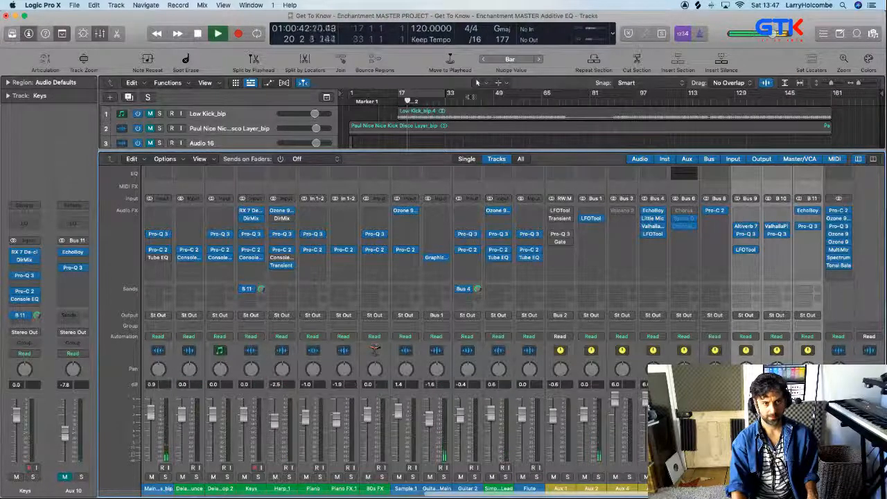
Cycle bars 17 to 33, and replay the loop from bar 17 with the Bus 9 to Bus 11 channels unmuted
click(427, 94)
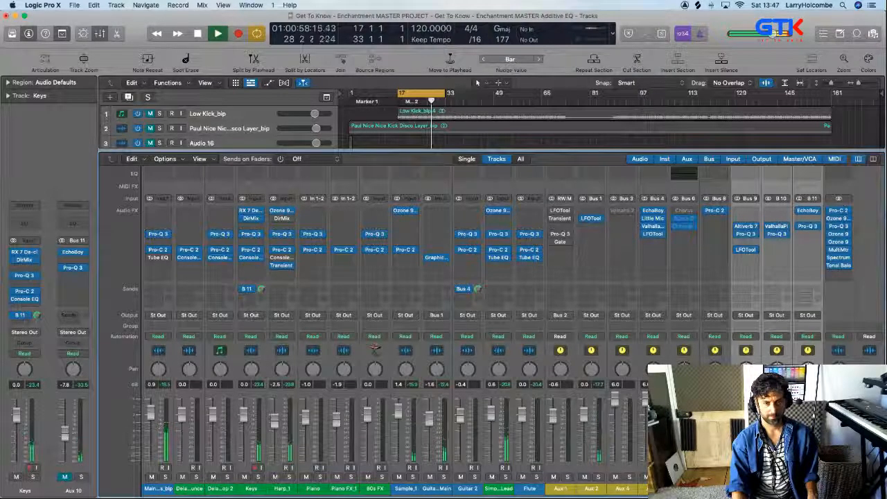
key(space)
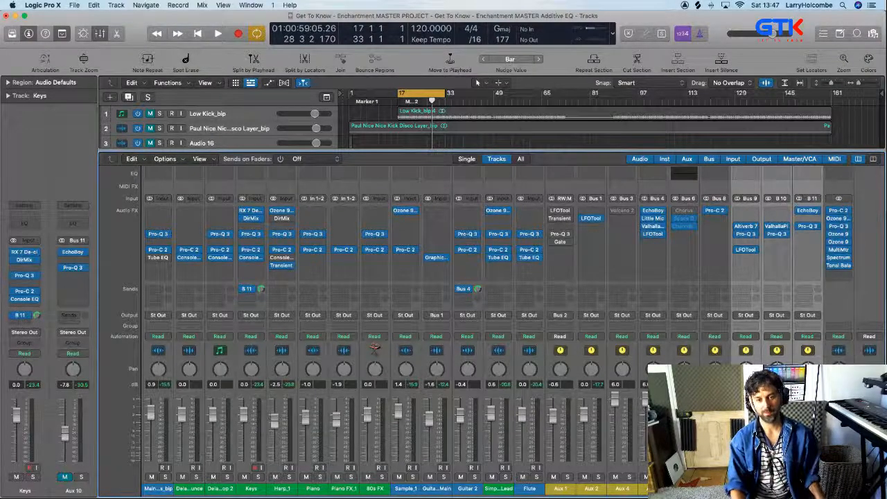
key(space)
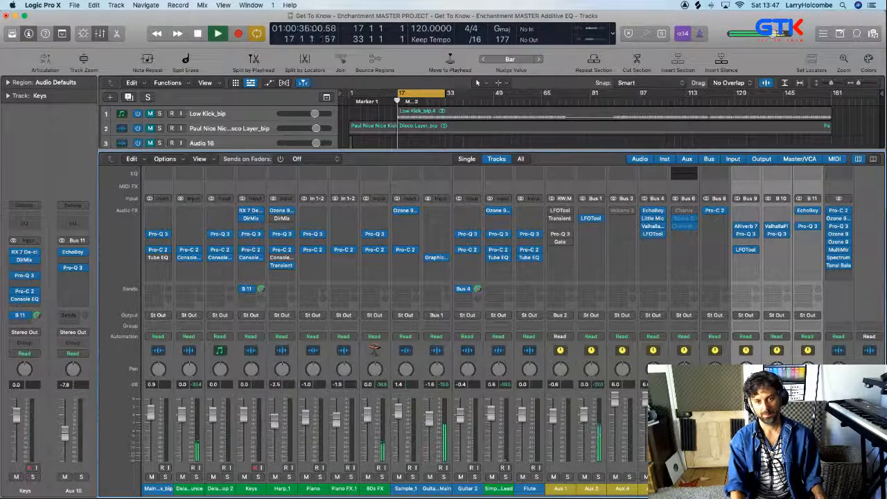
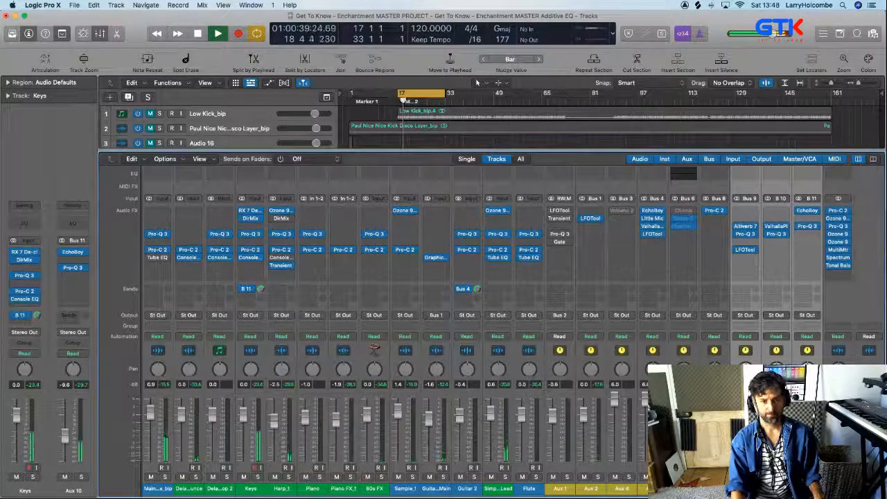
Stop the playback, select the Bus 4 aux channel and hide the mixer
key(space)
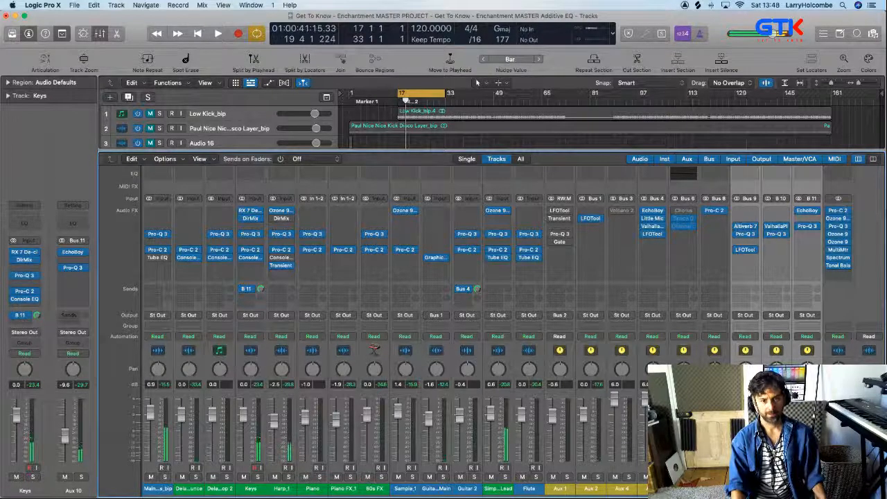
click(654, 488)
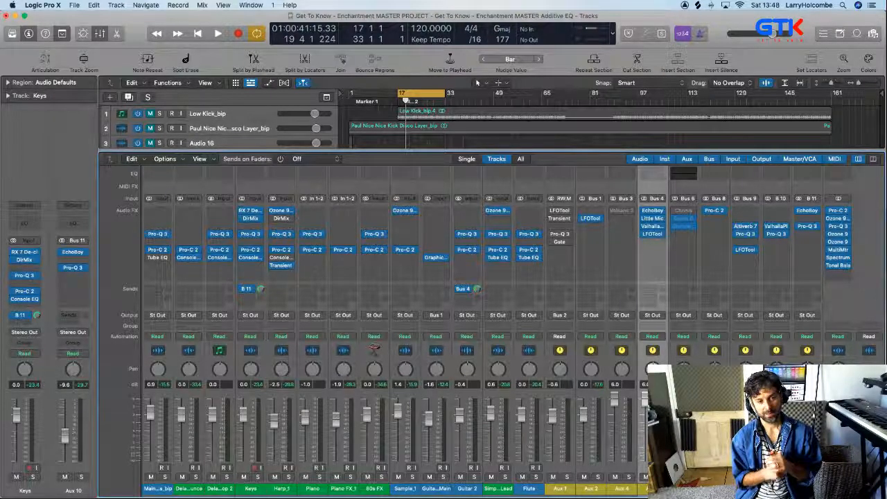
key(x)
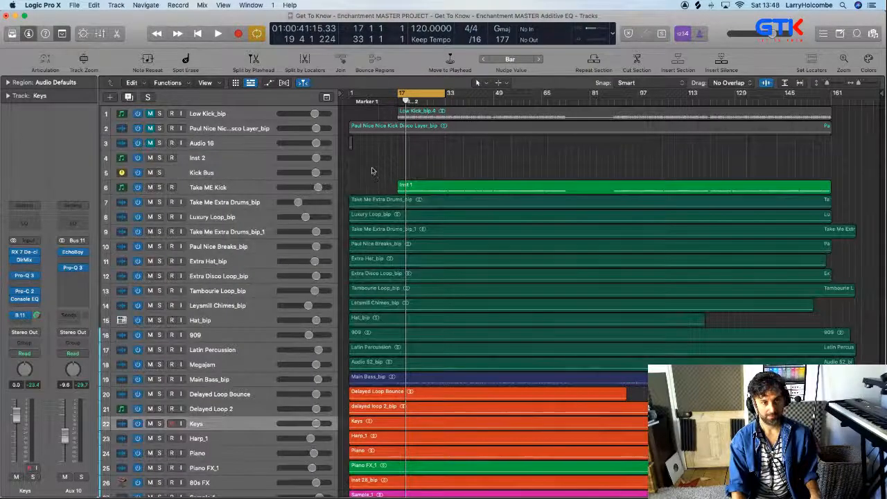
Cycle bars 25 to 32 and play the loop with only Sample_1 and Guitars Main soloed
drag(373, 173, 468, 260)
scroll(499, 266, down, 5)
scroll(498, 265, down, 4)
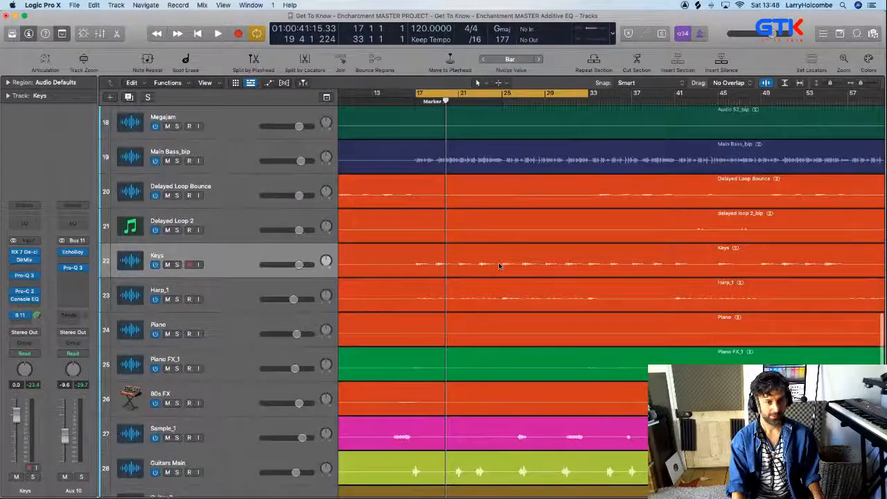
scroll(499, 262, down, 2)
scroll(447, 270, down, 5)
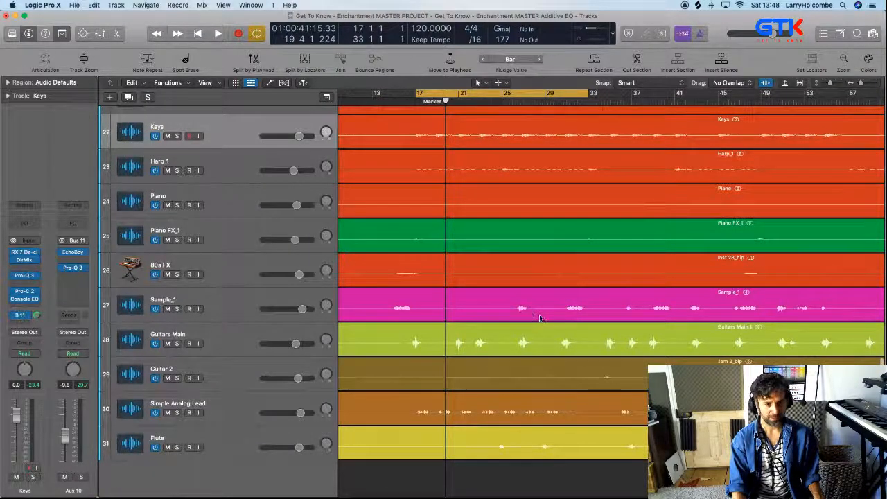
drag(510, 89, 577, 90)
drag(484, 266, 571, 371)
click(177, 222)
click(177, 316)
key(space)
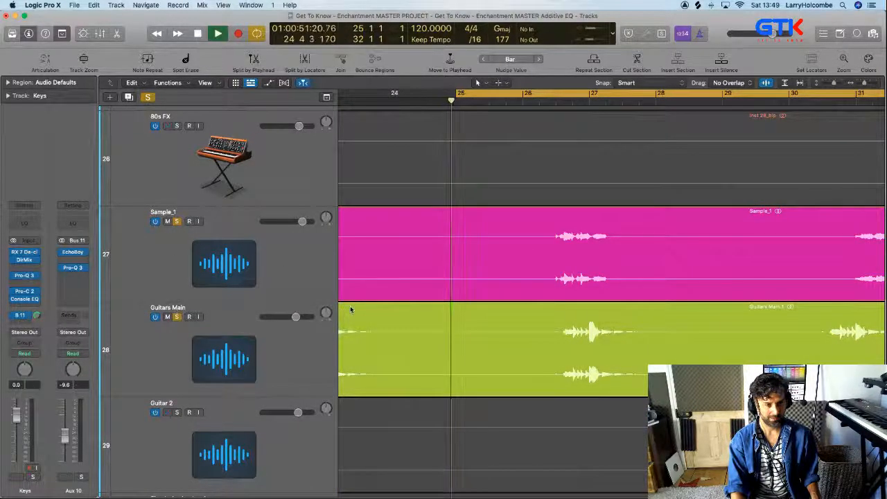
Narrow the cycle to bar 26 beat 3 through bar 29 and listen to the overlapping Sample_1 and Guitars Main phrases
click(458, 94)
drag(449, 94, 667, 108)
key(space)
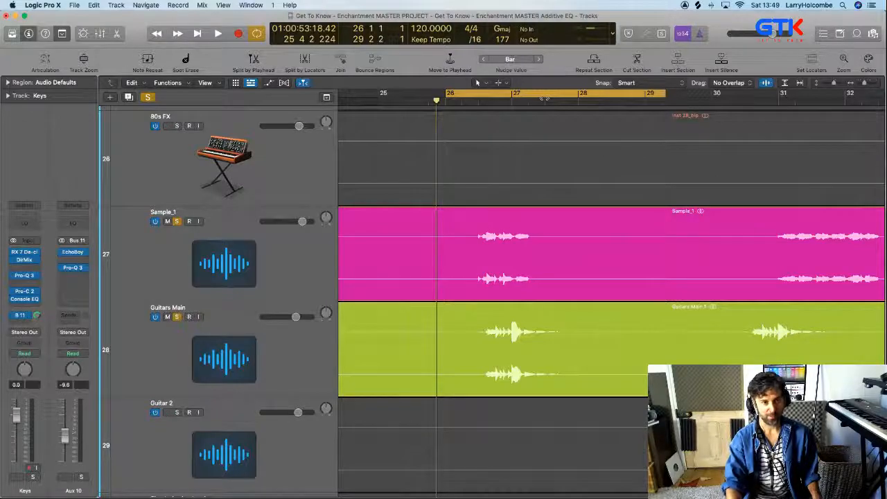
click(485, 97)
drag(457, 97, 644, 98)
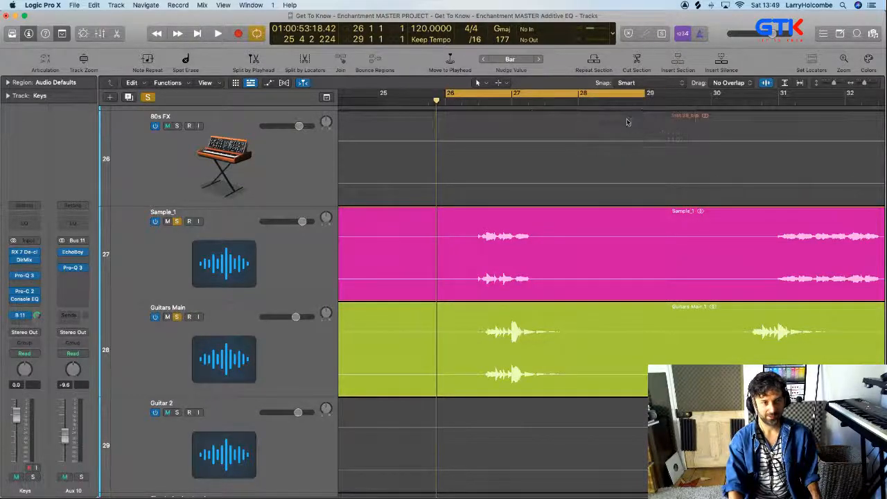
drag(446, 95, 478, 96)
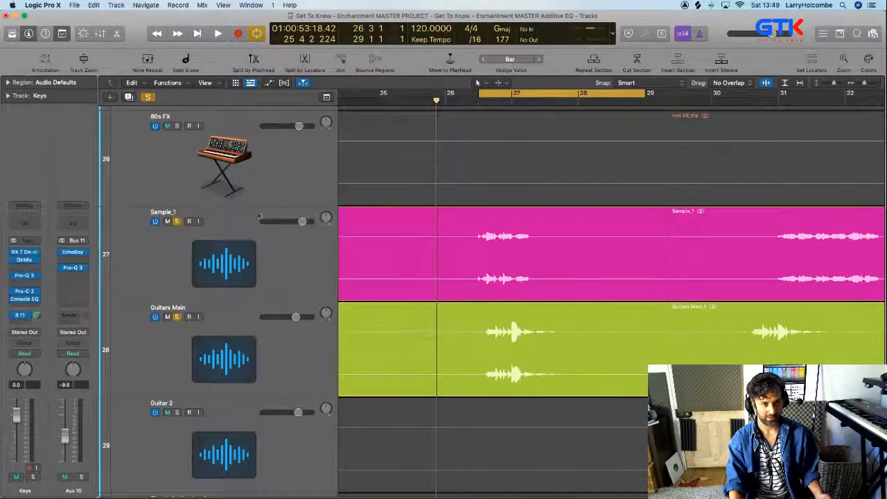
key(space)
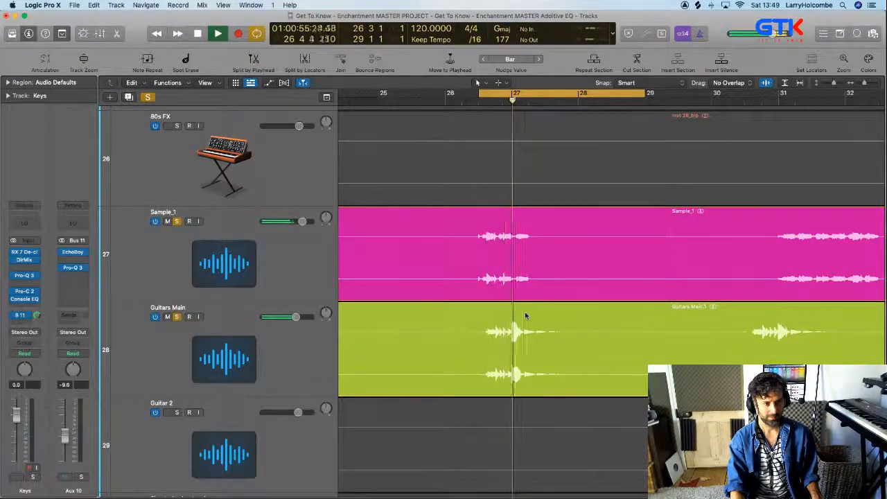
key(space)
Cut the Guitars Main phrase around bar 27 into its own muted region, and play the loop with the solos off
drag(463, 343, 604, 346)
key(super+t)
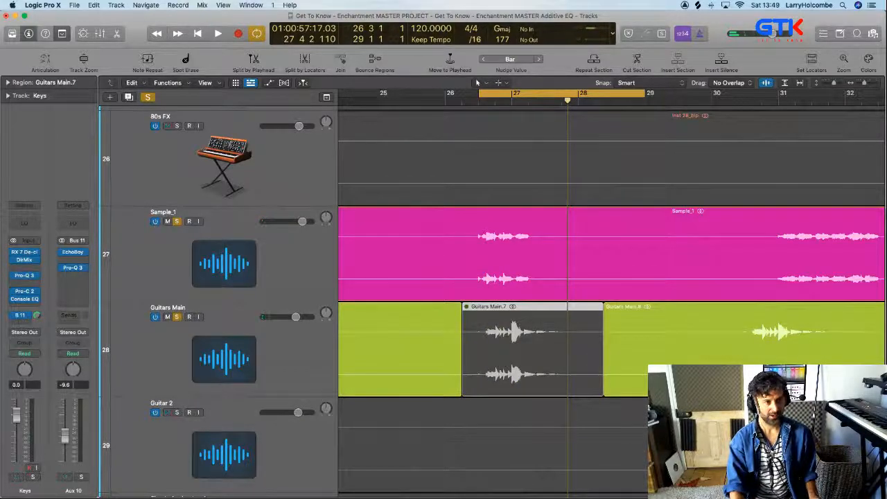
alt+click(180, 222)
key(space)
scroll(302, 278, down, 3)
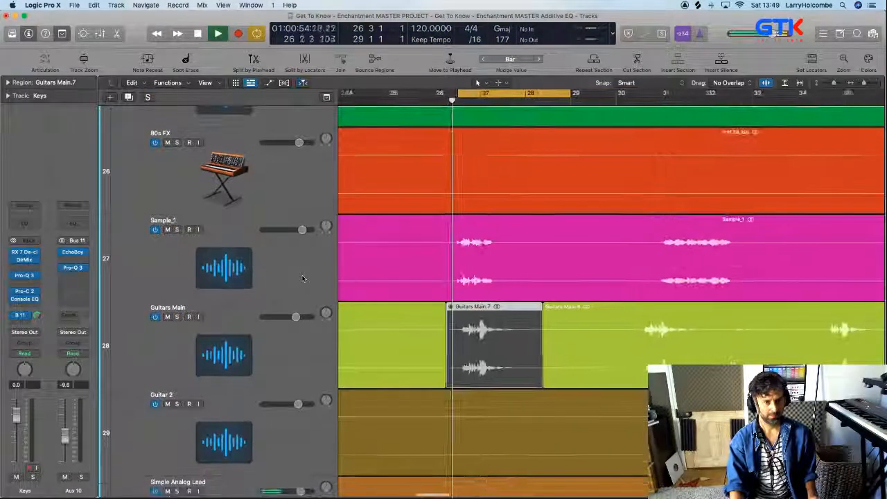
scroll(303, 278, down, 6)
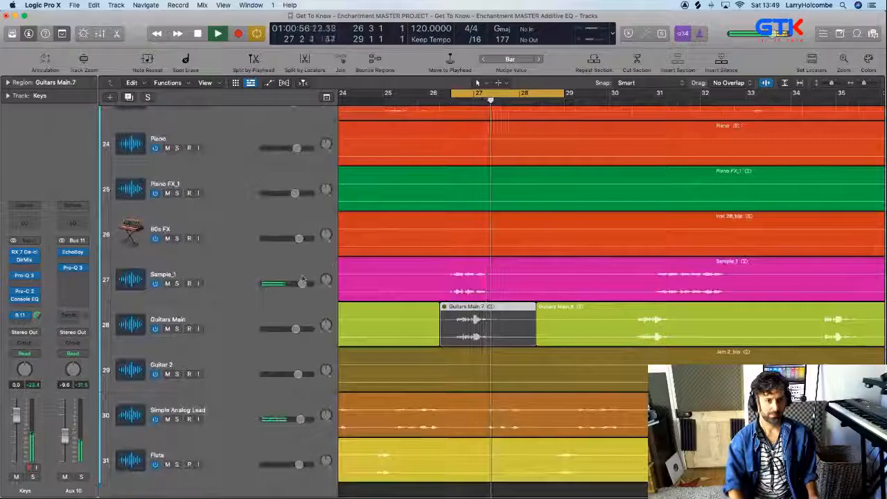
scroll(347, 256, down, 3)
key(space)
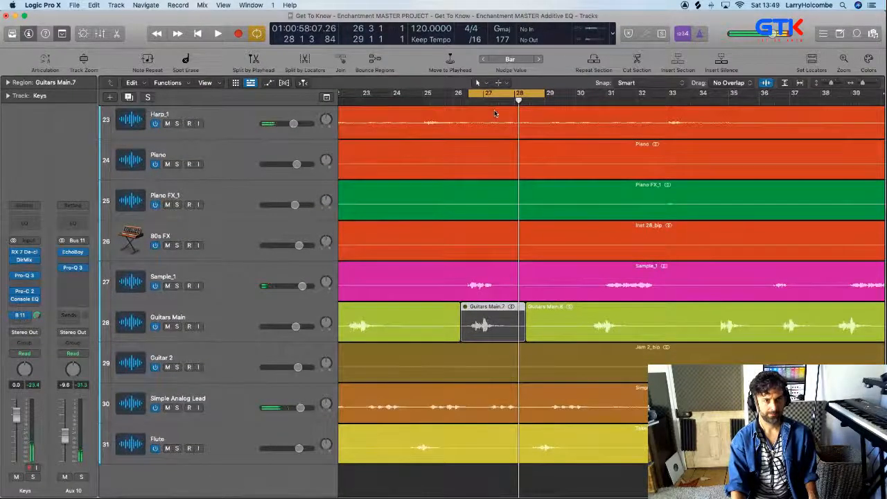
Turn off the cycle and play from bar 24 with the bar 27 Guitars Main region unmuted and Sample_1 temporarily muted
click(483, 96)
click(398, 96)
key(space)
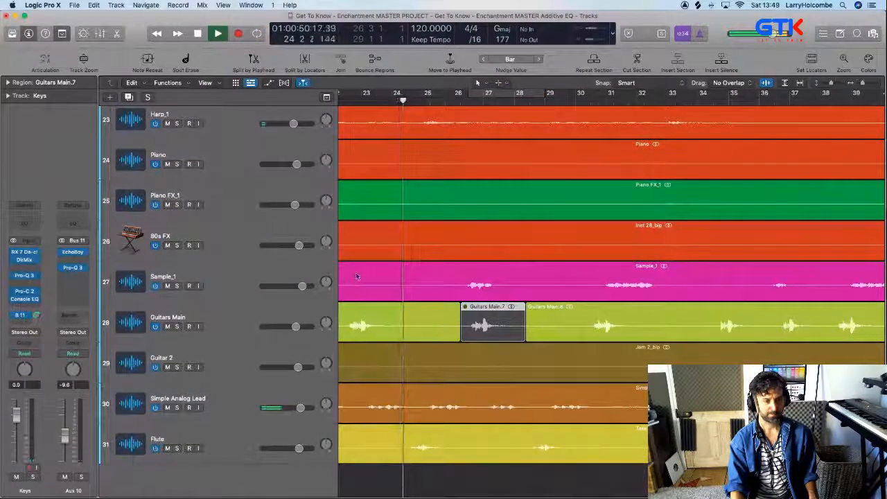
click(167, 286)
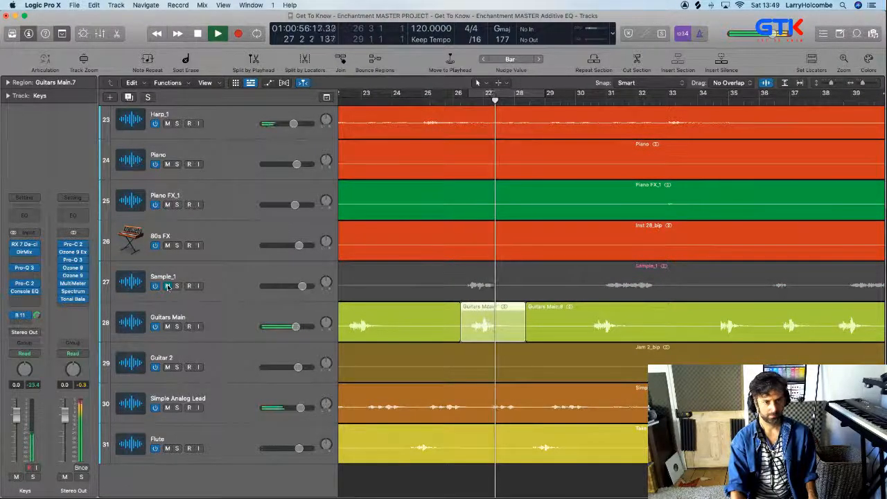
click(167, 286)
key(space)
Cut the Sample_1 phrase around bar 27 into its own region and mute it
drag(446, 285, 523, 286)
key(ctrl+m)
scroll(516, 283, down, 5)
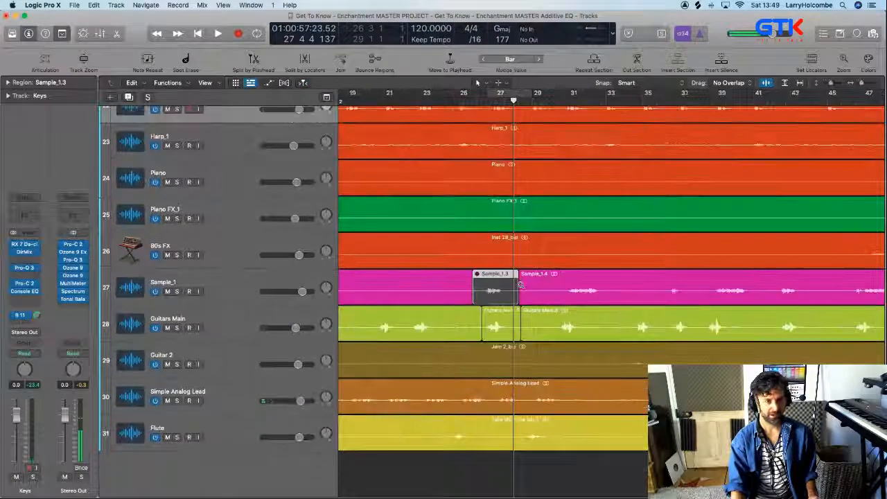
scroll(510, 276, down, 2)
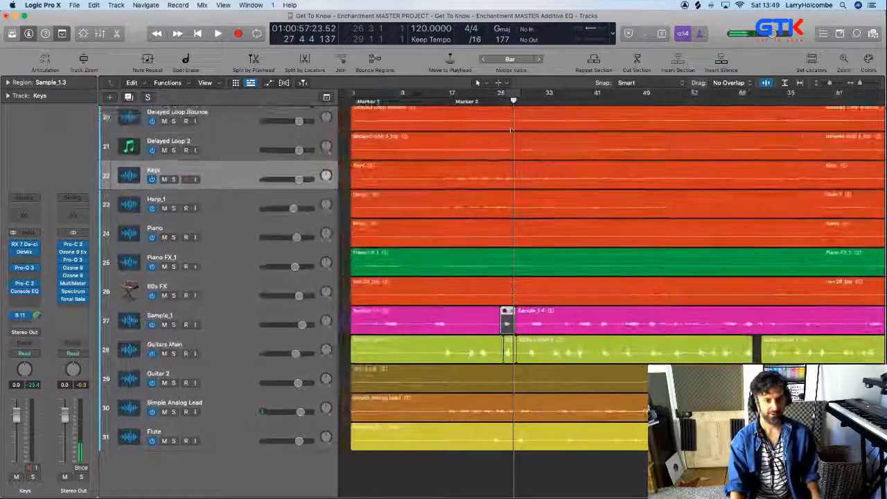
Play from around bar 34, and cut and mute the Guitars Main section between bars 42 and 44
click(552, 100)
key(space)
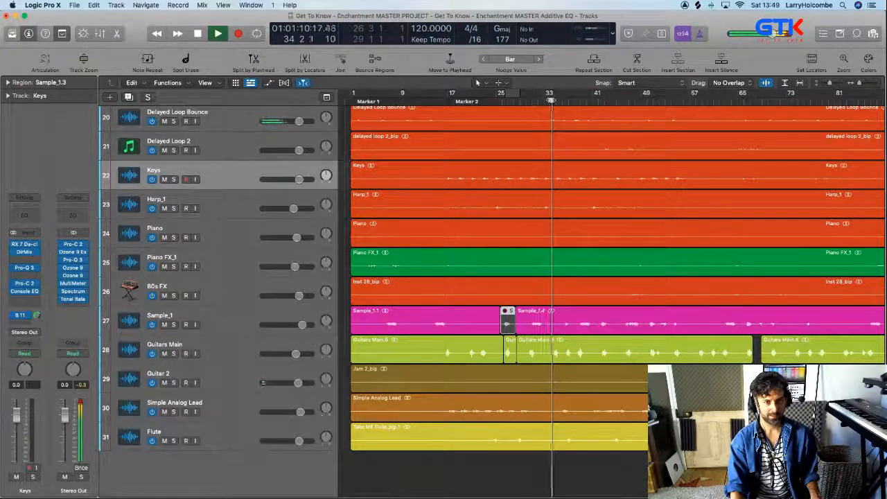
scroll(574, 300, up, 5)
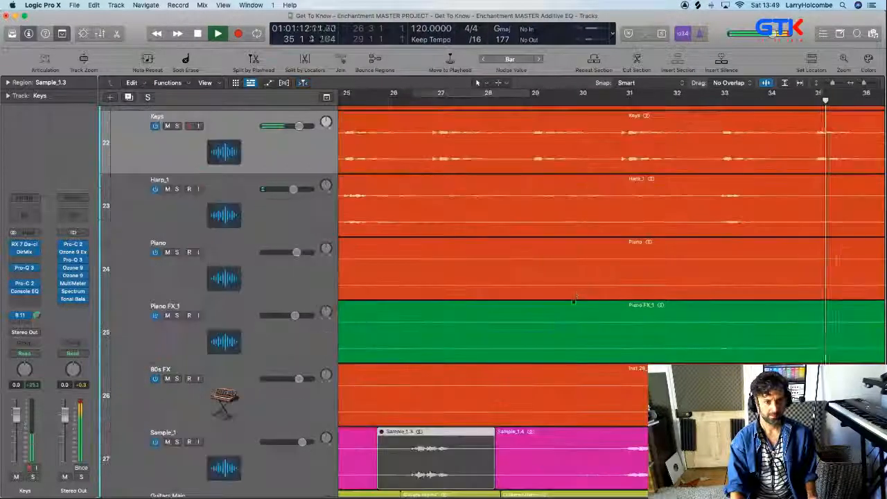
scroll(574, 299, down, 4)
scroll(601, 276, right, 3)
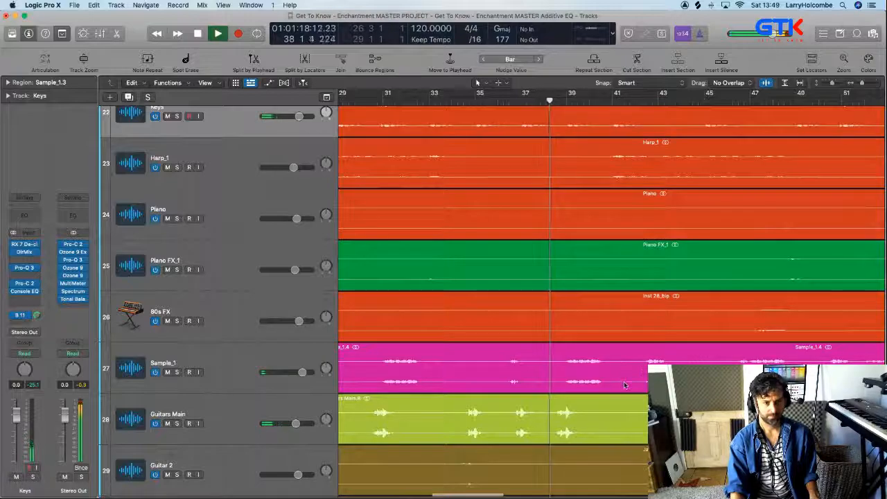
drag(639, 414, 686, 414)
key(ctrl+m)
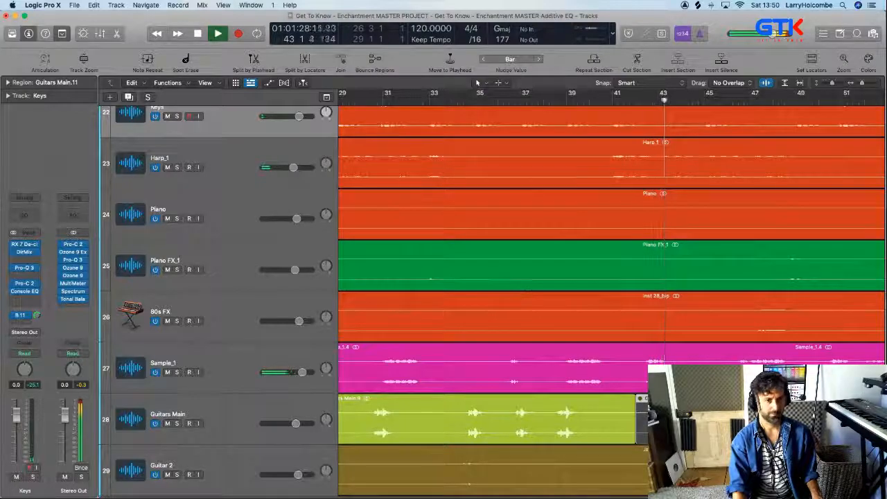
Cut the short Sample_1 phrase just before bar 47 into its own region and mute it
scroll(527, 288, right, 2)
scroll(548, 291, down, 2)
drag(629, 324, 734, 424)
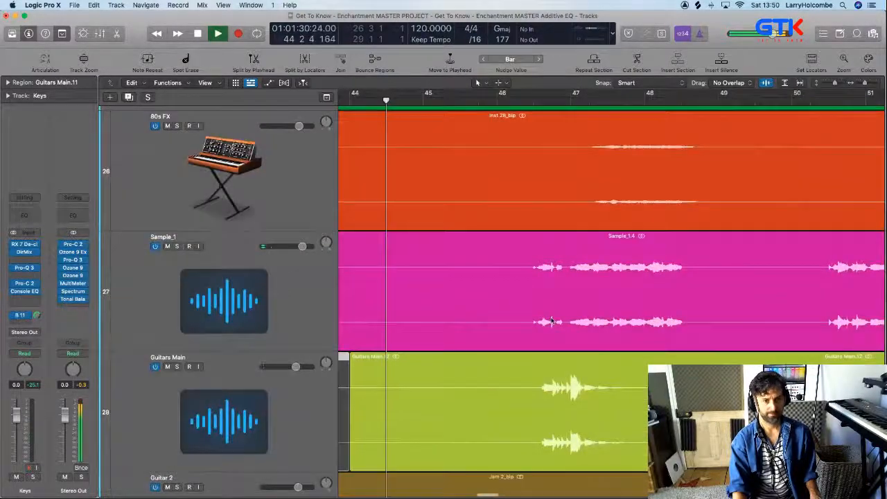
super+click(514, 290)
drag(515, 289, 569, 300)
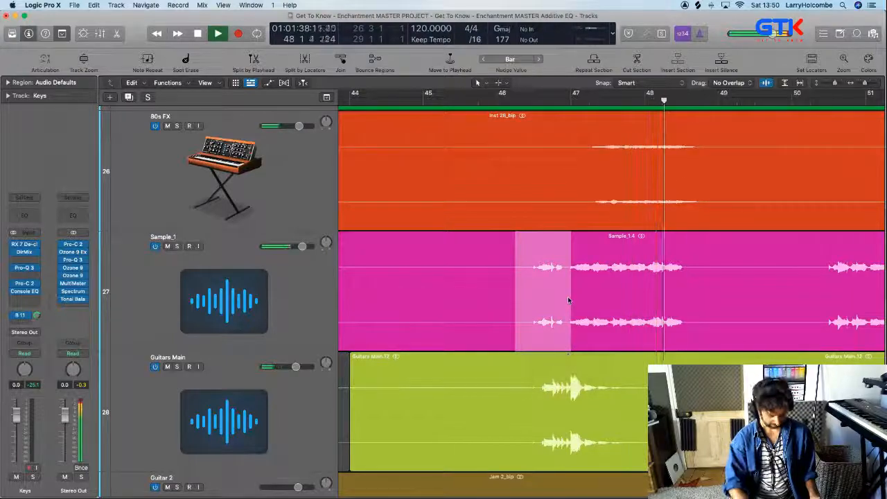
key(ctrl+m)
Cut the Guitars Main part from bar 47 to just past bar 48 into its own region and mute it
ctrl+alt+drag(479, 338, 685, 470)
key(space)
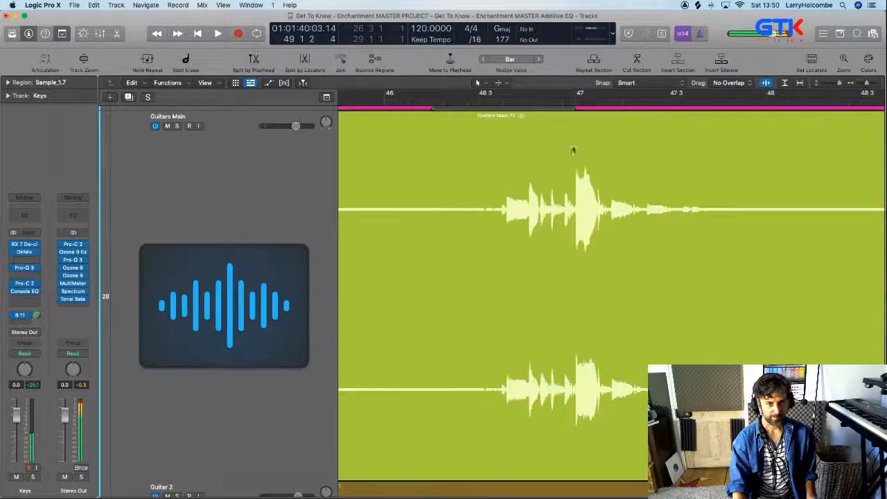
drag(576, 127, 777, 174)
key(ctrl+m)
Cycle bar 46 to bar 48 beat 2, play the loop, and delete the muted Guitars Main region starting at bar 47
scroll(781, 172, up, 5)
drag(379, 96, 844, 113)
key(space)
scroll(843, 113, down, 4)
key(super+Up)
key(super+Up)
key(super+Up)
key(super+Up)
key(super+Up)
key(super+Up)
key(super+Up)
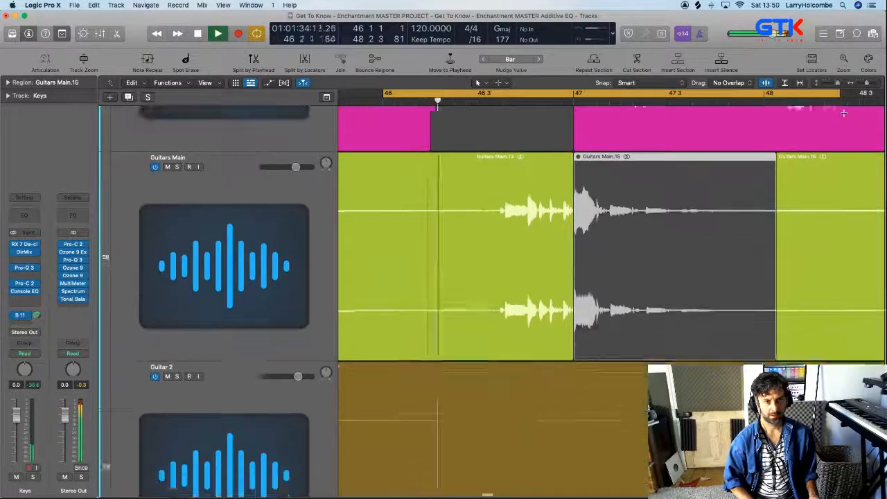
scroll(725, 198, up, 4)
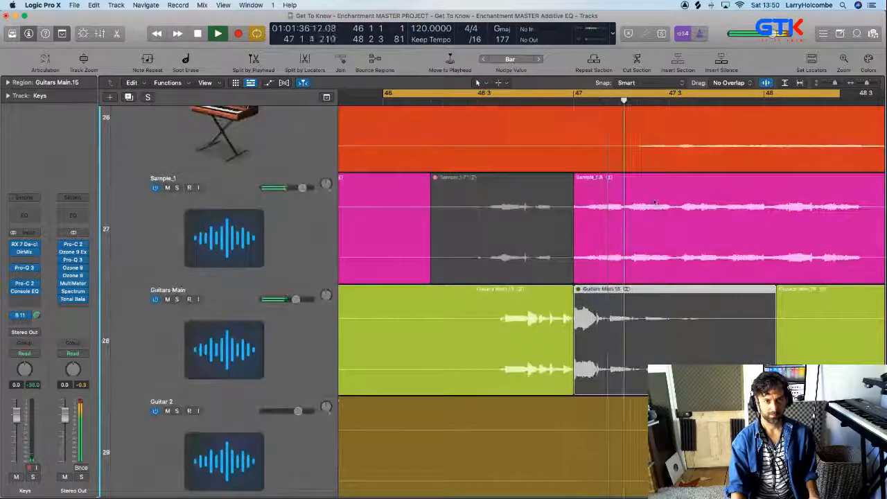
key(space)
key(Delete)
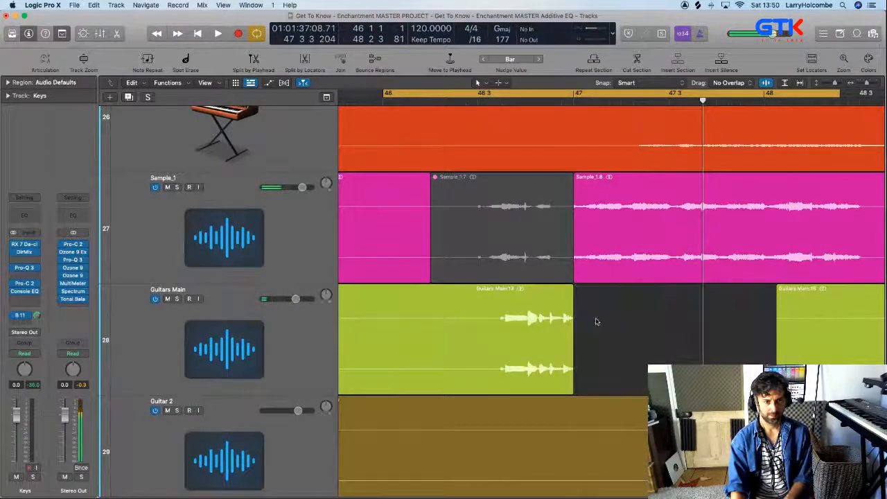
Adjust the end edge of the Guitars Main region that stops at bar 47
drag(553, 300, 670, 335)
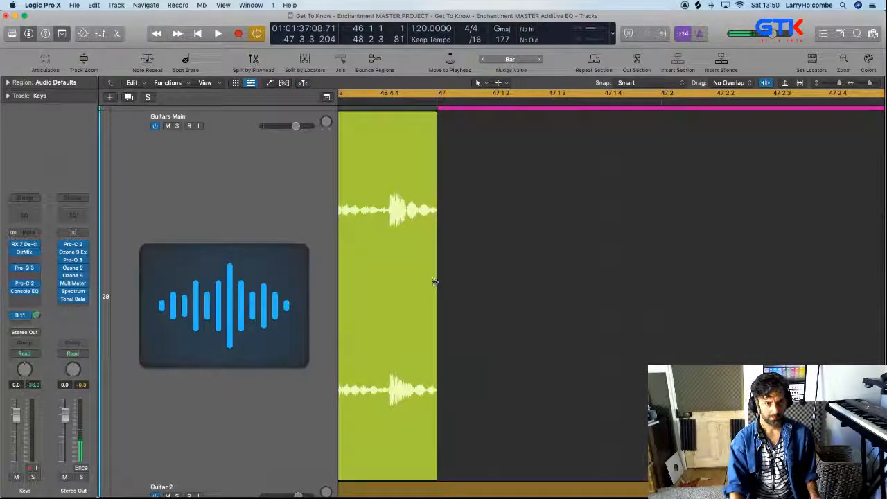
drag(435, 282, 457, 285)
scroll(466, 282, down, 4)
scroll(472, 283, up, 5)
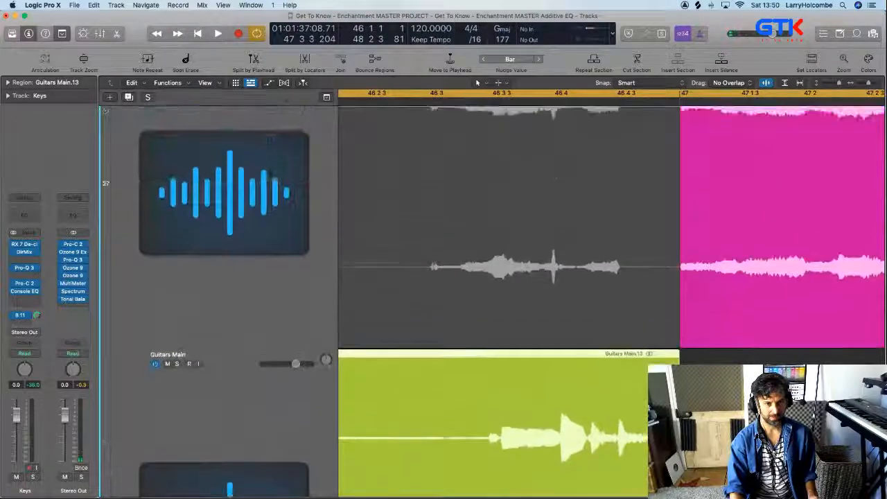
Give the Sample_1 region starting at bar 47 a Fade In of 16 in its region parameters
scroll(689, 242, up, 5)
click(703, 220)
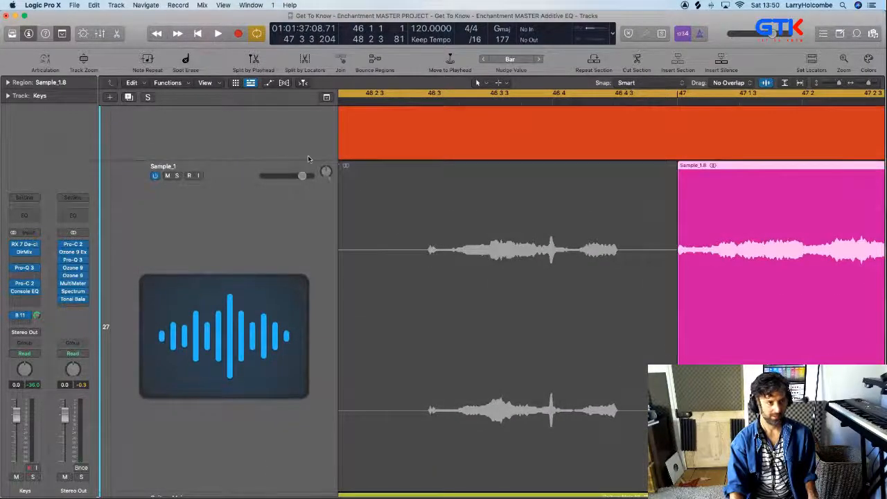
click(8, 83)
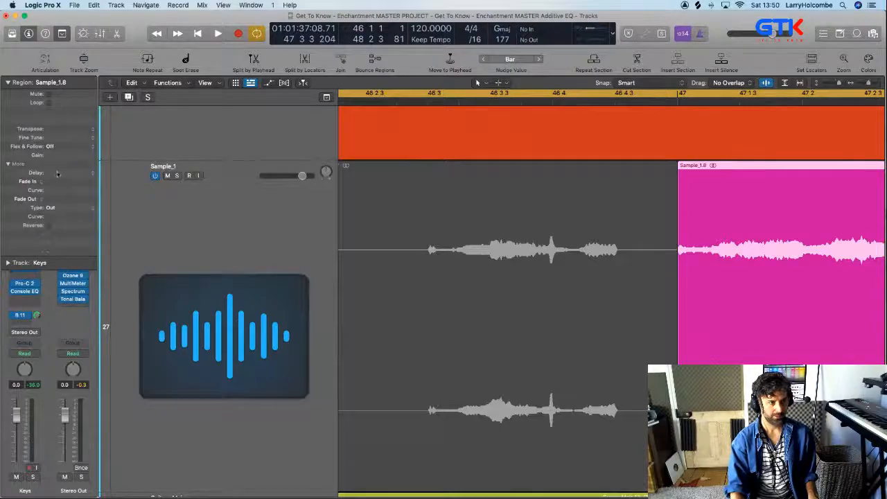
scroll(493, 244, down, 10)
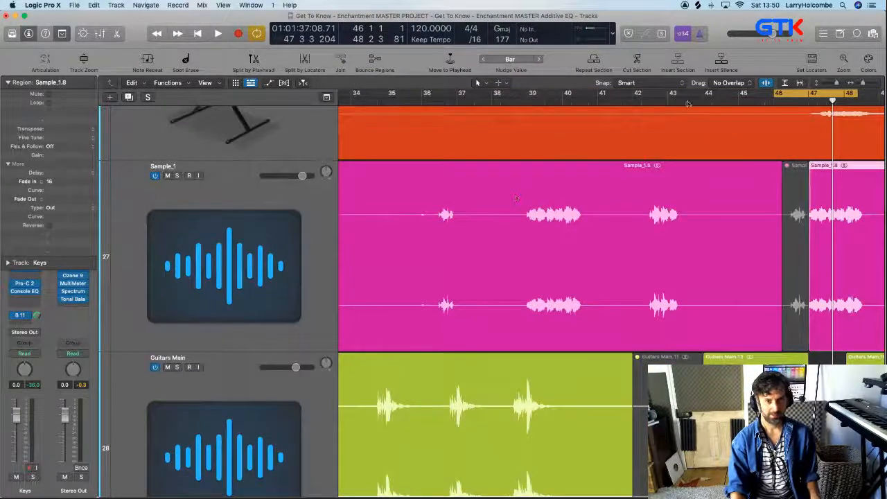
Turn off the cycle and play the arrangement onward in the section after bar 48
click(787, 92)
scroll(605, 138, right, 10)
scroll(606, 139, down, 3)
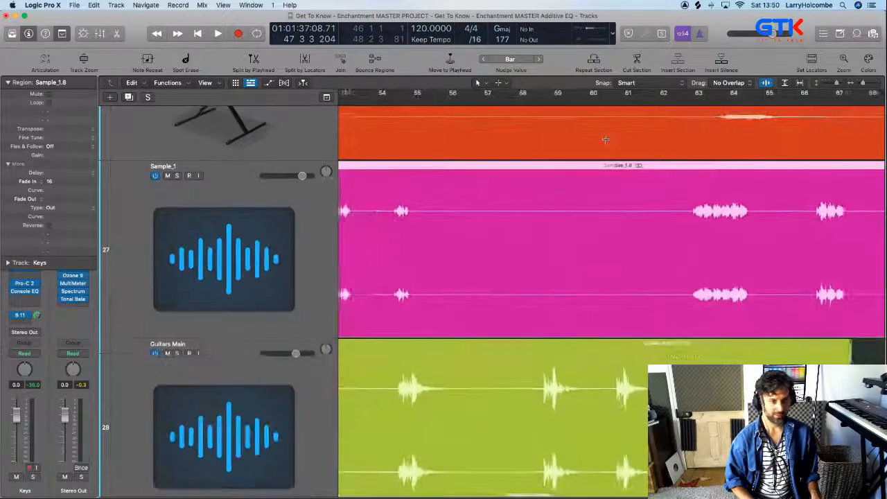
scroll(513, 122, left, 4)
click(423, 101)
key(space)
Cut the Guitars Main phrase from about bar 50 beat 2 to bar 51 beat 3 into its own region and mute it
drag(407, 168, 648, 440)
key(super+Up)
key(super+Up)
key(super+Up)
key(super+Up)
key(super+Up)
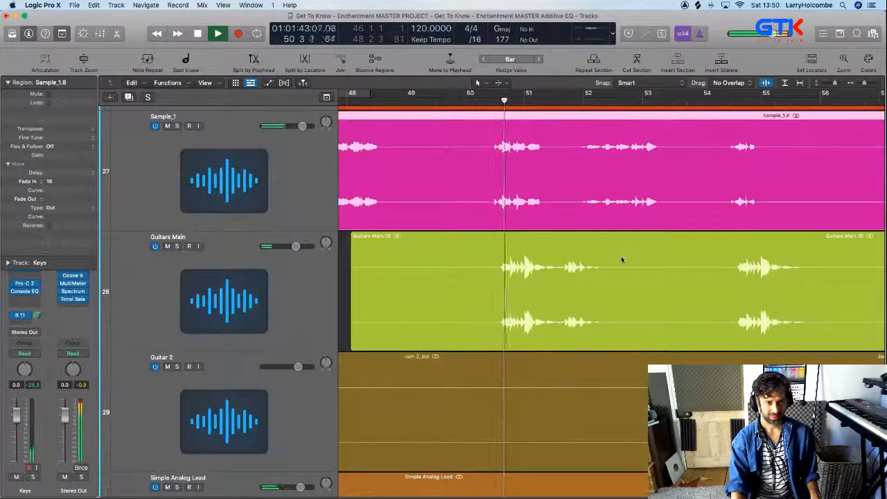
drag(488, 266, 561, 297)
click(563, 296)
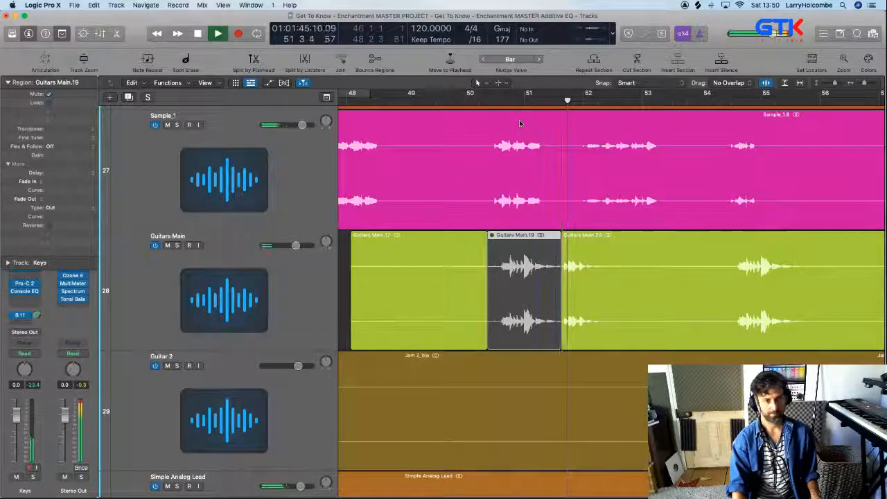
Delete the Guitars Main part clashing with the Sample_1 phrase, from just before bar 54 beat 3 to just before bar 55
scroll(660, 166, right, 3)
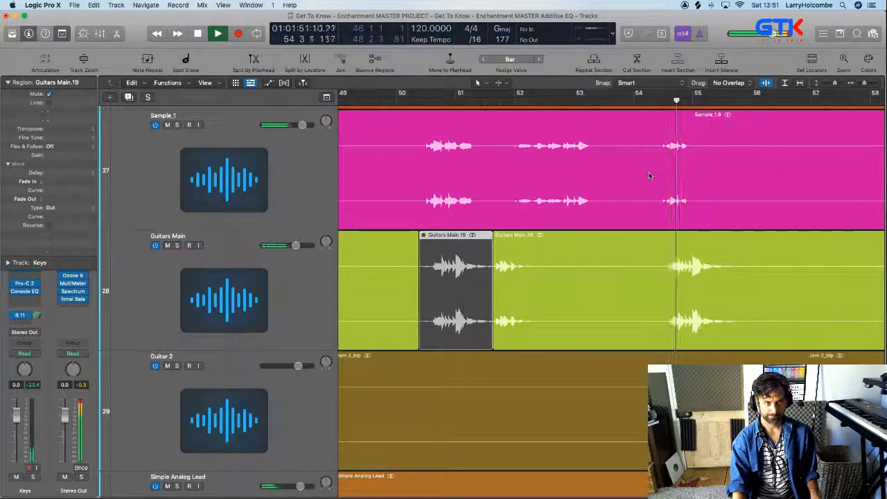
drag(626, 179, 746, 312)
drag(571, 371, 641, 378)
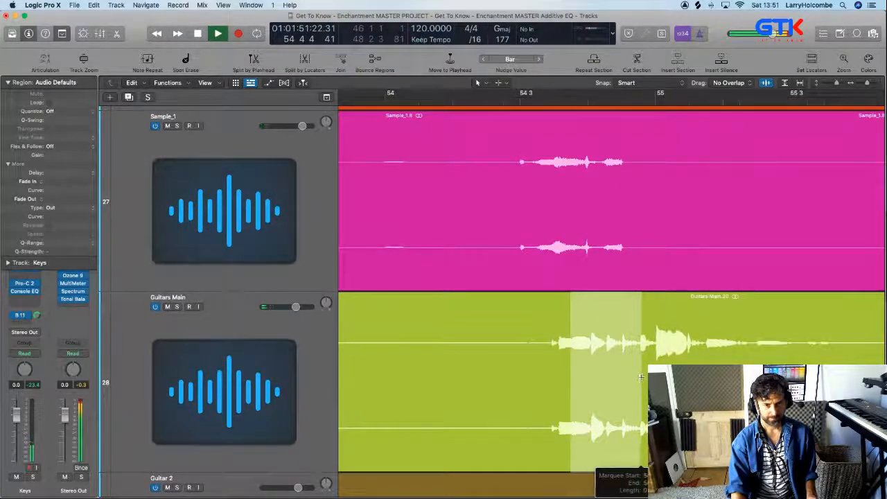
key(Delete)
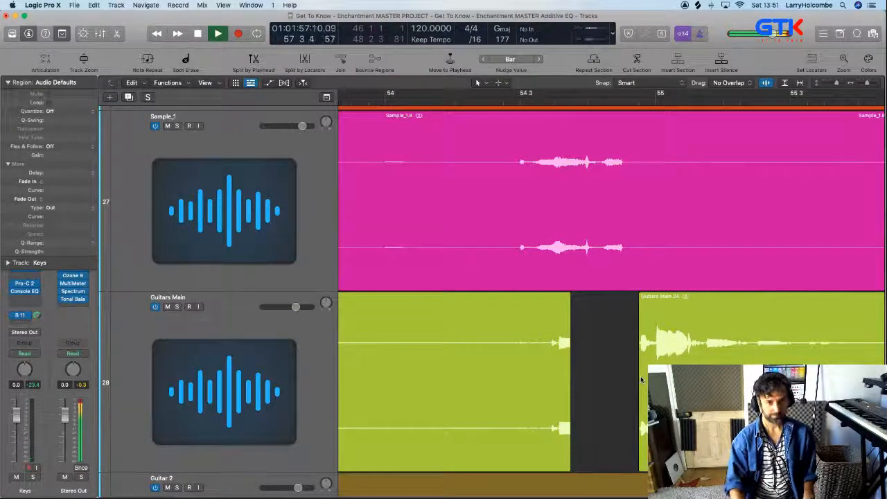
scroll(641, 380, left, 2)
drag(546, 358, 635, 356)
key(Delete)
Extend the start of the Guitars Main region near bar 55 back to the Sample_1 phrase's end and give it a Fade In of 6
click(506, 103)
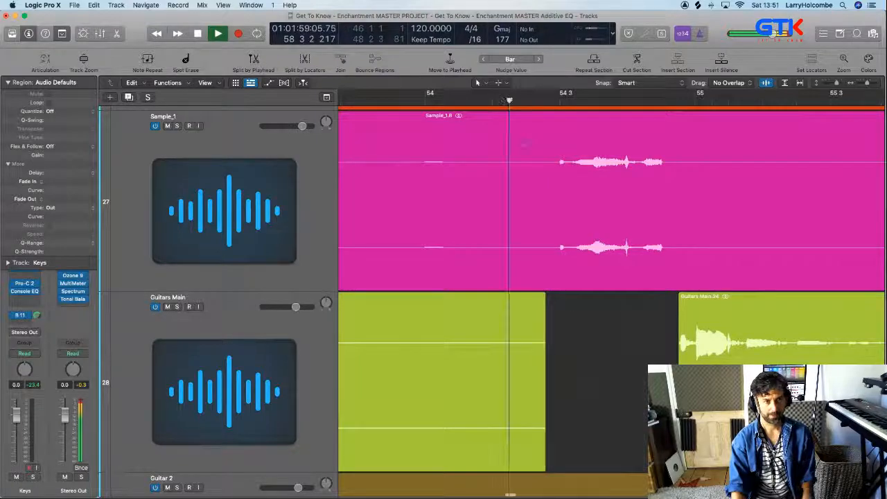
scroll(545, 178, down, 3)
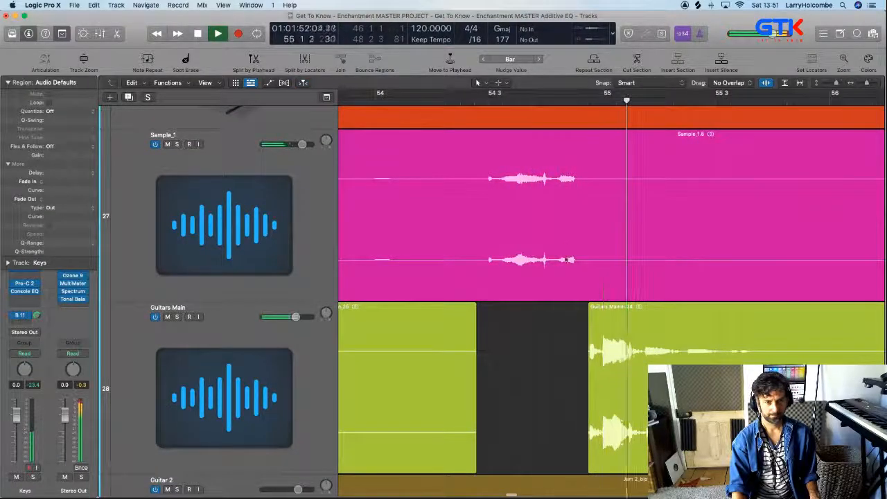
drag(591, 447, 574, 445)
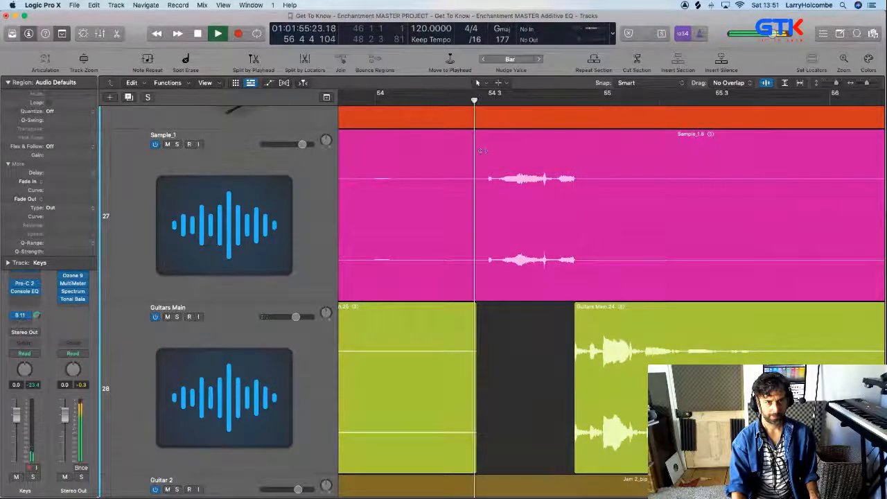
scroll(568, 343, up, 5)
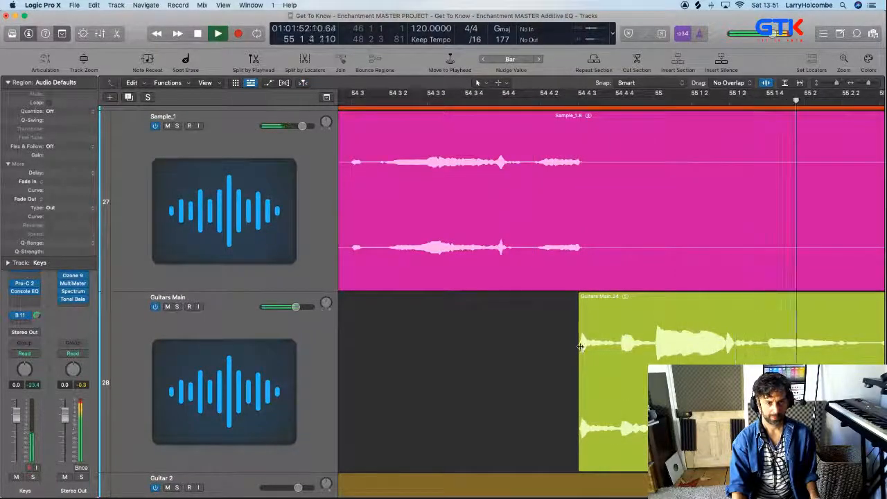
drag(565, 336, 631, 399)
drag(457, 332, 438, 332)
ctrl+alt+click(486, 352)
Cycle bar 66 to bar 70 and play the loop where Sample_1 and Guitars Main overlap
scroll(485, 352, down, 8)
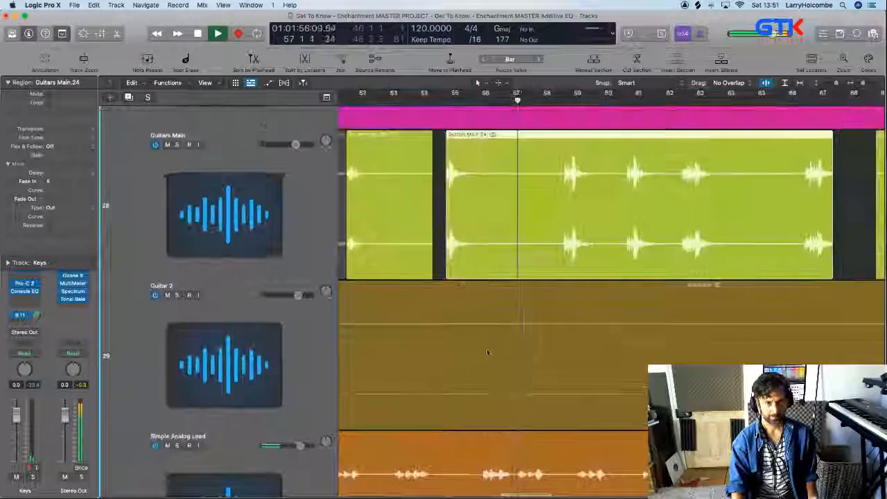
scroll(487, 352, up, 4)
scroll(486, 352, down, 1)
scroll(488, 351, right, 3)
scroll(489, 350, down, 1)
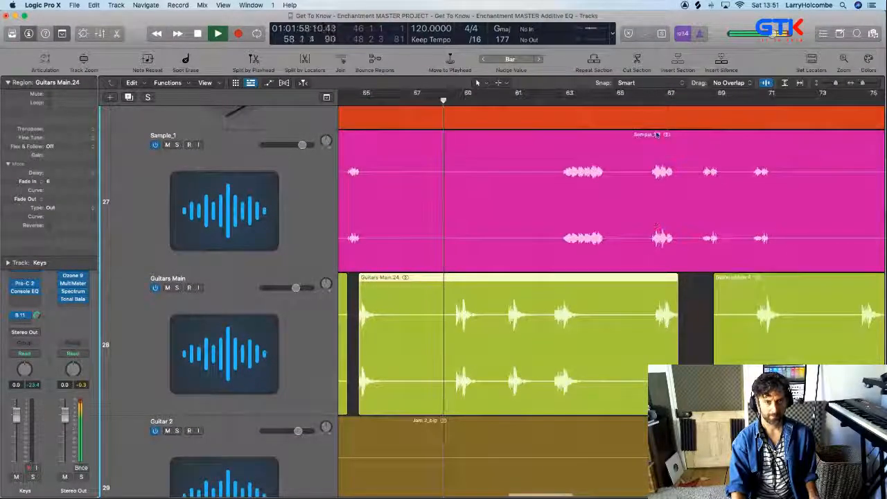
drag(644, 93, 739, 93)
key(space)
key(space)
Delete the Guitars Main part from about bar 66 beat 3 to 66 4 3, under the Sample_1 phrase
mouse_move(582, 148)
mouse_down()
mouse_move(617, 228)
mouse_move(765, 412)
mouse_up()
key(super+Up)
key(super+Up)
key(super+Up)
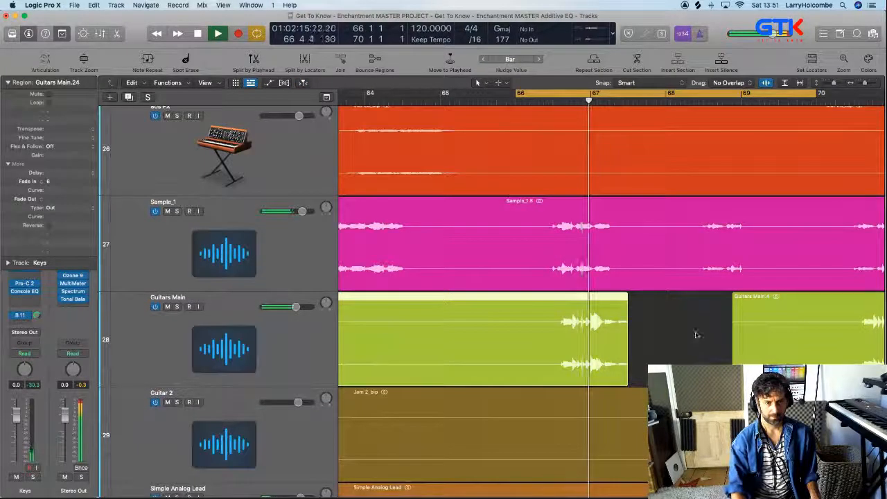
drag(519, 244, 680, 429)
drag(471, 298, 549, 305)
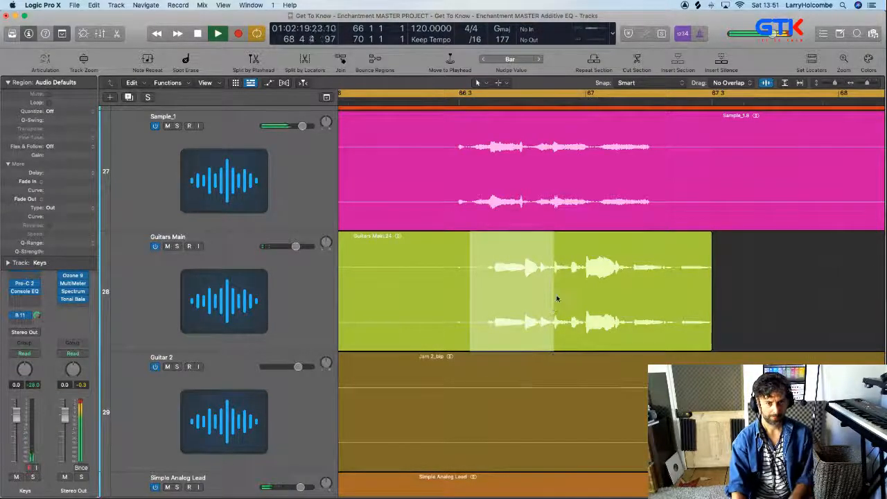
key(Delete)
Give the short Guitars Main region around bar 67 a Fade In of 6 and a Fade Out of 151
drag(531, 274, 593, 317)
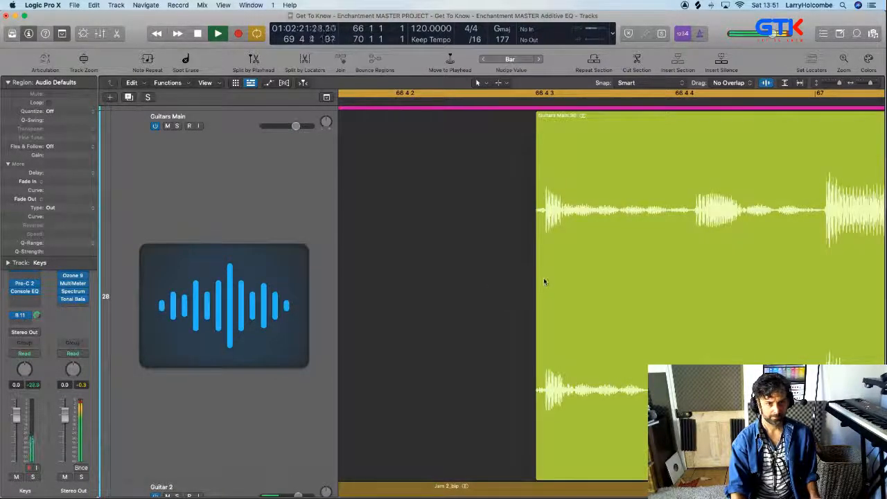
drag(544, 281, 524, 285)
ctrl+alt+click(524, 285)
click(627, 244)
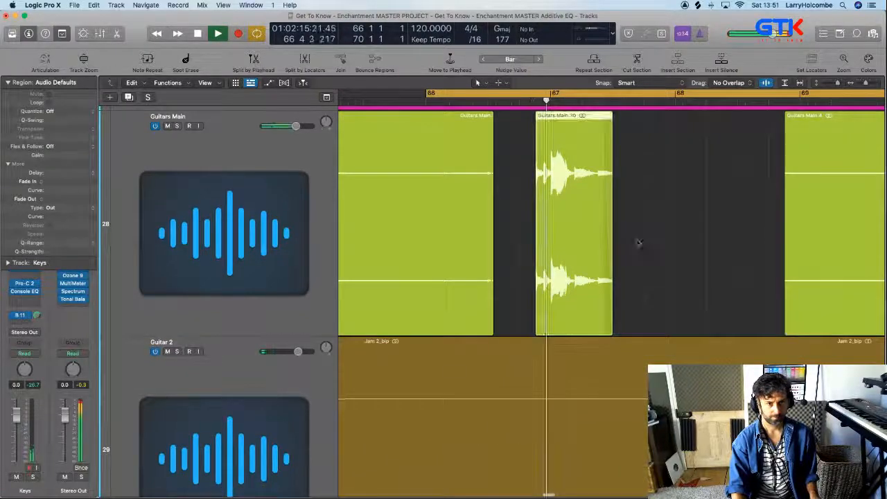
ctrl+alt+click(654, 252)
ctrl+alt+click(654, 254)
scroll(654, 254, up, 5)
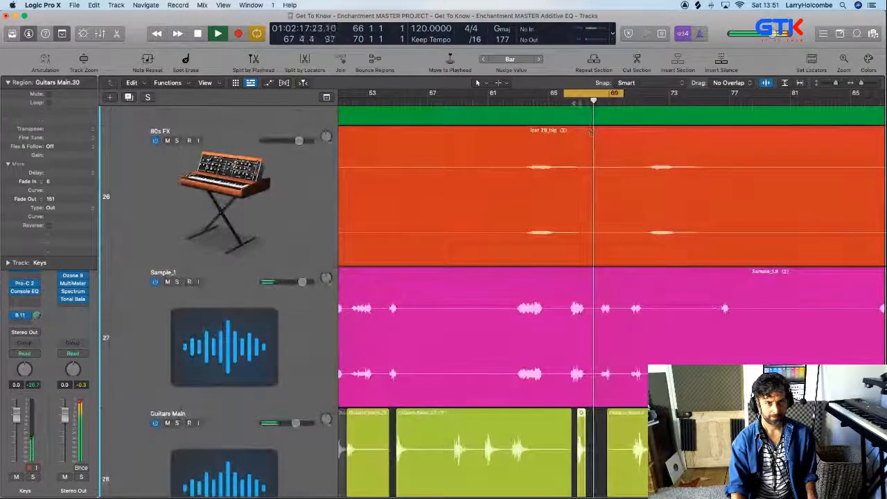
Turn off the cycle and delete the Sample_1 phrase from about bar 70 beat 2 to bar 71 beat 3
key(c)
key(super+Up)
key(super+Up)
key(super+Up)
key(super+Up)
key(super+Up)
key(super+Up)
key(super+Up)
key(super+Up)
key(super+Up)
key(super+Up)
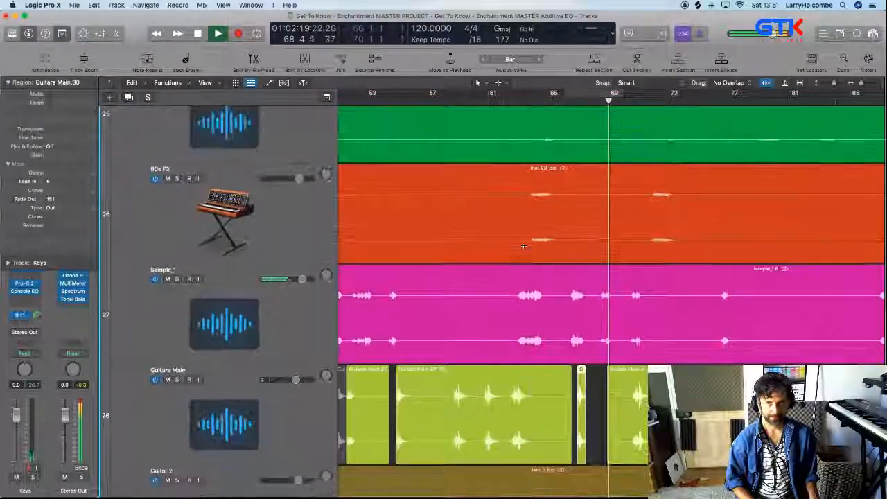
key(super+Up)
key(super+Up)
key(super+Up)
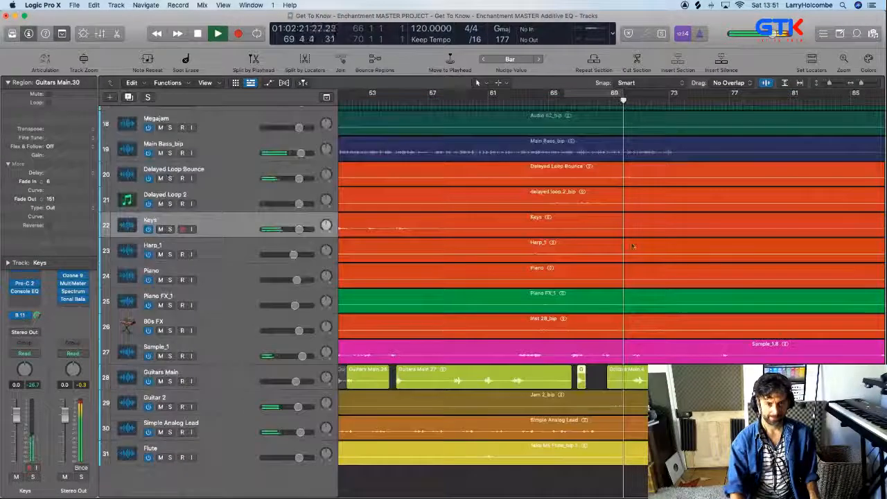
ctrl+alt+drag(629, 367, 692, 388)
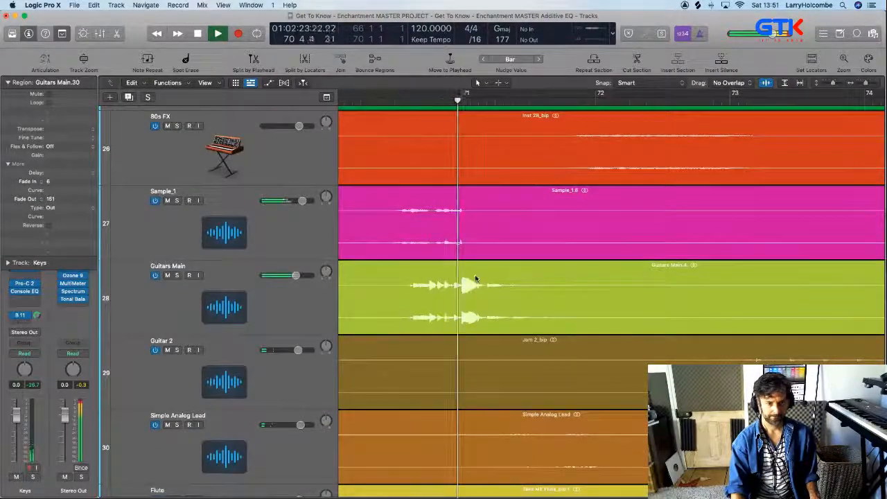
scroll(481, 275, left, 2)
drag(420, 221, 577, 244)
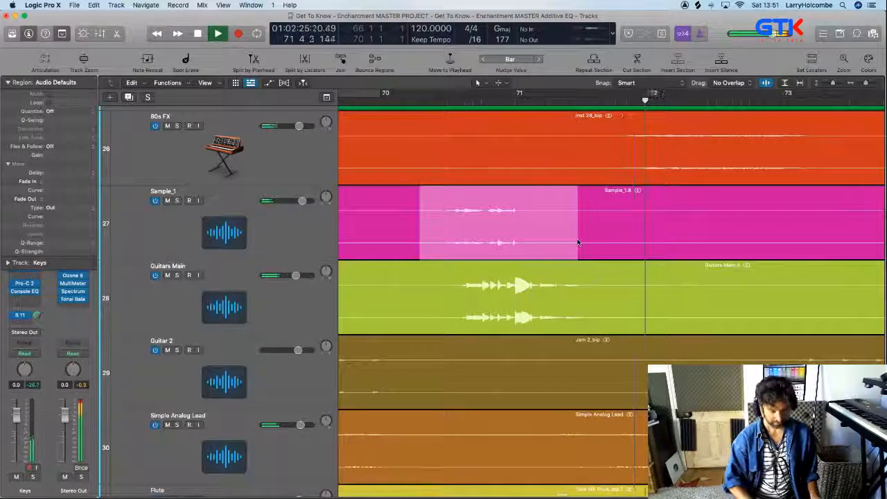
key(BackSpace)
Stop playback and examine the rest of the Sample_1 and Guitars Main tracks for further overlapping phrases
scroll(577, 241, up, 2)
scroll(603, 241, down, 5)
scroll(603, 243, right, 5)
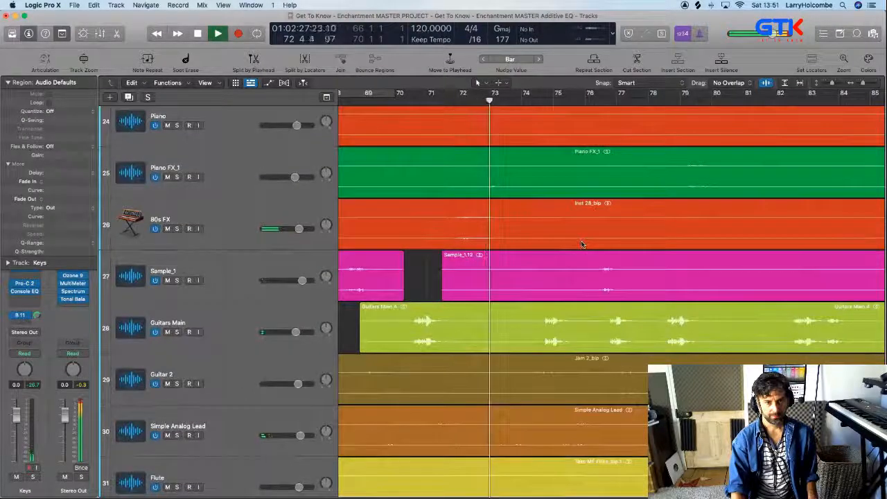
key(space)
scroll(583, 243, right, 12)
scroll(570, 241, down, 4)
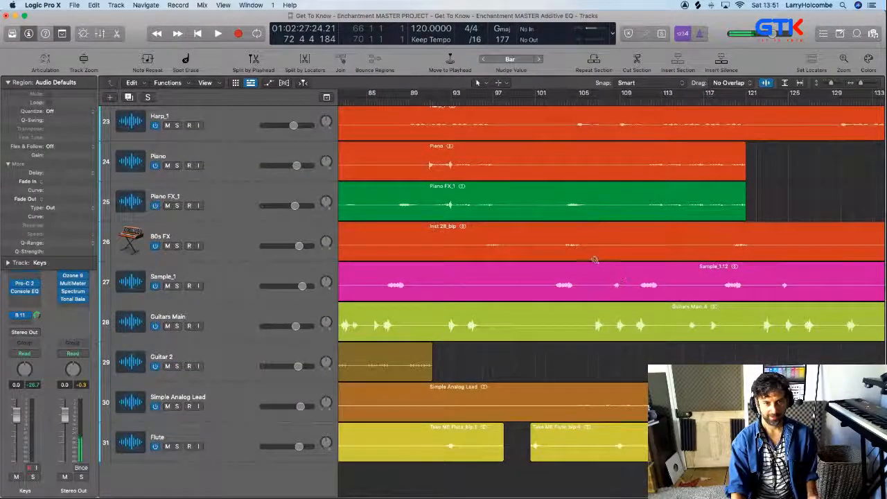
scroll(648, 260, right, 5)
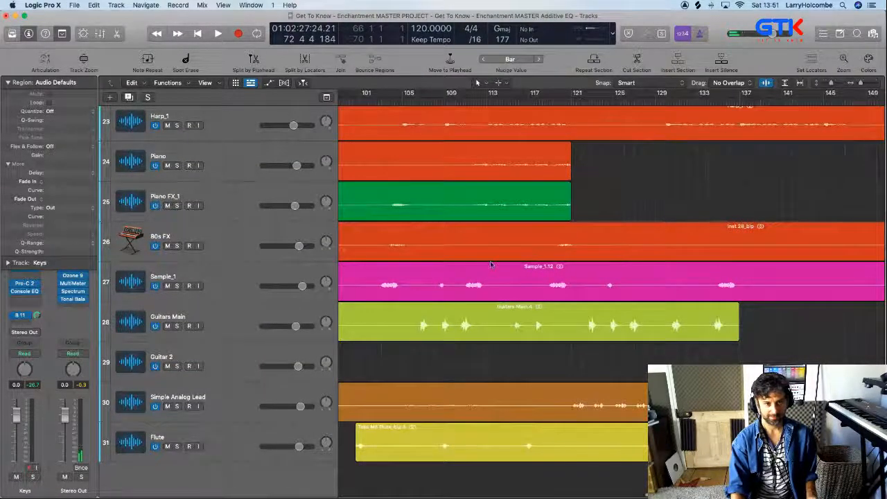
drag(406, 252, 491, 323)
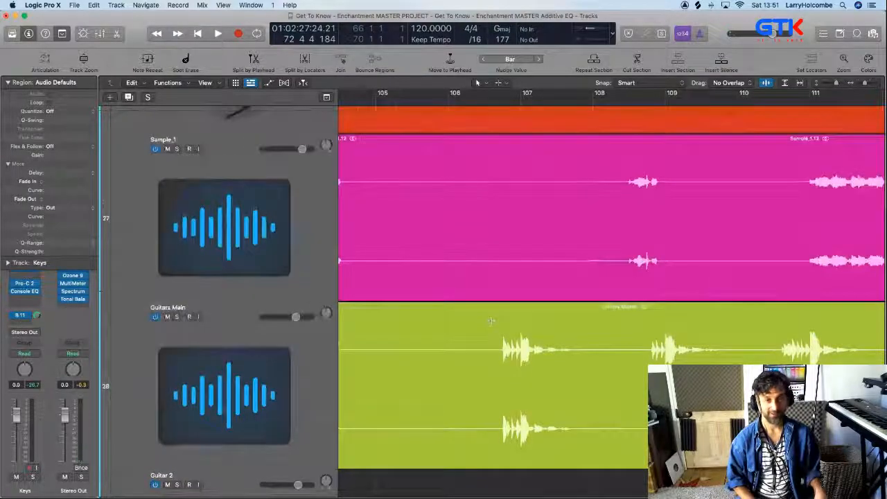
scroll(490, 321, down, 5)
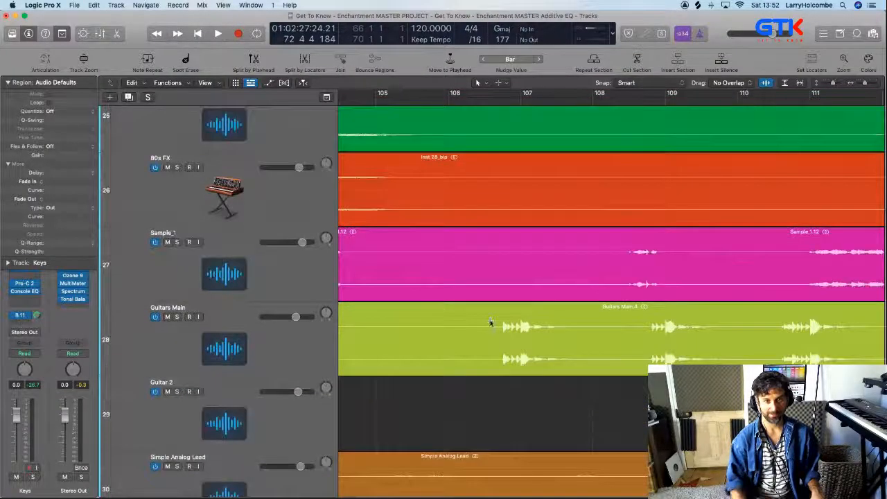
scroll(539, 375, down, 8)
scroll(543, 377, down, 1)
Play the arrangement from bar 18 and review the cut and muted Sample_1 and Guitars Main regions up to about bar 79
key(z)
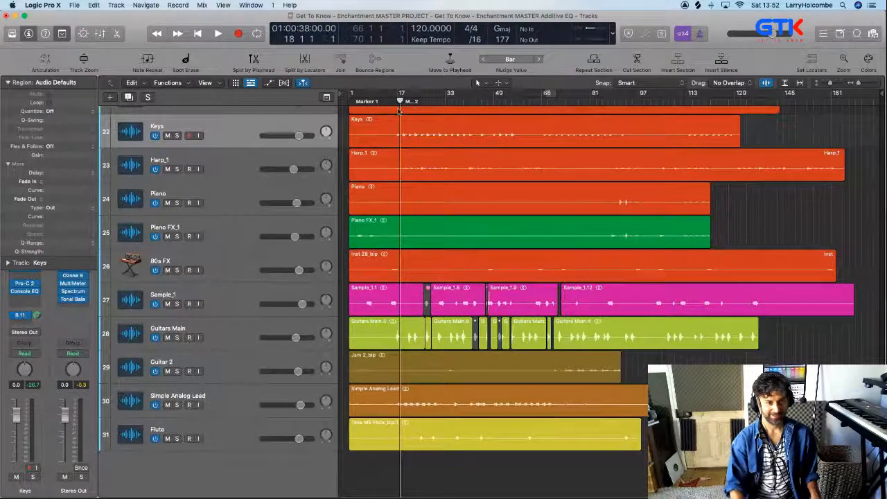
key(super+Up)
key(super+Up)
key(space)
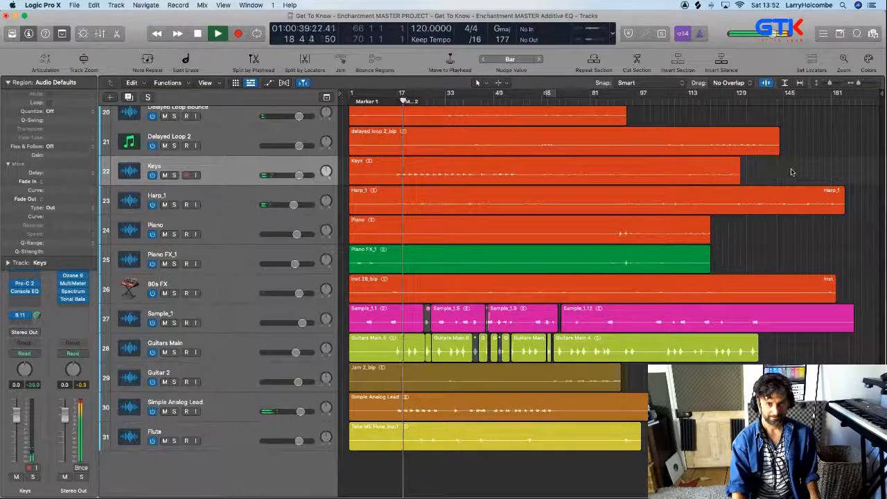
drag(415, 278, 513, 451)
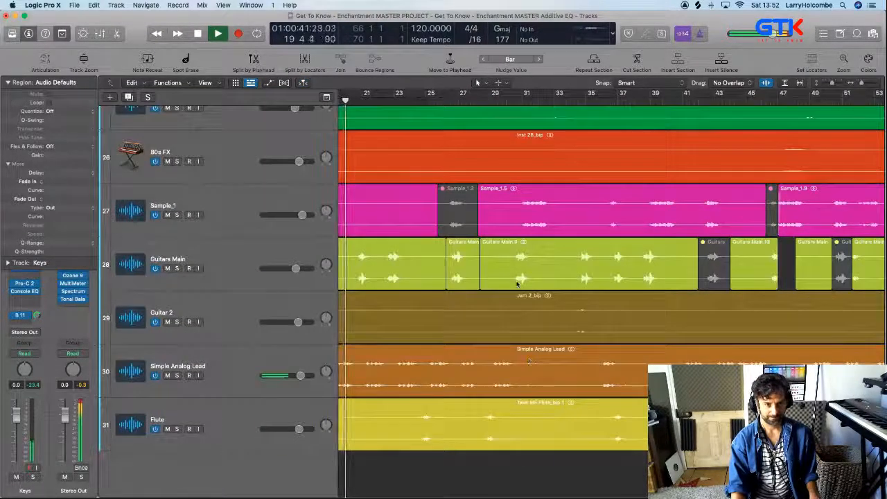
drag(418, 193, 598, 335)
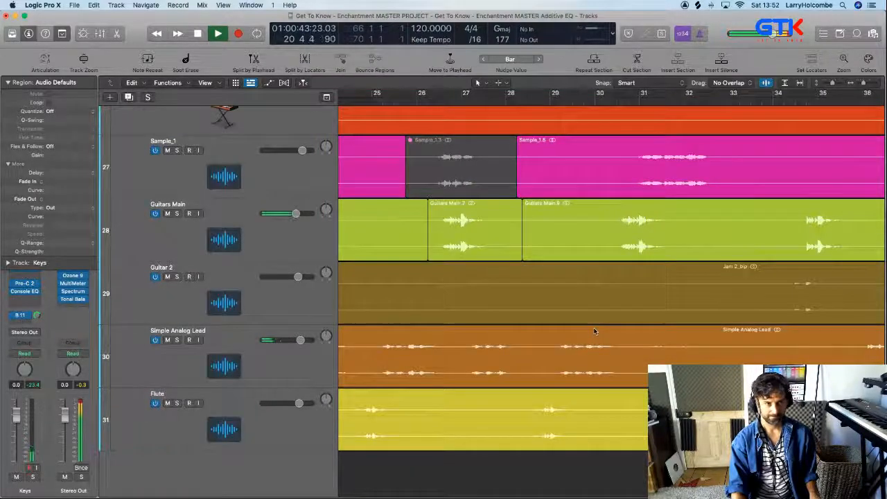
scroll(610, 333, right, 10)
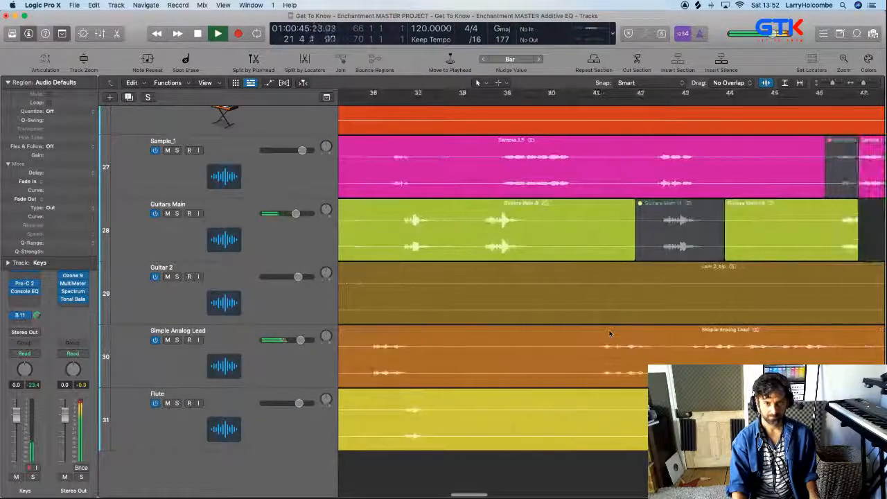
scroll(610, 333, right, 10)
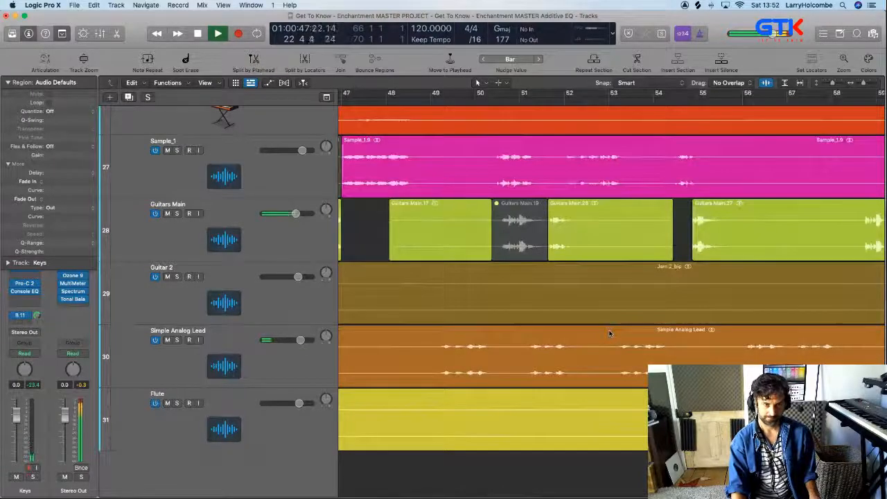
scroll(610, 334, right, 15)
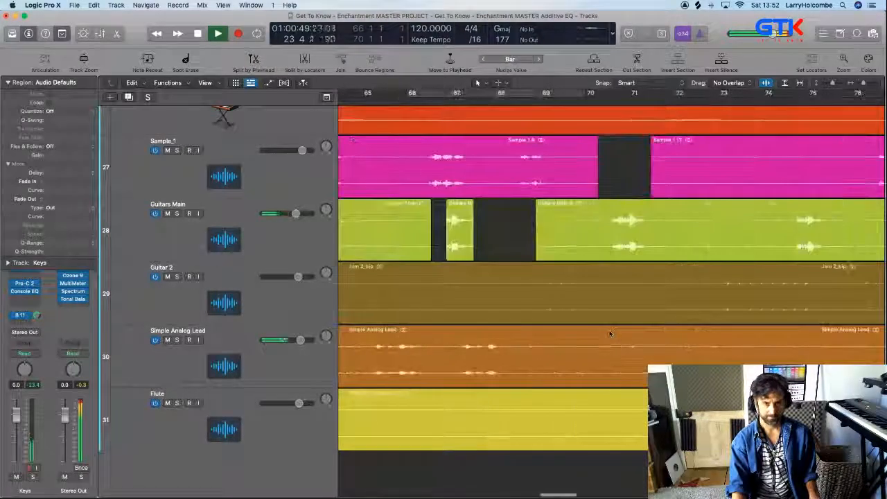
scroll(611, 333, left, 8)
scroll(610, 333, down, 2)
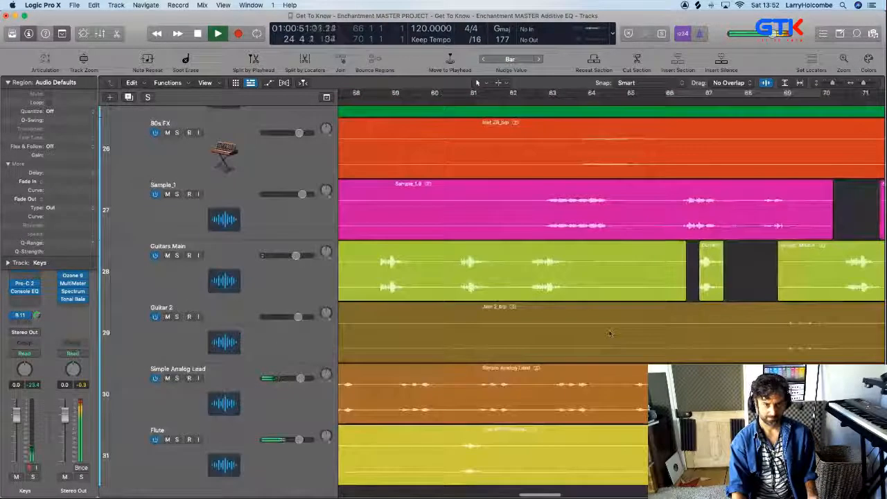
scroll(610, 333, right, 6)
scroll(610, 333, right, 8)
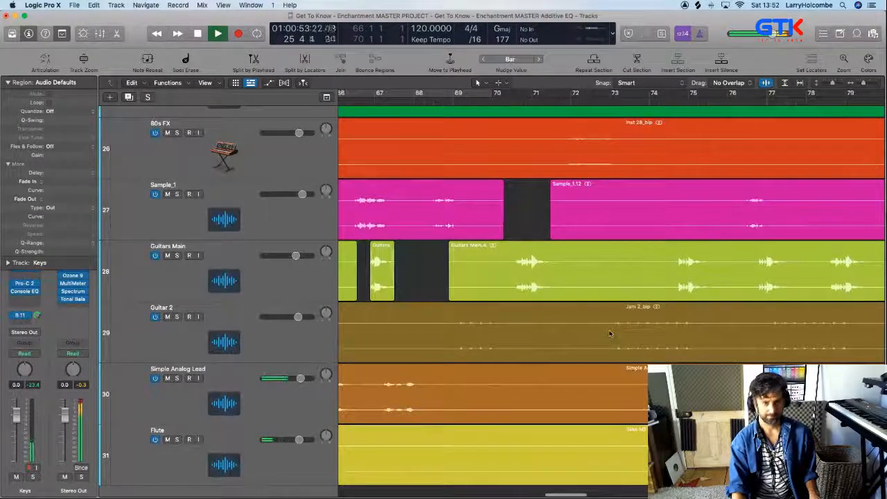
Keep the arrangement playing up to about bar 35 and examine the tracks from Extra Disco Loop_bip to Flute for clashing phrases
scroll(610, 333, down, 2)
scroll(610, 332, left, 8)
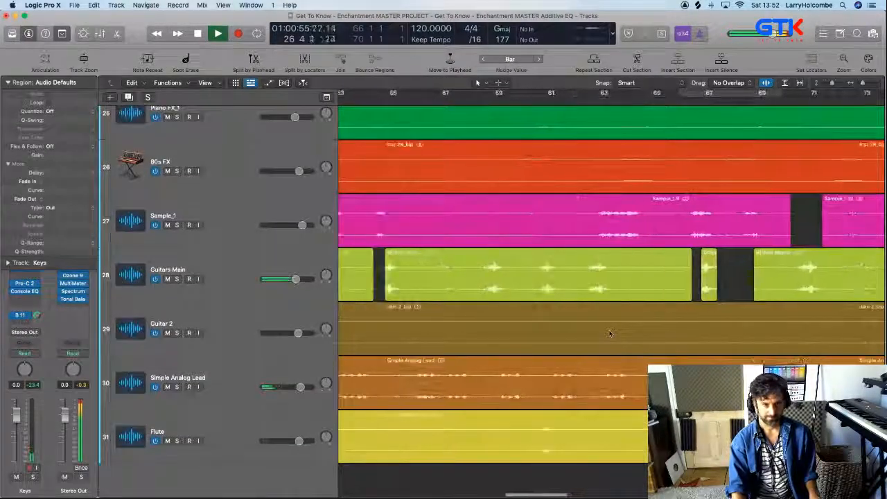
scroll(610, 334, left, 15)
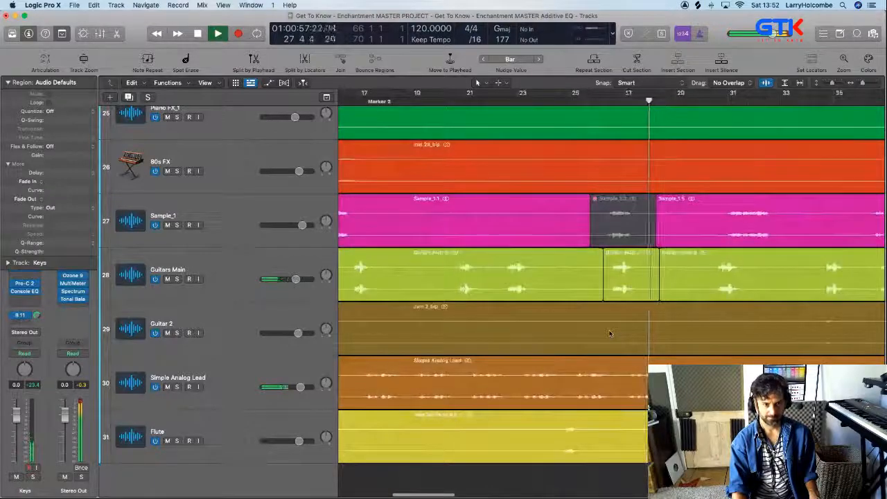
scroll(610, 333, up, 3)
scroll(610, 333, right, 3)
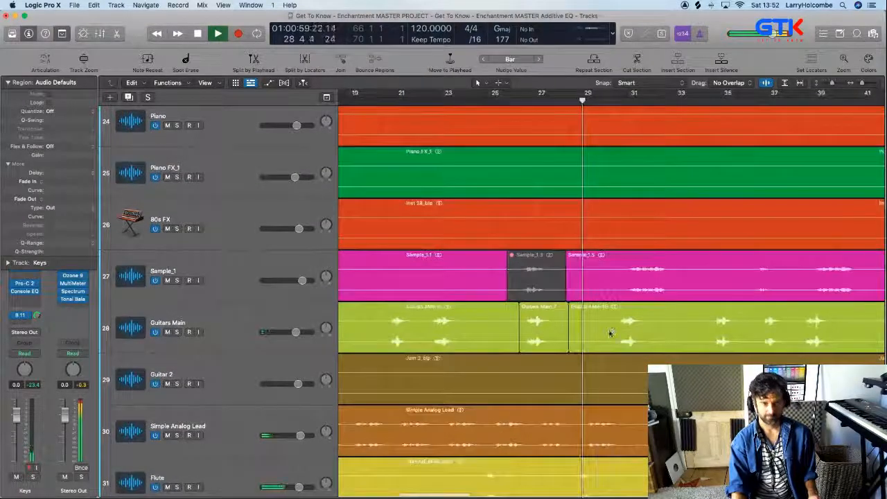
scroll(610, 334, up, 5)
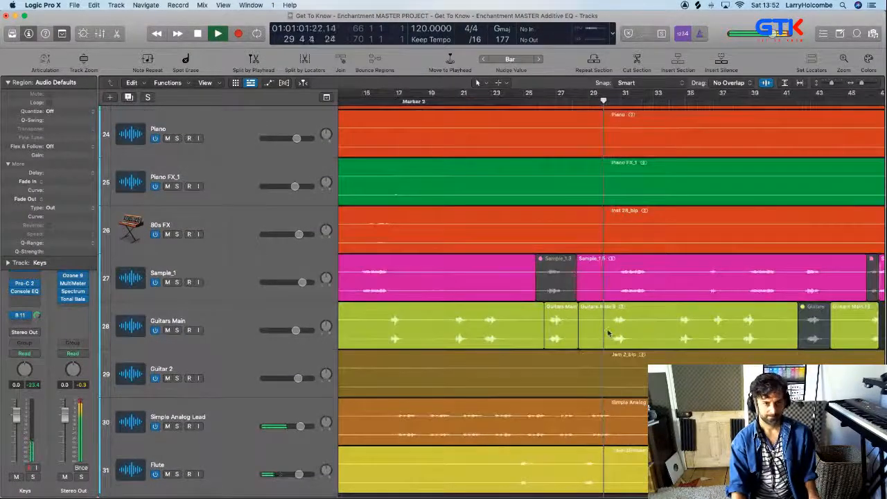
scroll(511, 248, up, 4)
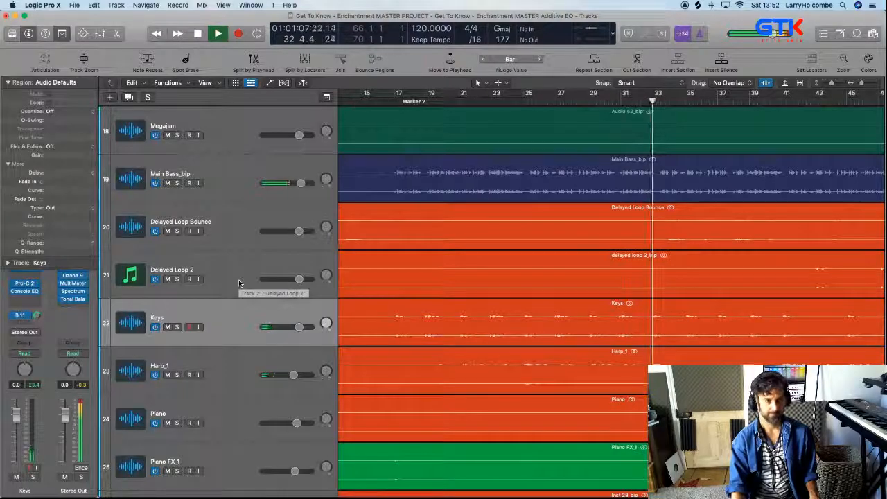
key(super+Left)
key(super+Up)
key(super+Up)
key(super+Up)
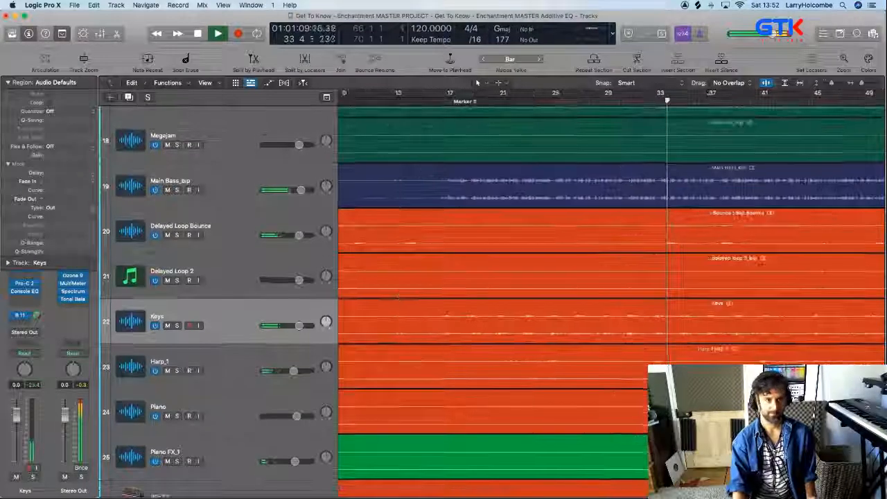
key(super+Up)
key(super+Up)
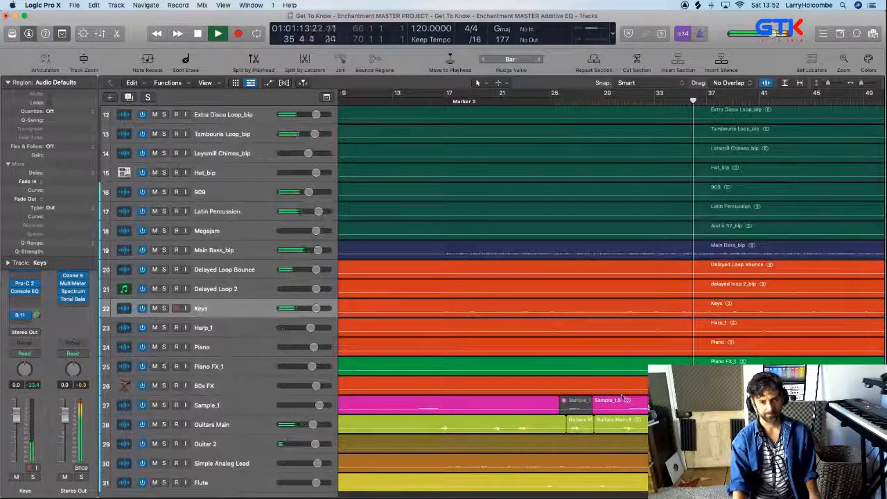
Cycle bar 36 to bar 39 beat 3 and listen to the Sample_1, Guitars Main, Simple Analog Lead and Flute phrases together
drag(658, 401, 717, 485)
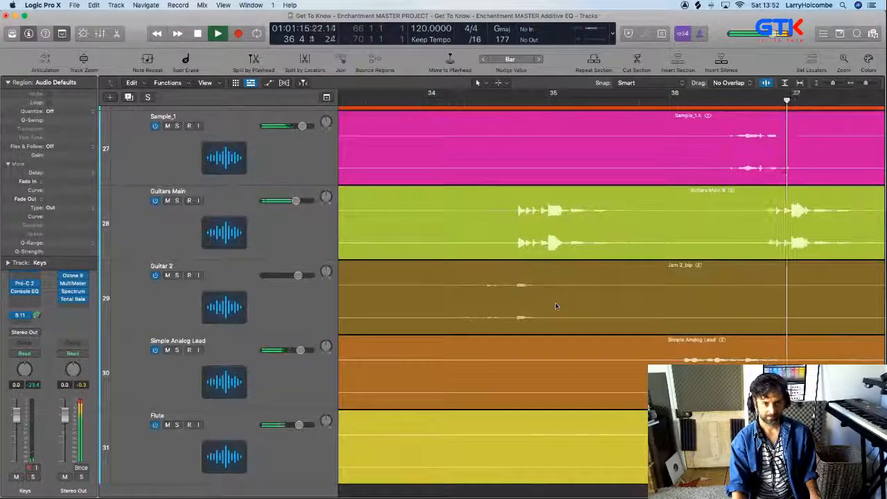
scroll(556, 307, right, 5)
scroll(556, 306, down, 3)
scroll(556, 306, right, 3)
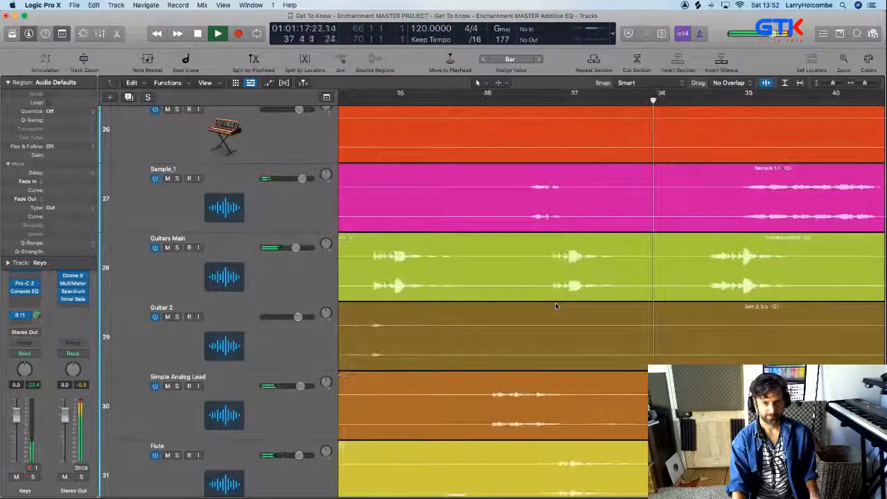
scroll(556, 307, down, 3)
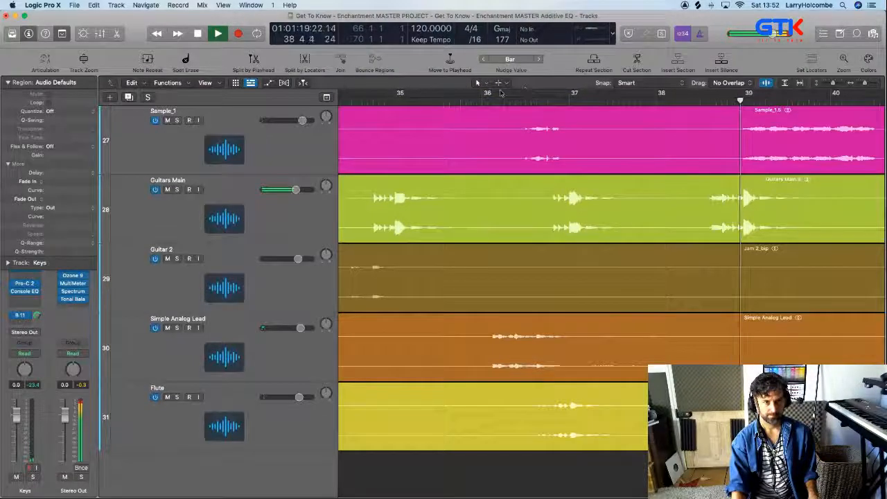
key(space)
drag(484, 93, 787, 93)
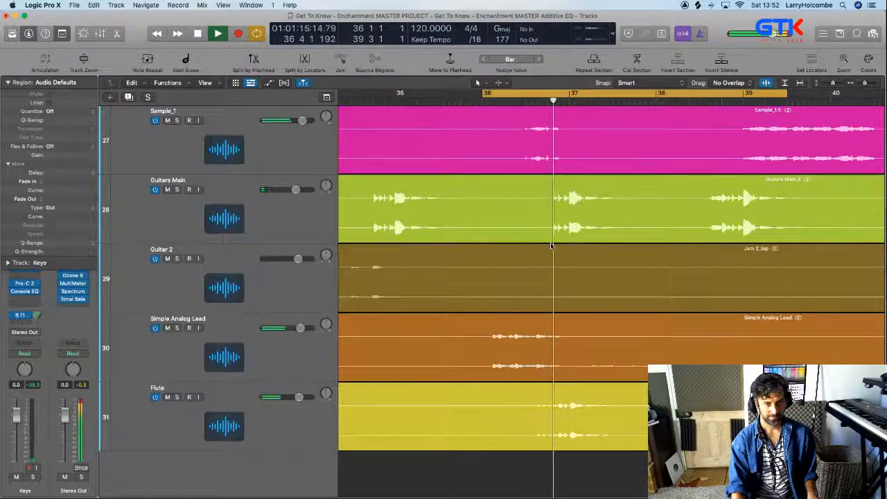
key(space)
Cut out and mute the Guitars Main phrase from about bar 36 beat 3 to bar 38, stop playback and turn off the cycle
drag(539, 203, 656, 208)
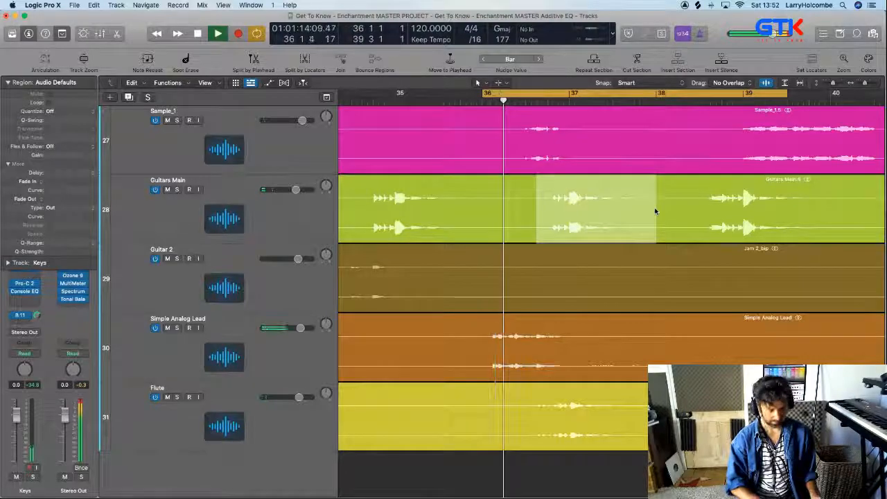
key(ctrl+m)
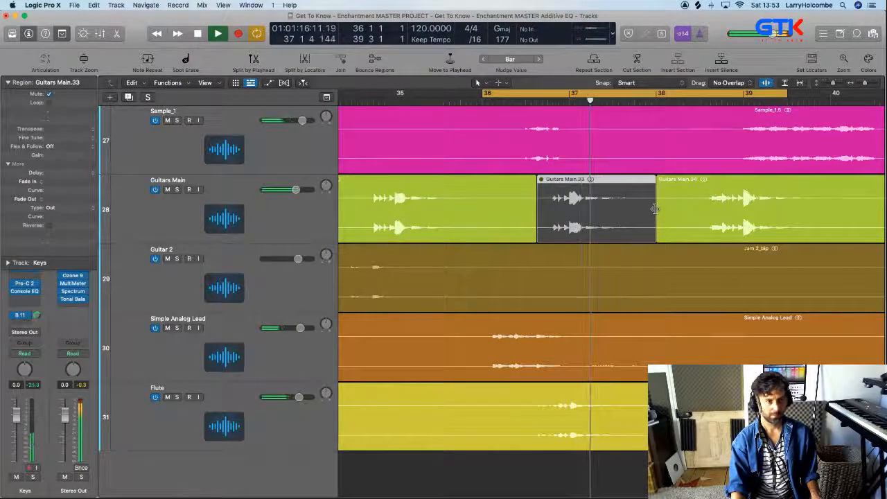
scroll(618, 145, down, 3)
key(space)
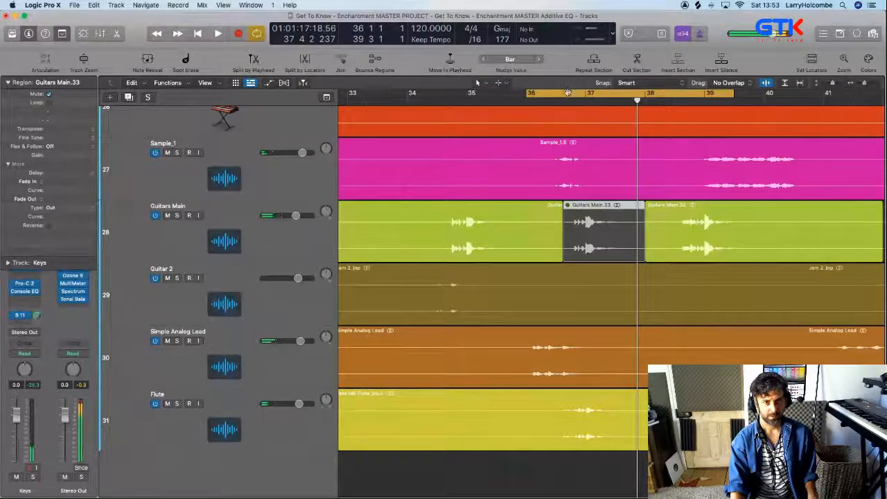
click(568, 92)
Cut out and mute the Guitars Main phrase from about bar 60 beat 3 to bar 61 beat 4
scroll(642, 235, down, 5)
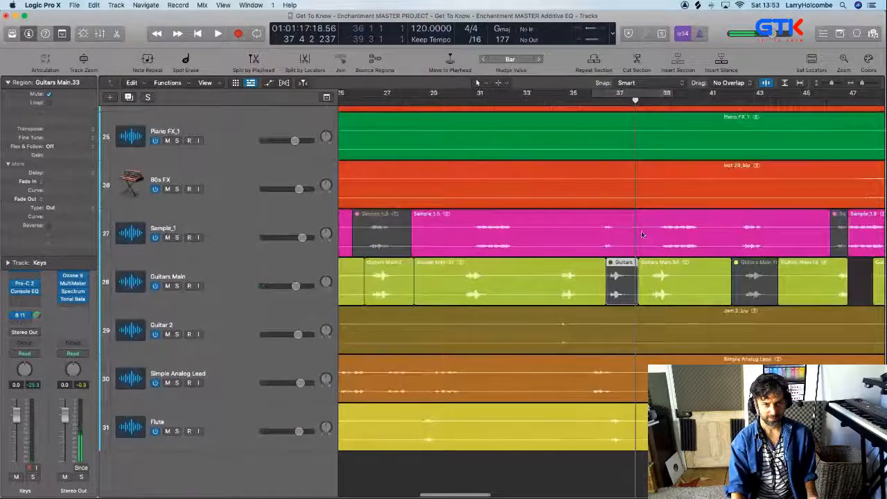
scroll(642, 234, down, 4)
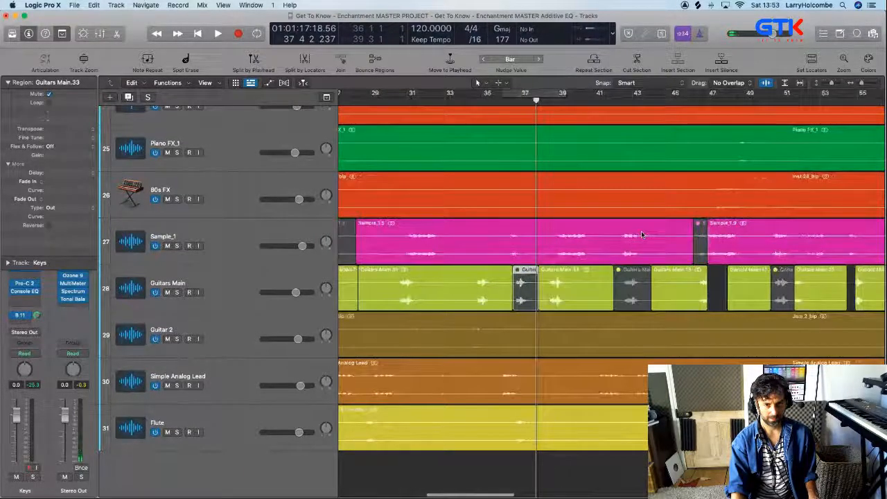
scroll(642, 234, right, 5)
scroll(642, 234, right, 3)
scroll(642, 234, left, 1)
drag(684, 258, 804, 312)
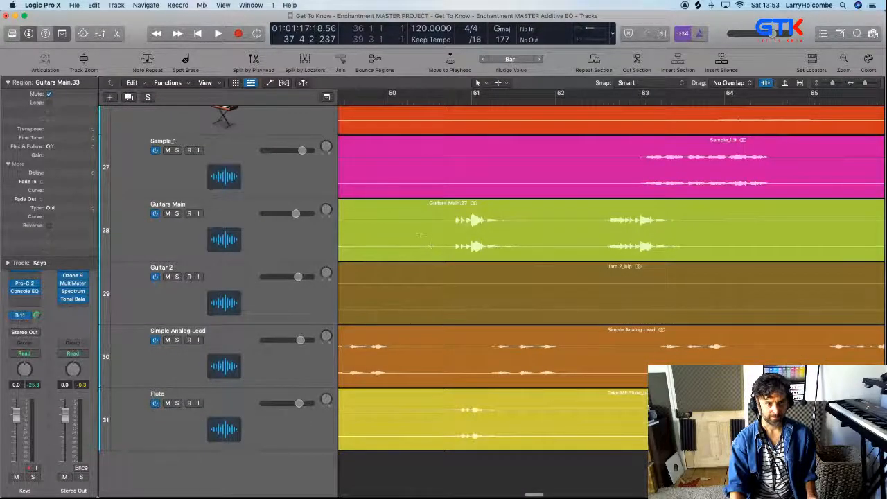
drag(419, 234, 532, 243)
key(ctrl+m)
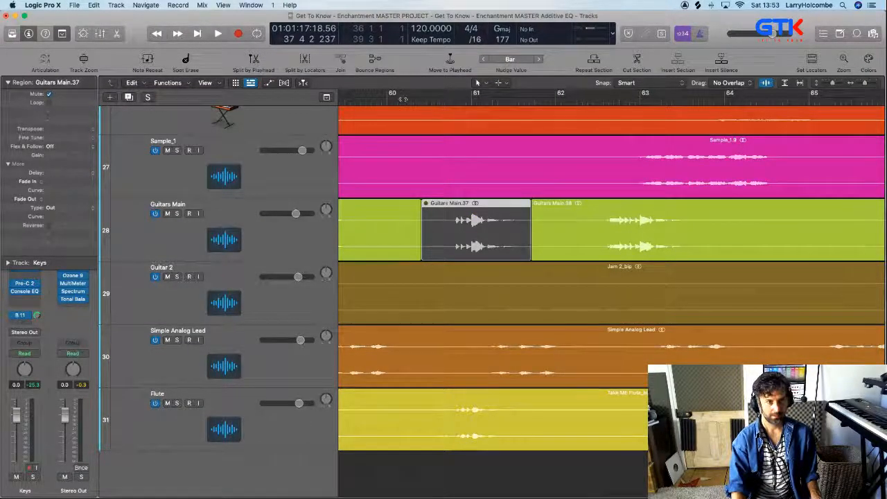
Play the arrangement from about bar 60 to check the passage with the muted Guitars Main phrase, and stop playback
key(super+Left)
key(super+Left)
key(super+Left)
key(super+Left)
key(super+Up)
key(super+Up)
key(super+Up)
key(super+Up)
key(super+Up)
key(super+Up)
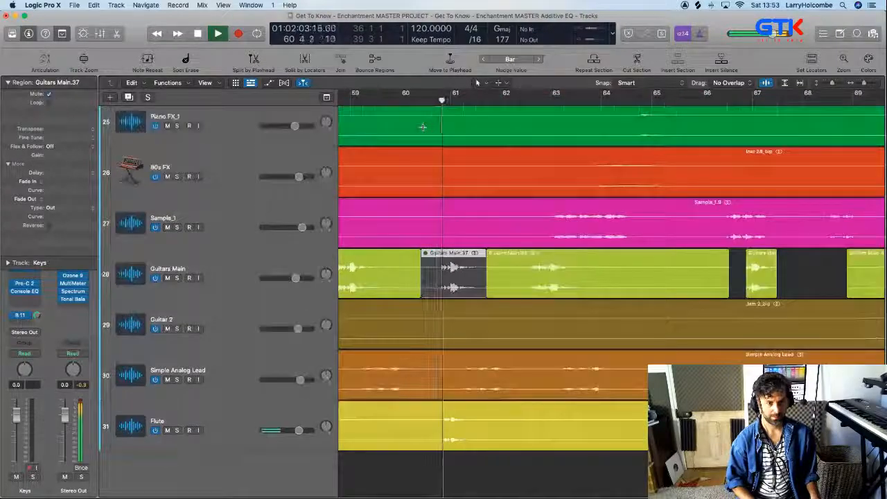
key(super+Up)
key(super+Up)
key(super+Up)
key(super+Up)
key(space)
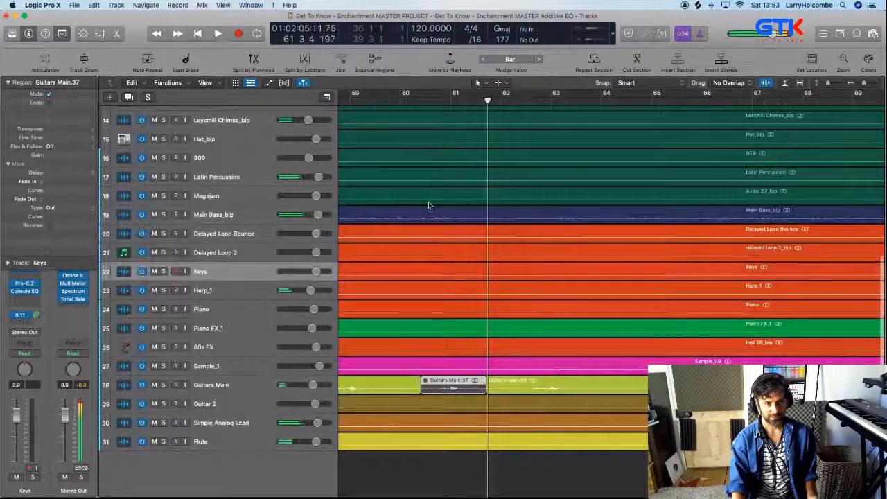
Solo the Piano and Piano FX_1 tracks and play their overlapping phrases from about bar 90 beat 4 to bar 93
ctrl+alt+click(429, 203)
scroll(429, 203, up, 5)
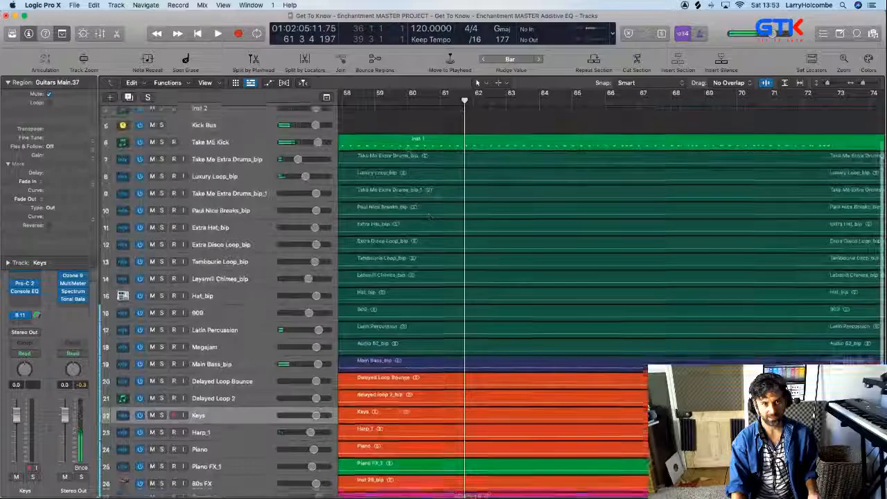
drag(408, 153, 525, 305)
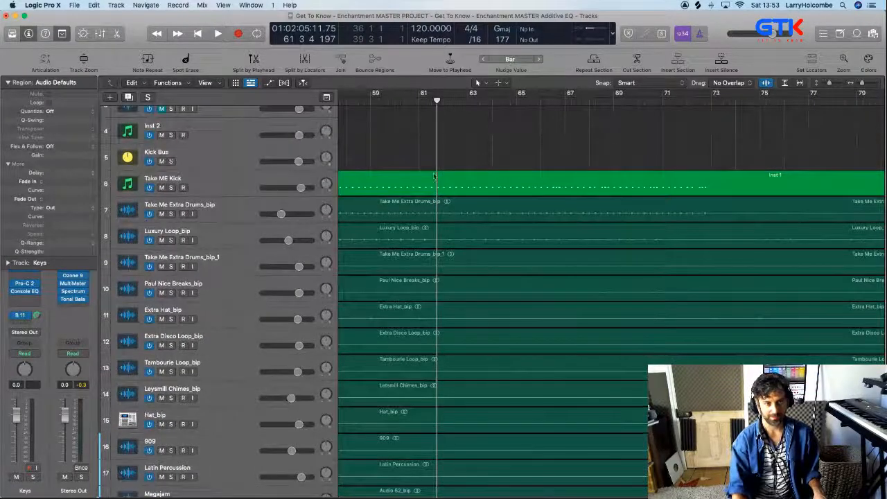
key(z)
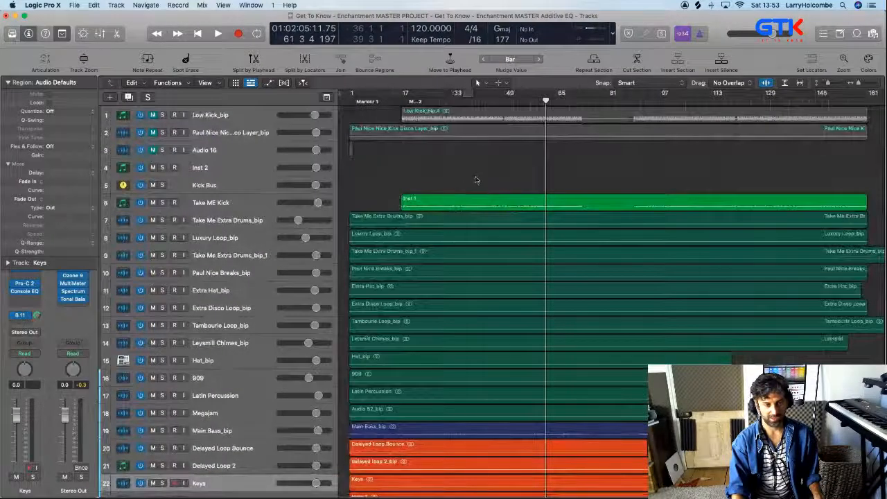
scroll(480, 179, down, 8)
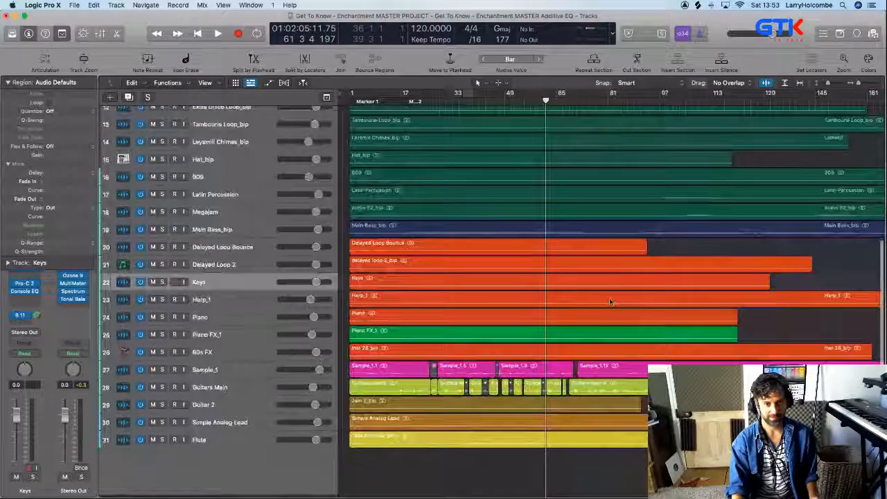
drag(610, 301, 686, 385)
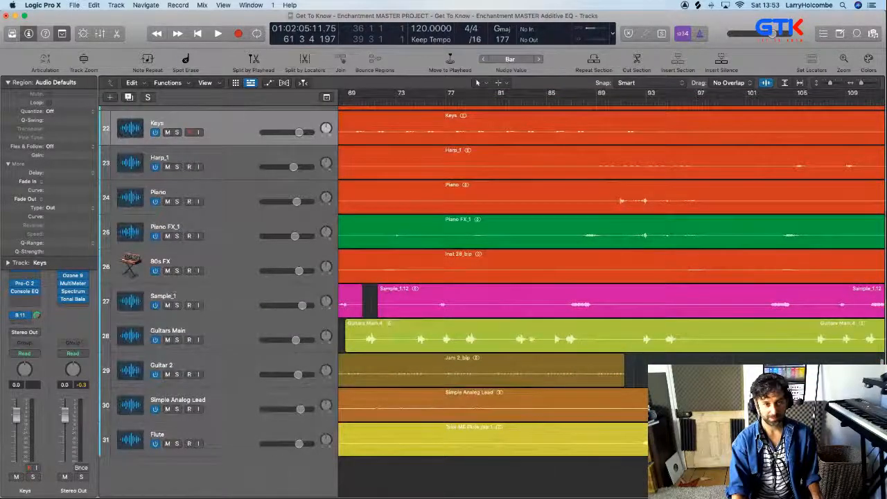
drag(746, 325, 747, 326)
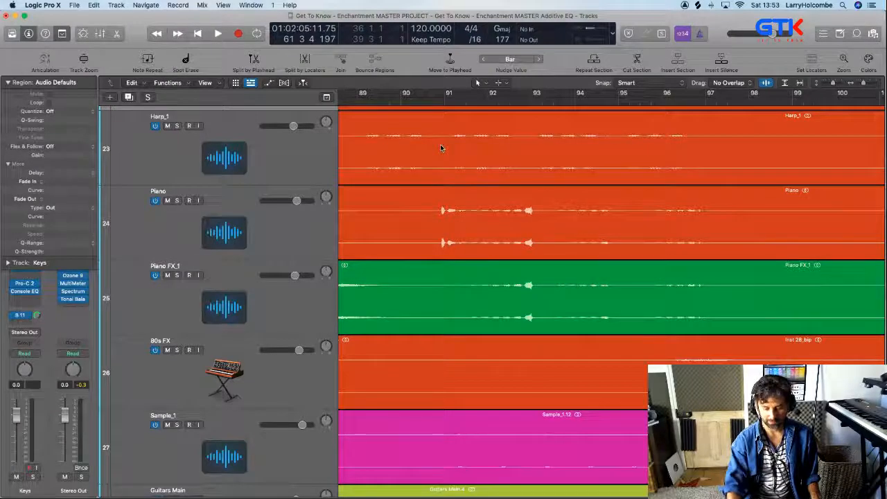
click(177, 201)
click(178, 275)
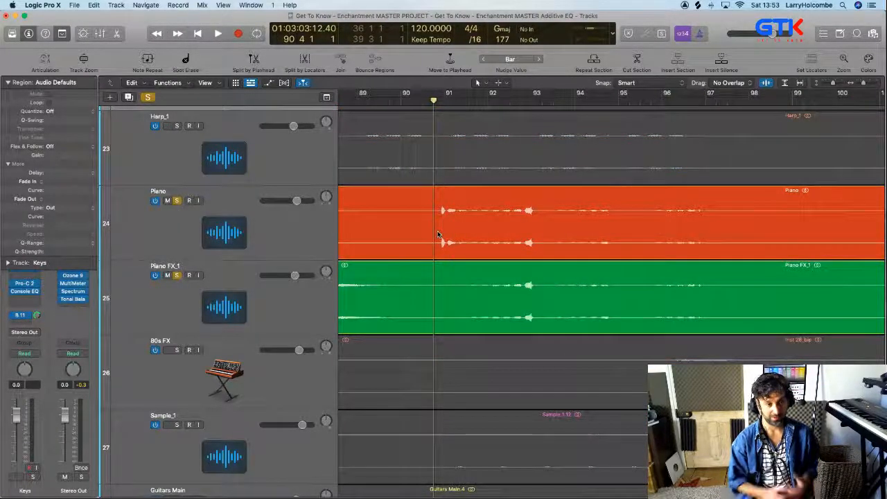
key(space)
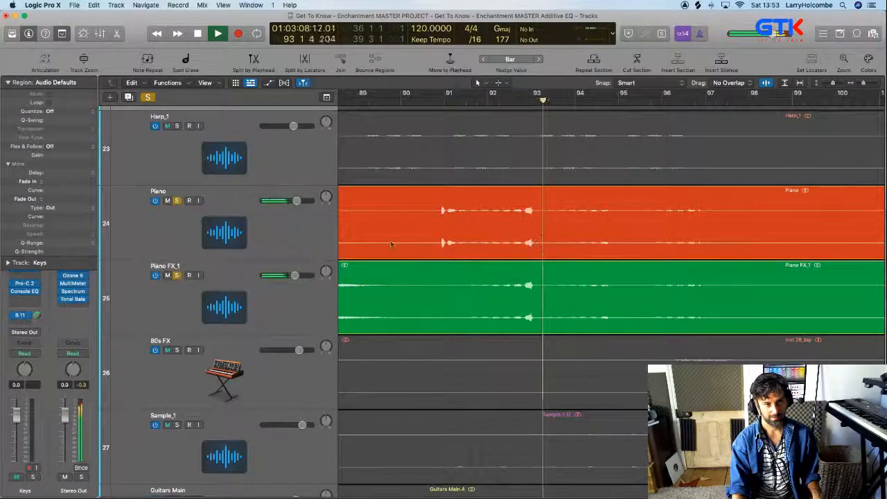
key(space)
Take Piano FX_1 out of solo and listen to the Piano track alone around bar 92
click(177, 275)
key(space)
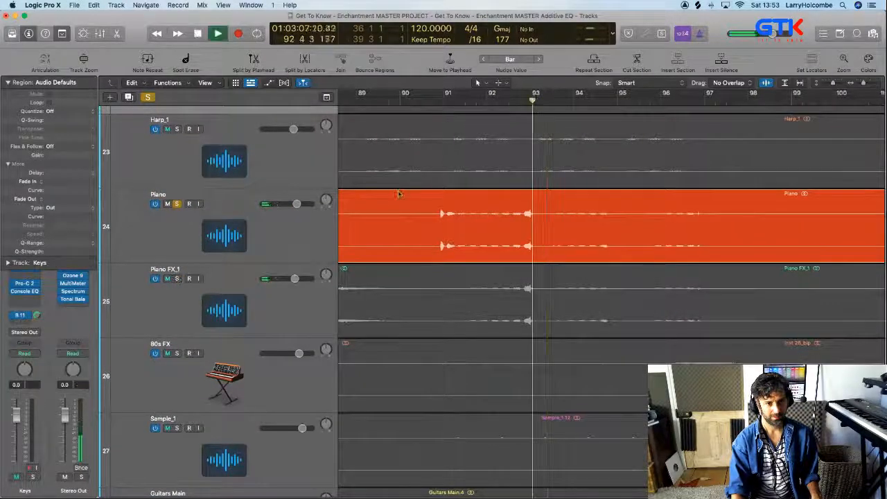
scroll(472, 142, up, 3)
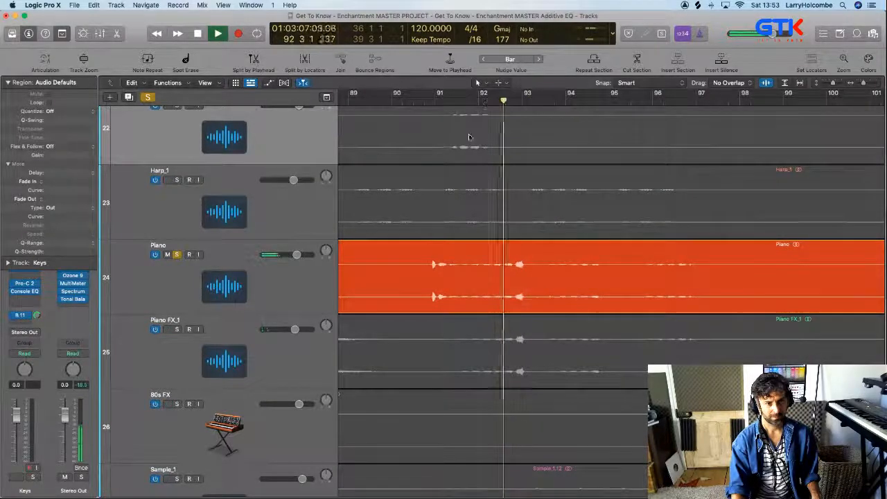
scroll(248, 327, down, 5)
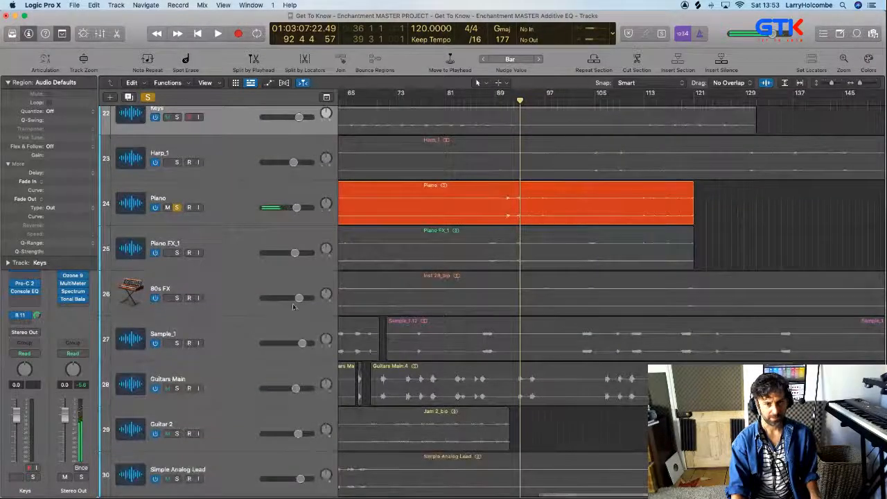
Delete the Piano FX_1 sections from about bar 90 beat 3 to bar 98 and from about bar 109 to the region's end
scroll(313, 305, left, 5)
scroll(315, 305, left, 5)
drag(460, 198, 553, 280)
scroll(552, 280, down, 5)
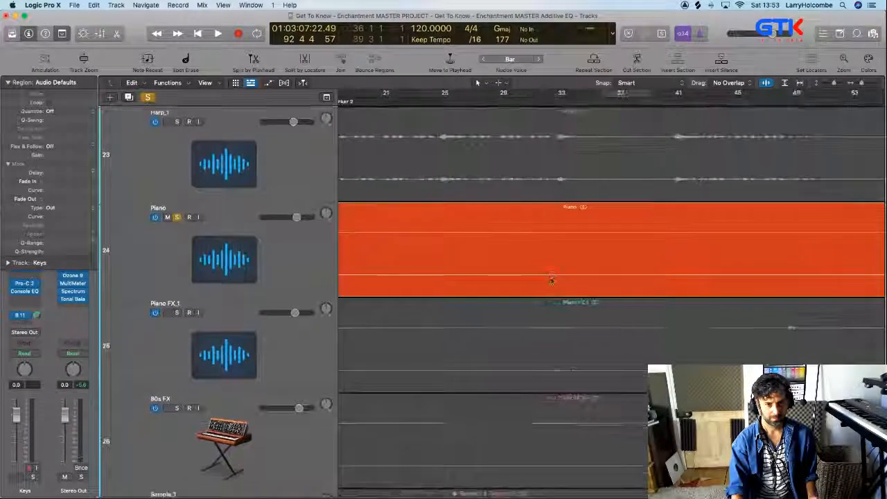
scroll(552, 280, right, 10)
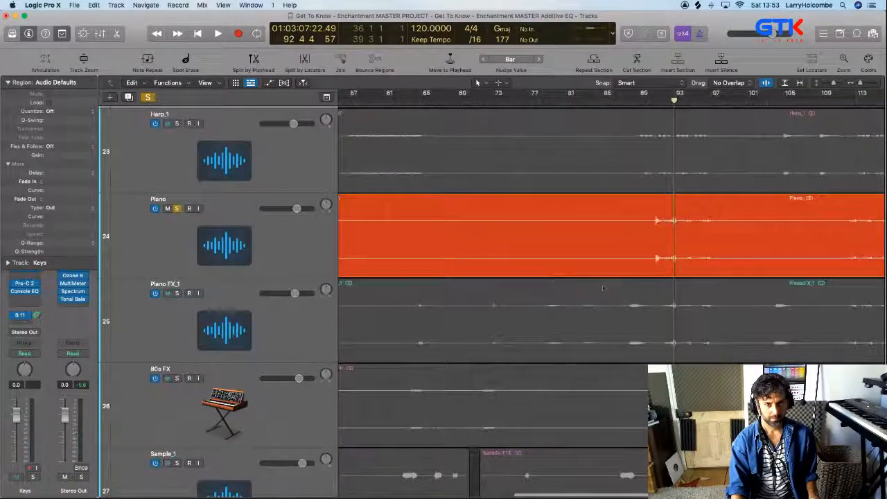
drag(593, 298, 660, 306)
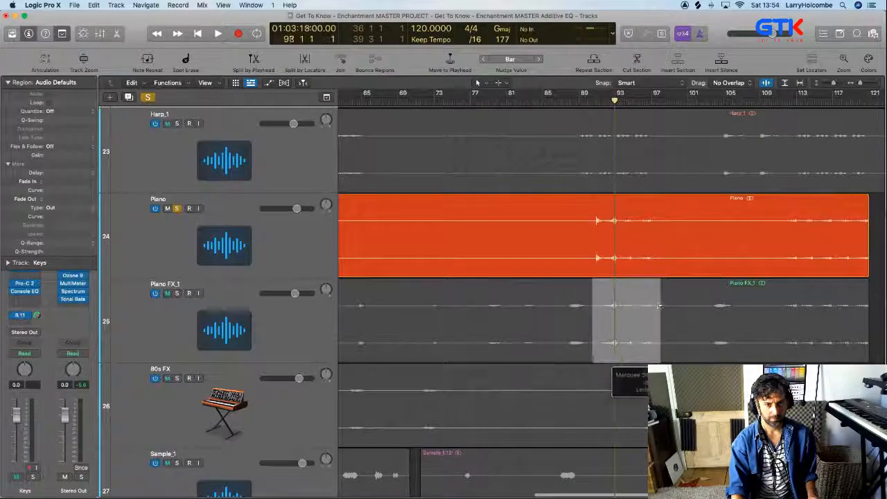
key(Delete)
drag(766, 300, 884, 304)
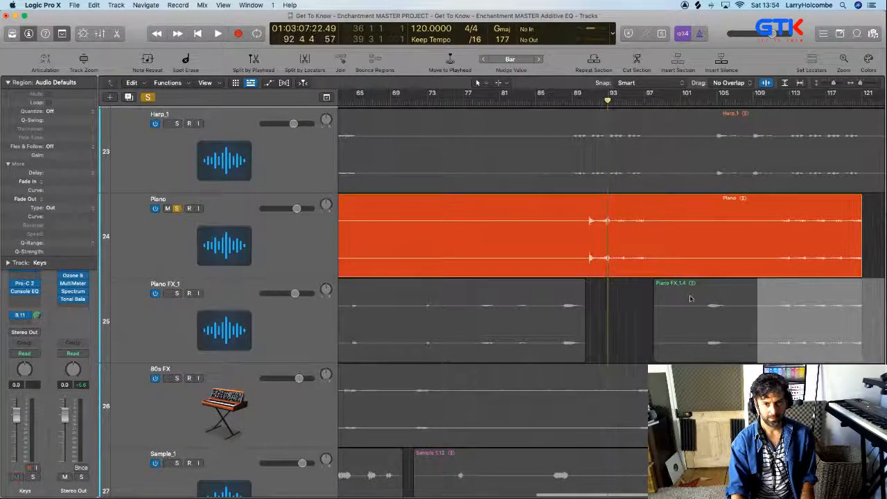
key(Delete)
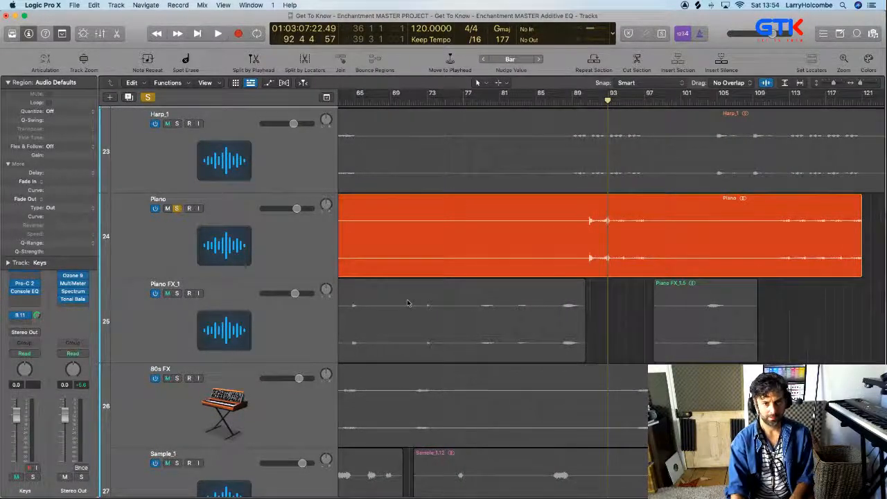
Take the Piano track out of solo and recolour both remaining Piano FX_1 regions orange-red like the Piano region
click(176, 209)
key(z)
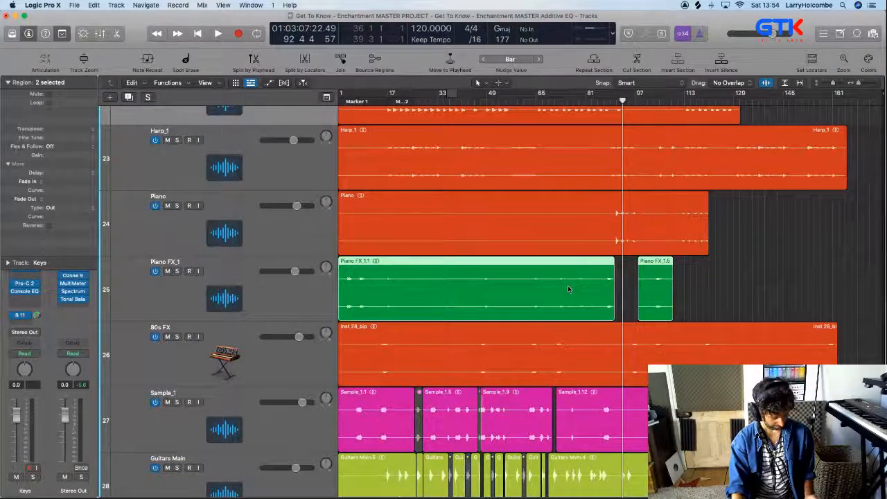
key(alt+c)
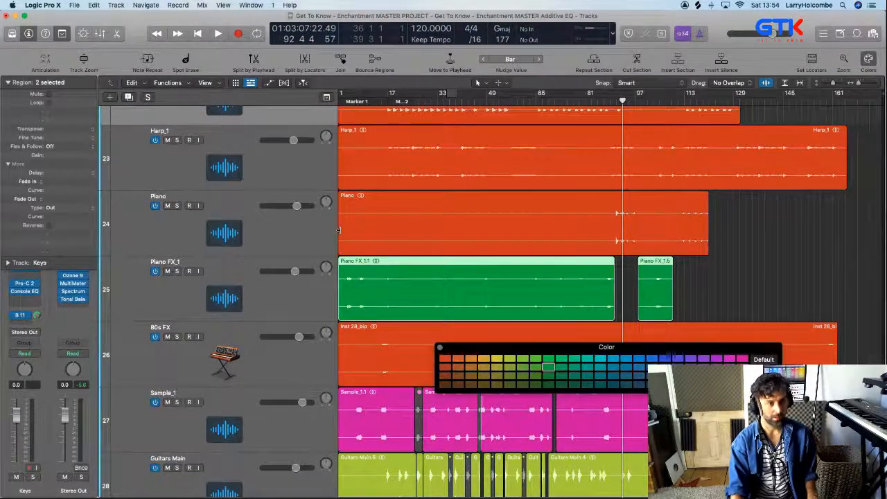
click(445, 361)
key(alt+c)
Play the arrangement from about bar 88 to check the passage where the Piano FX_1 section was removed
scroll(593, 291, up, 5)
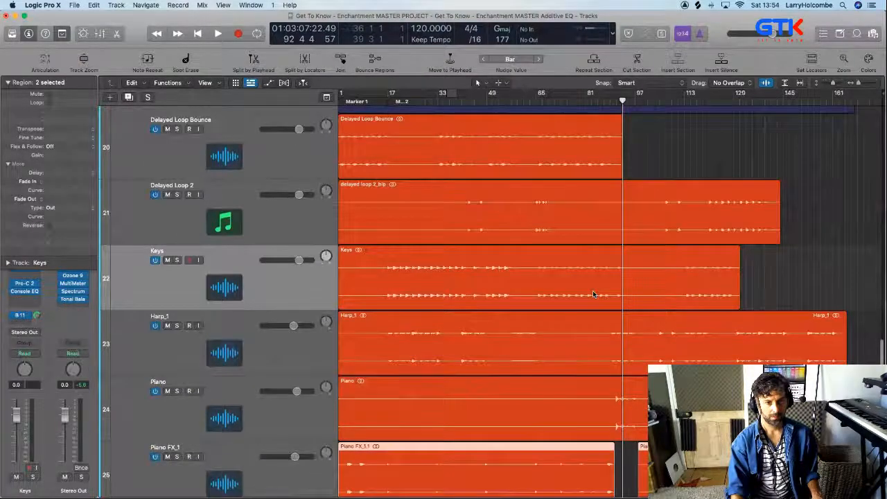
scroll(593, 292, down, 2)
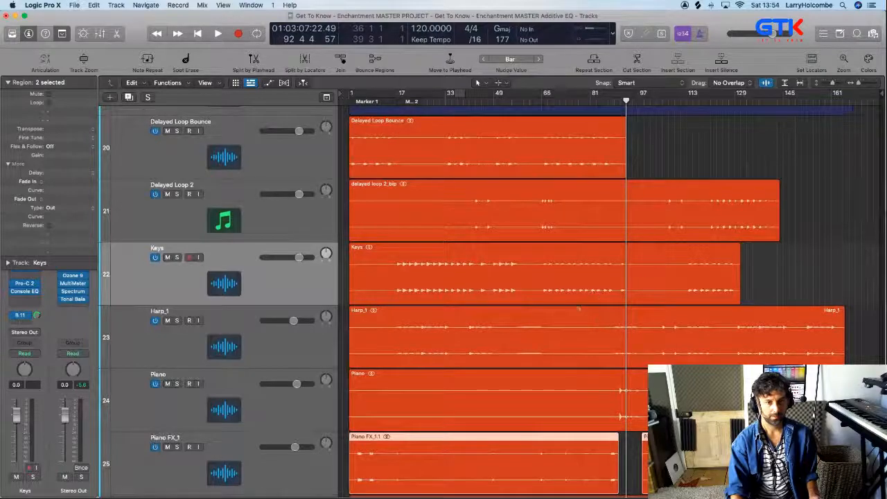
drag(579, 308, 743, 475)
click(459, 101)
key(space)
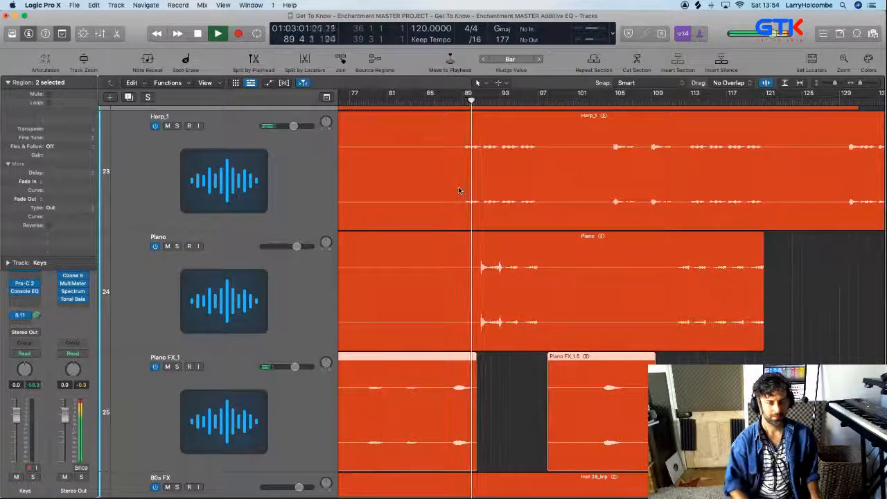
key(super+Up)
key(super+Up)
key(super+Up)
key(super+Up)
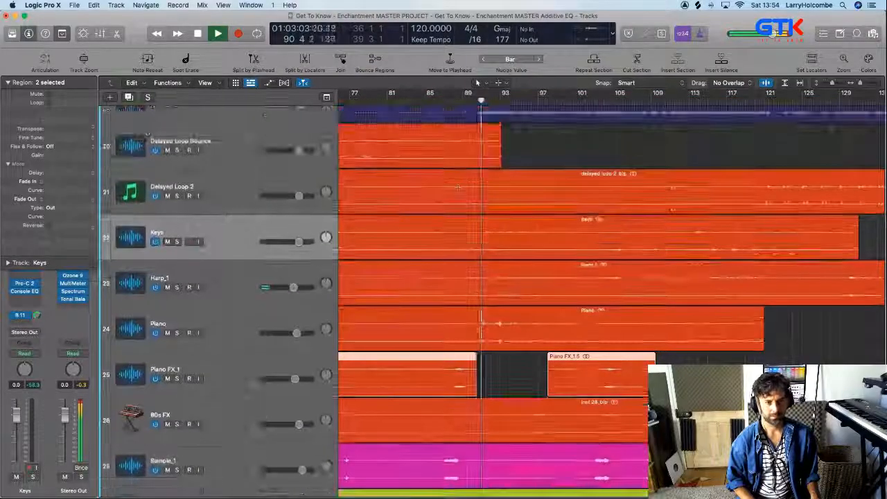
click(531, 165)
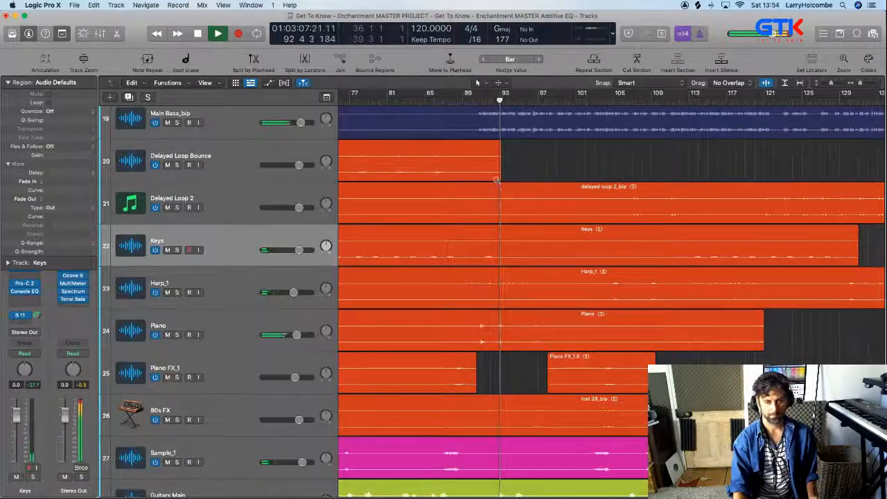
Delete the Guitars Main phrase from about bar 92 beat 3 to bar 94
key(super+Left)
key(super+Up)
key(super+Up)
key(super+Up)
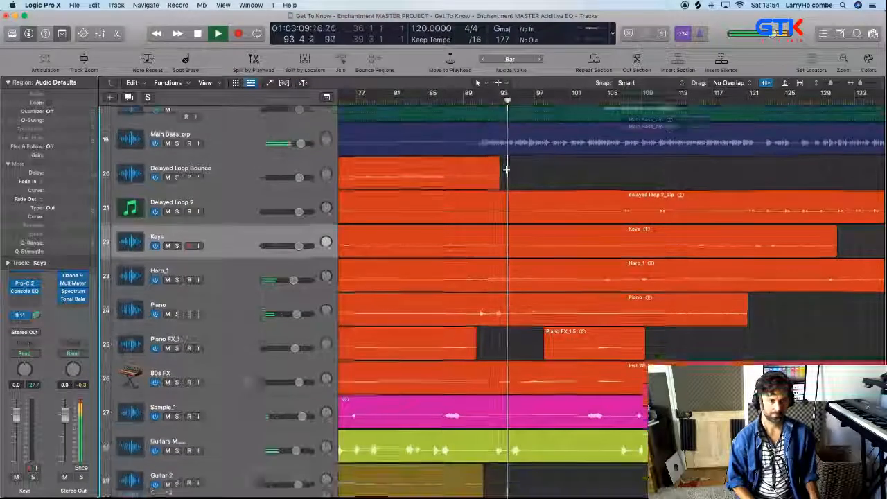
scroll(500, 227, down, 2)
drag(480, 338, 563, 375)
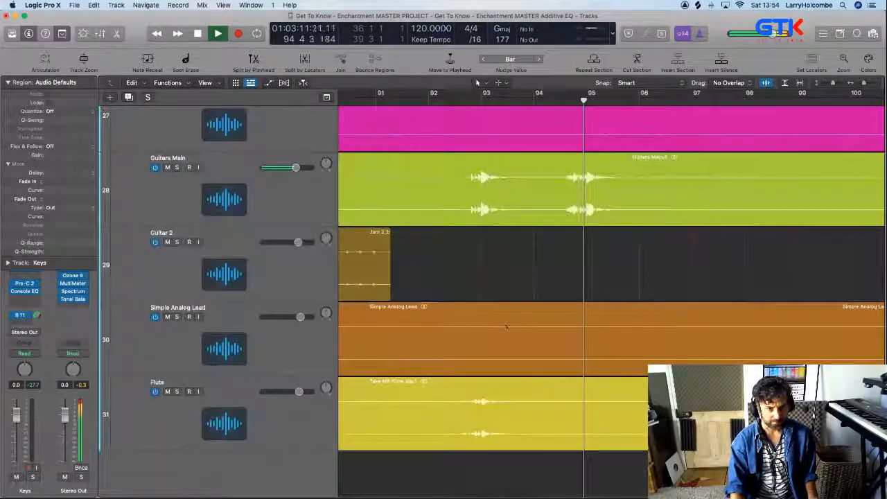
drag(457, 169, 535, 192)
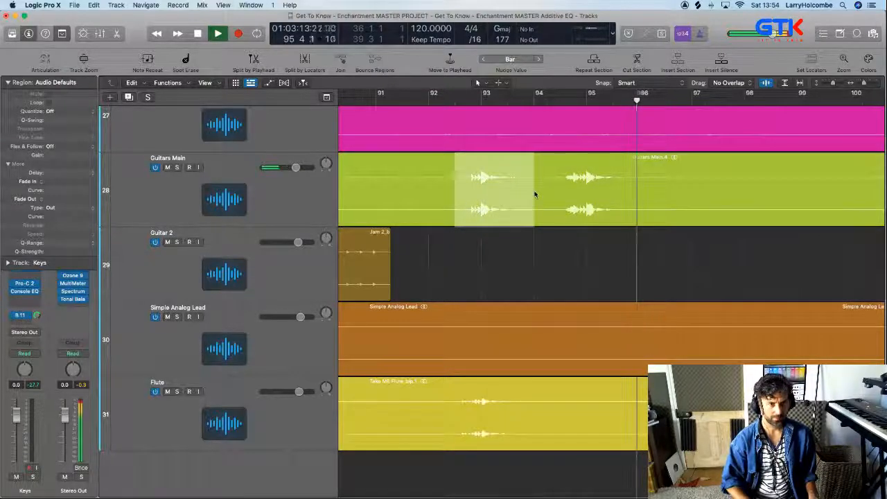
key(Delete)
Play the arrangement from about bar 92 beat 2 to check the passage without the deleted Guitars Main phrase
click(448, 104)
key(super+Up)
key(super+Up)
key(super+Up)
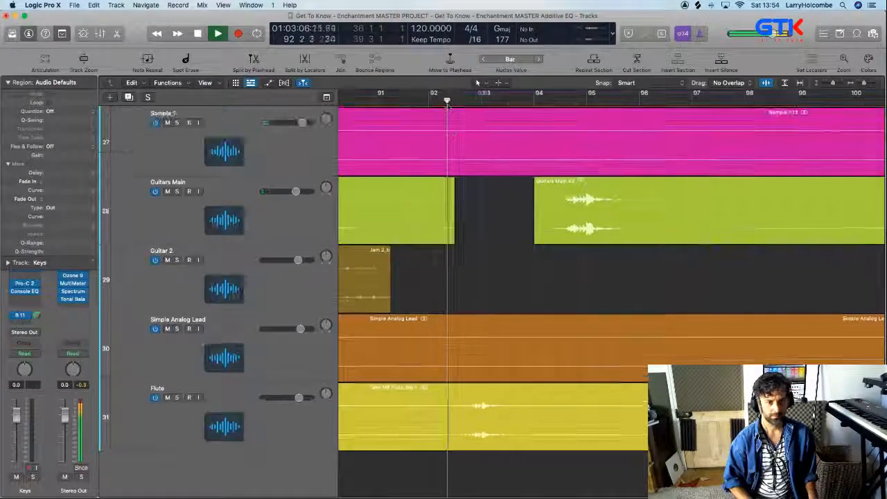
key(super+Up)
key(super+Up)
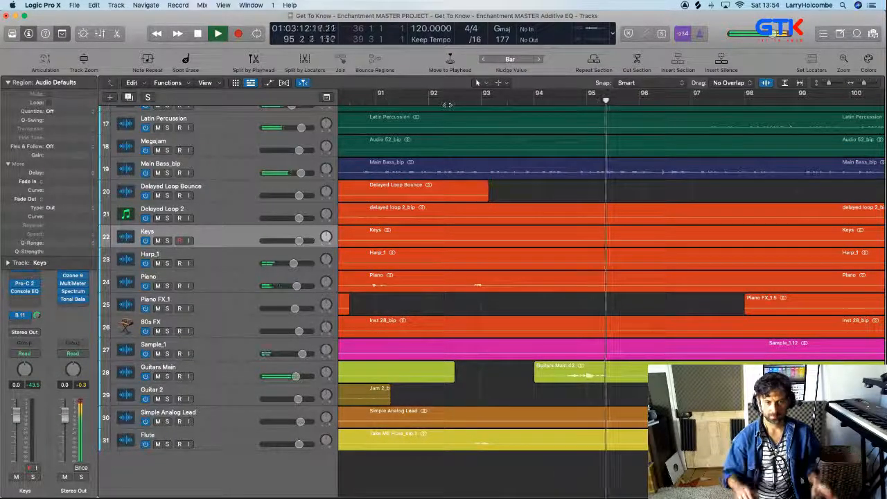
ctrl+alt+click(556, 196)
ctrl+alt+click(559, 201)
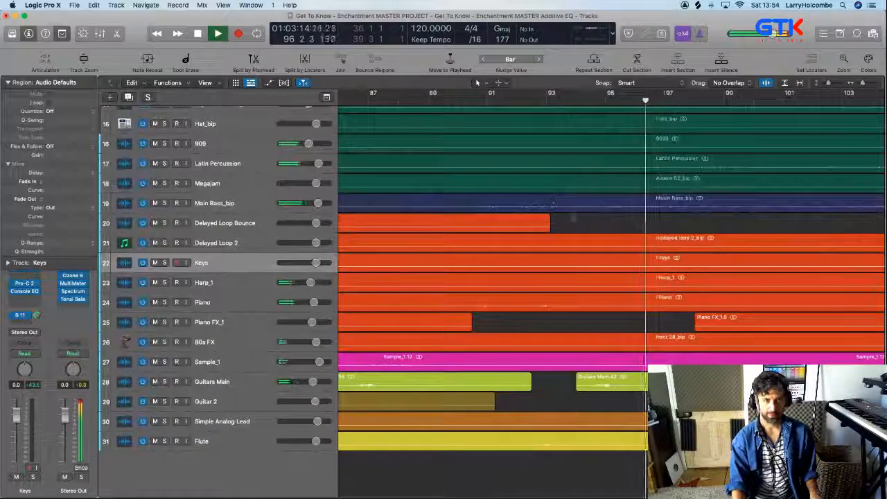
ctrl+alt+click(588, 221)
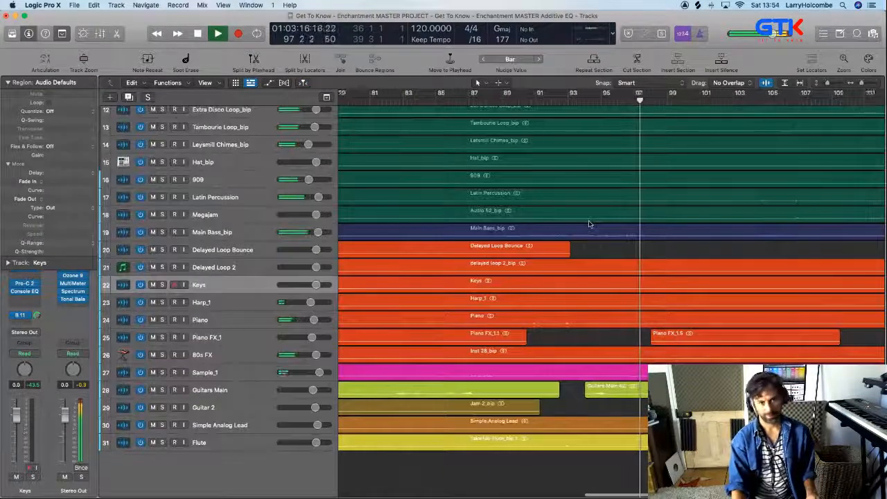
ctrl+alt+click(589, 222)
Look over the mixer's channel strips and the whole arrangement while playback continues
key(x)
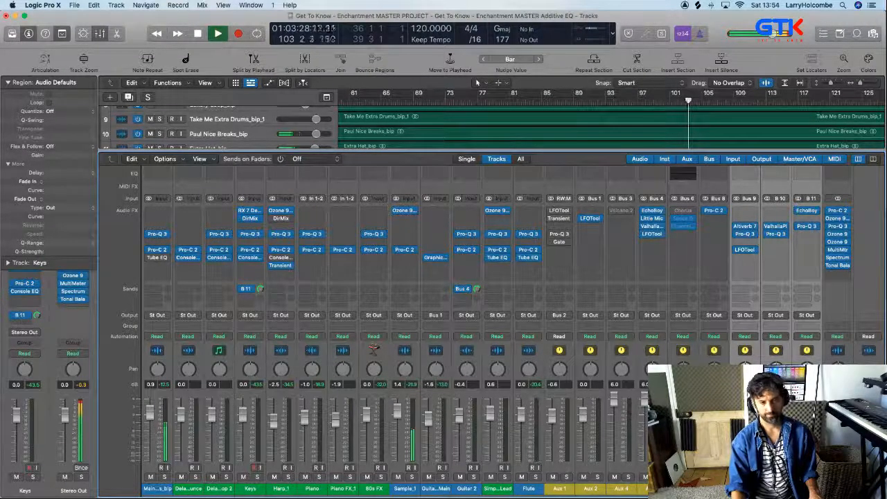
key(x)
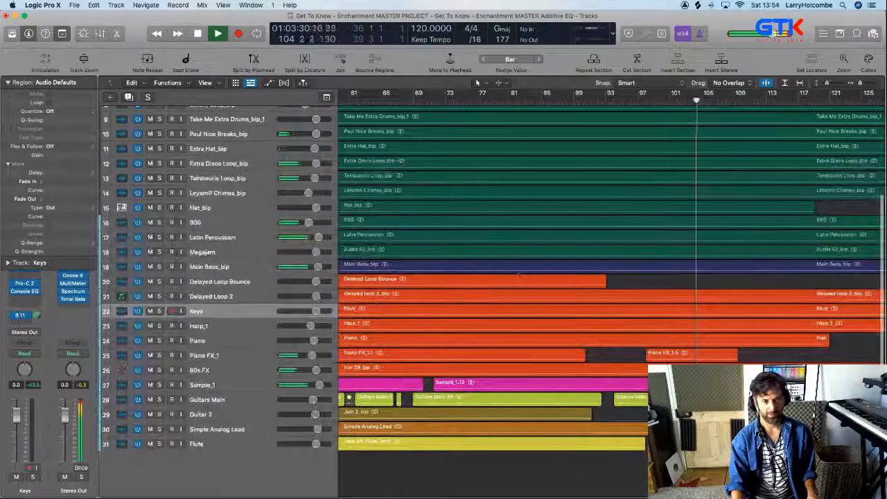
key(z)
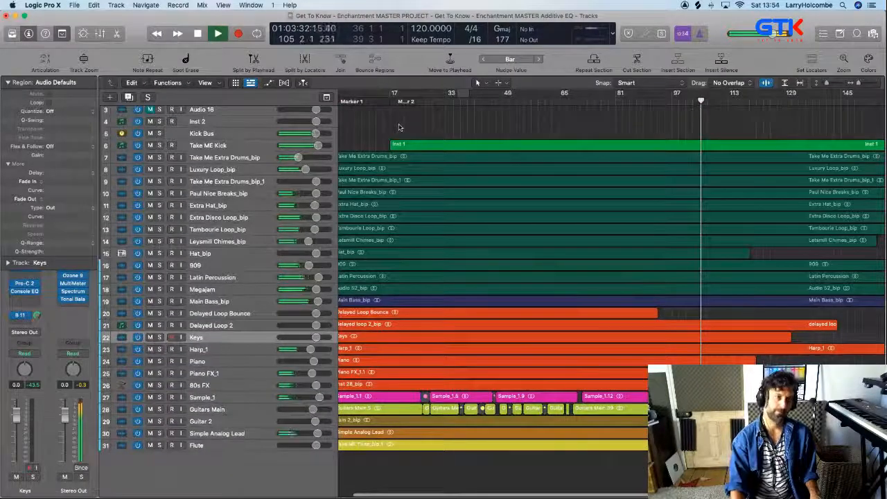
key(z)
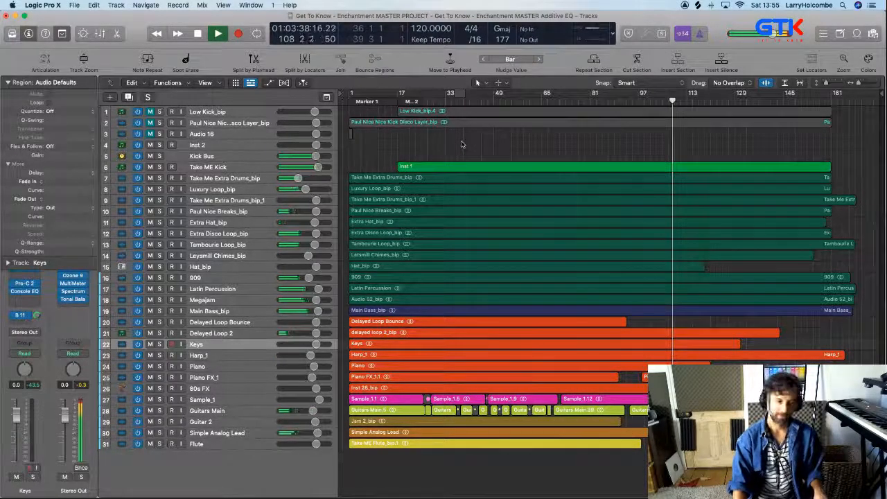
Mute the Sample_1 phrase from about bar 108 beat 2 to bar 109 and replay from about bar 108
key(super+Up)
drag(627, 359, 725, 485)
drag(560, 232, 729, 489)
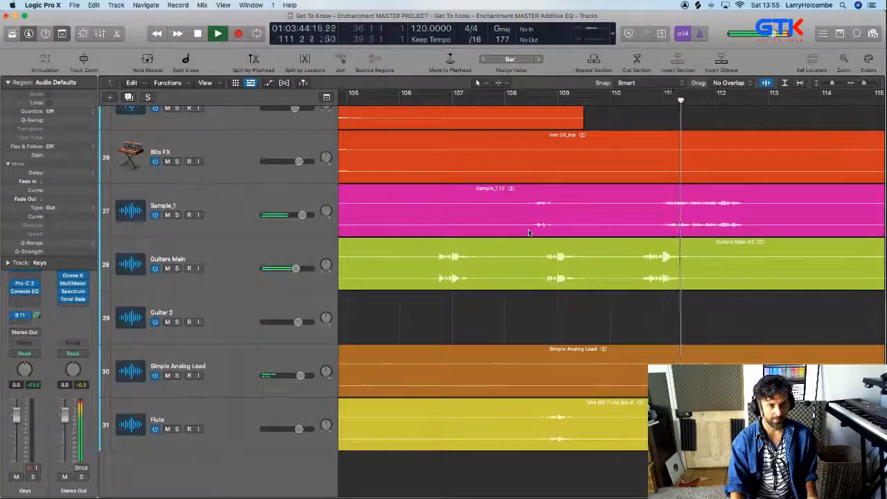
drag(519, 213, 561, 217)
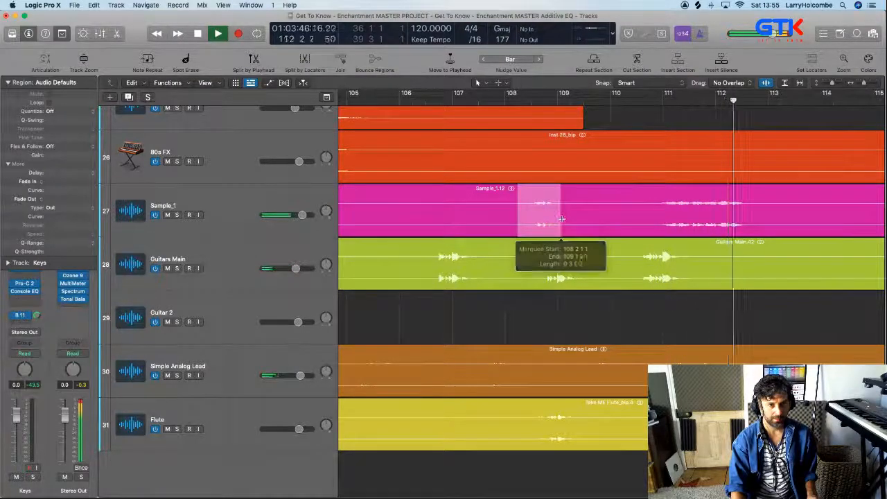
click(561, 218)
click(514, 101)
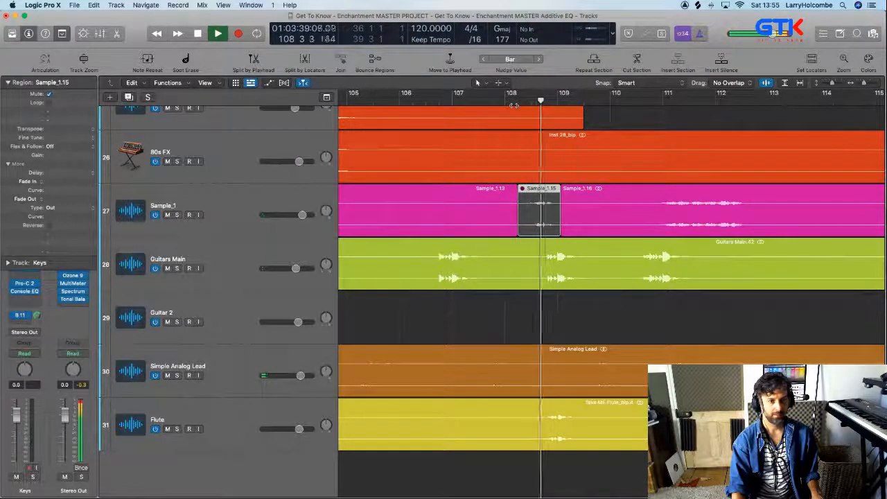
Delete the Guitars Main phrase from about bar 108 beat 3 to bar 109 beat 4
scroll(647, 146, down, 3)
drag(527, 279, 583, 282)
key(Delete)
Examine the remaining Sample_1 and Guitars Main phrases up to about bar 135 during playback
scroll(614, 252, right, 2)
scroll(615, 251, down, 2)
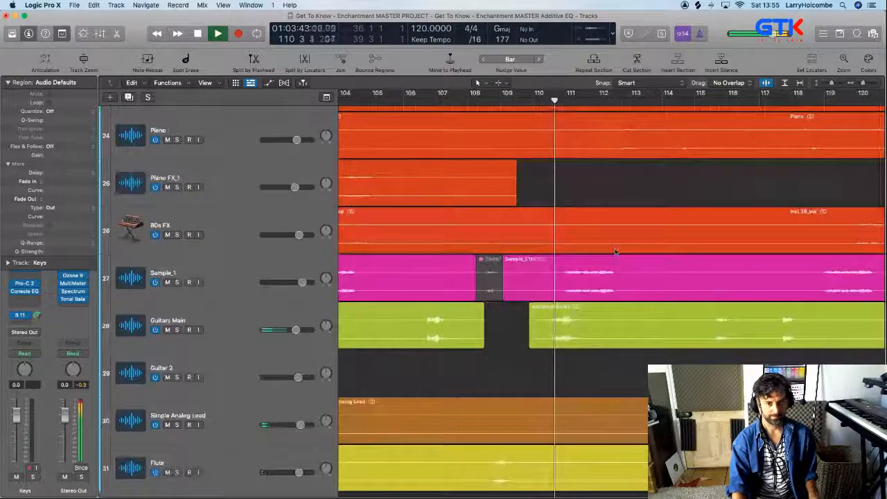
scroll(615, 251, right, 5)
scroll(616, 250, down, 2)
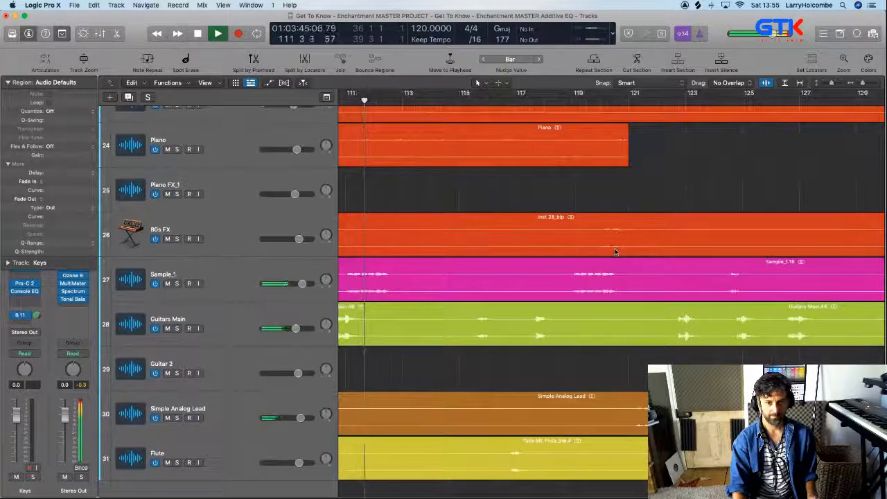
scroll(616, 250, right, 2)
scroll(664, 292, down, 2)
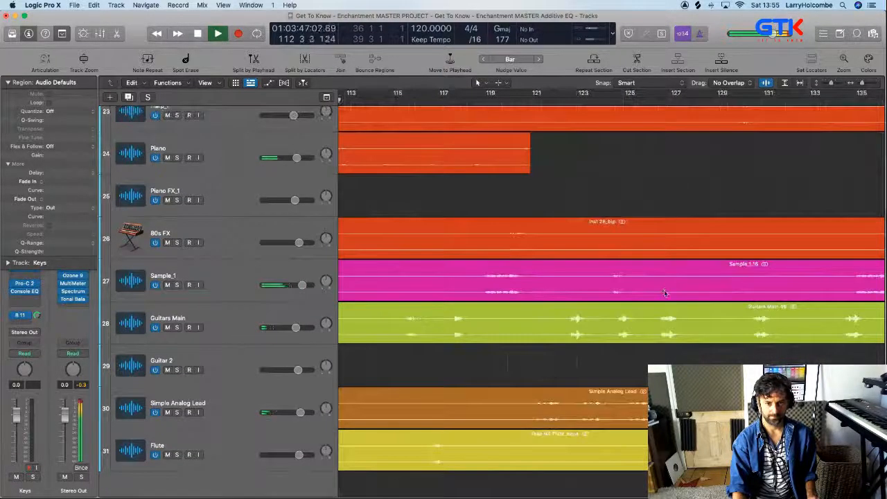
scroll(664, 292, up, 3)
scroll(664, 292, left, 5)
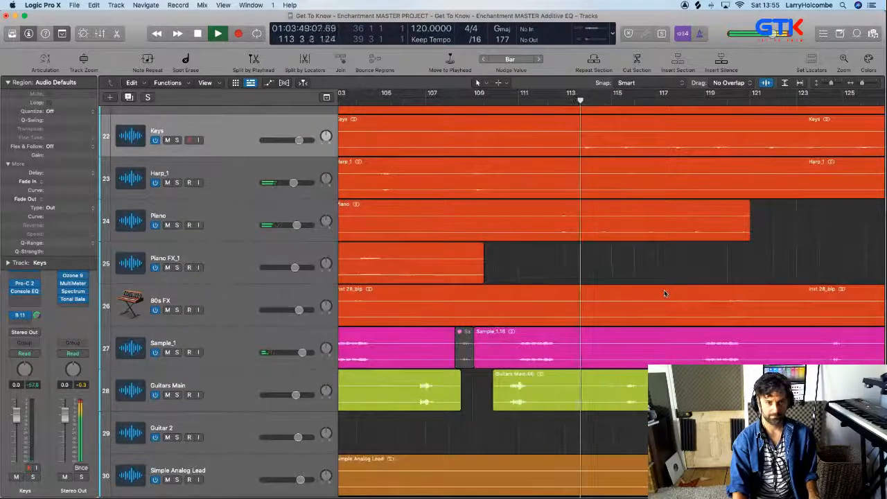
Replay from about bar 109 beat 4 to check which percussion and bass parts overlap, and stop playback
click(496, 100)
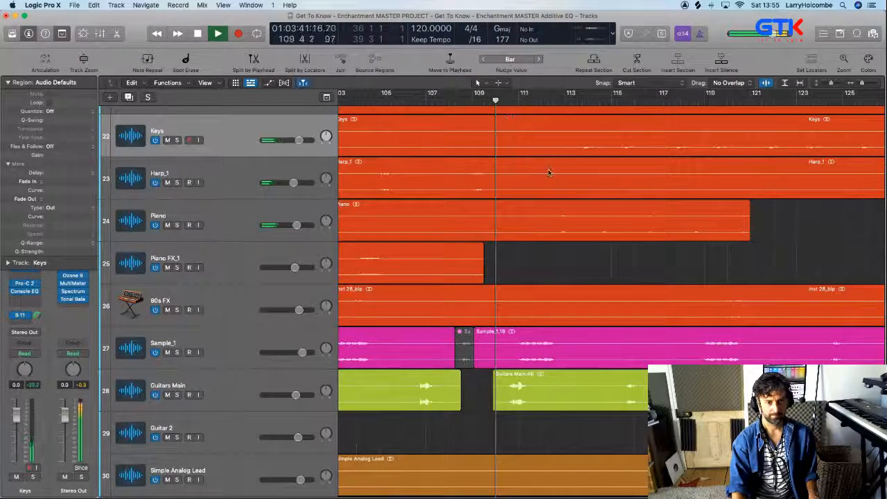
scroll(549, 172, up, 3)
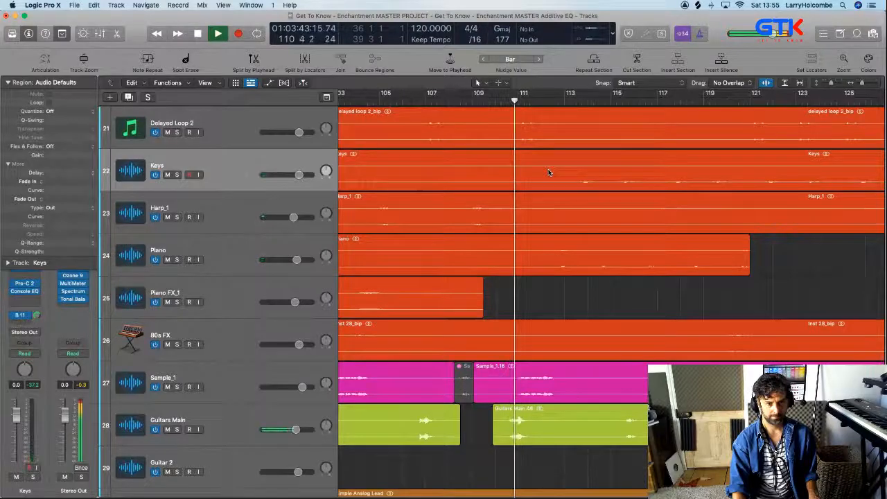
scroll(548, 171, up, 6)
scroll(548, 171, up, 3)
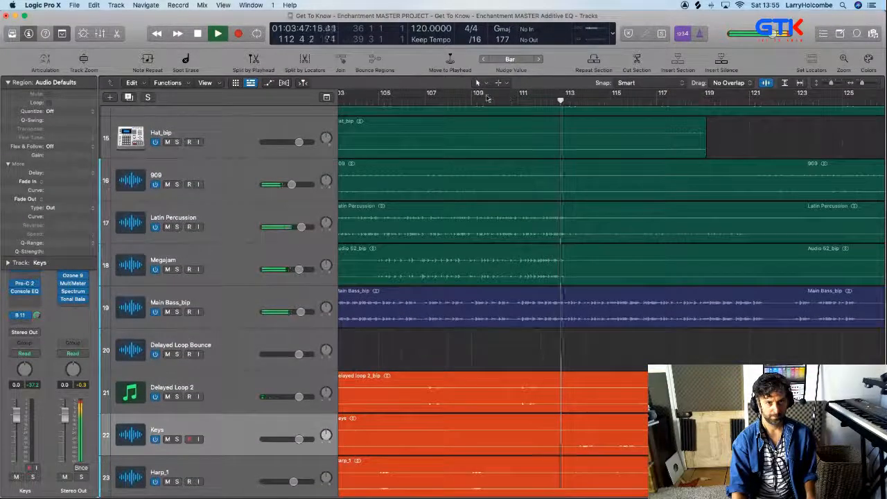
key(space)
Set a cycle range from bar 110 to 118 and mute the Latin Percussion section from about bar 111 to bar 113
drag(496, 93, 680, 93)
drag(465, 200, 604, 376)
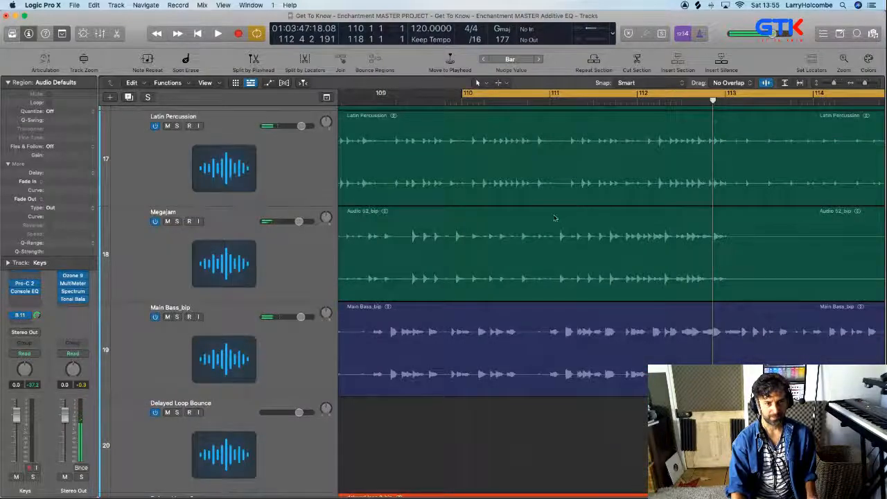
scroll(555, 256, up, 1)
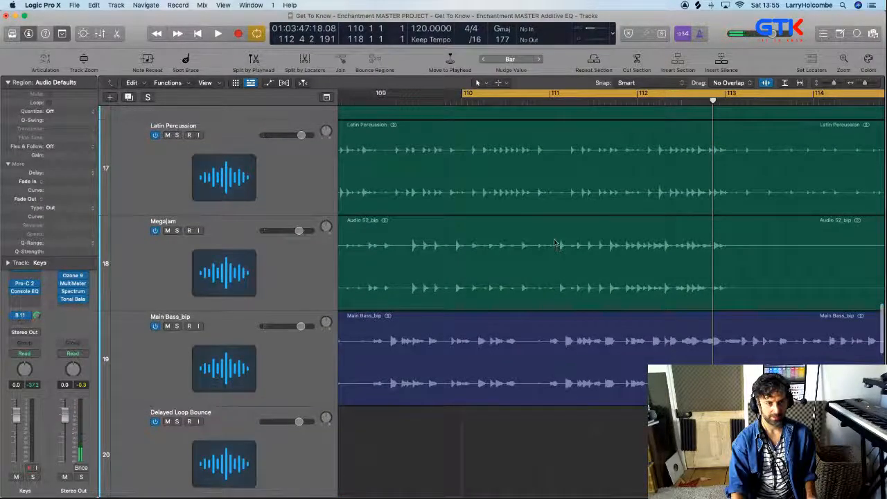
drag(561, 159, 692, 174)
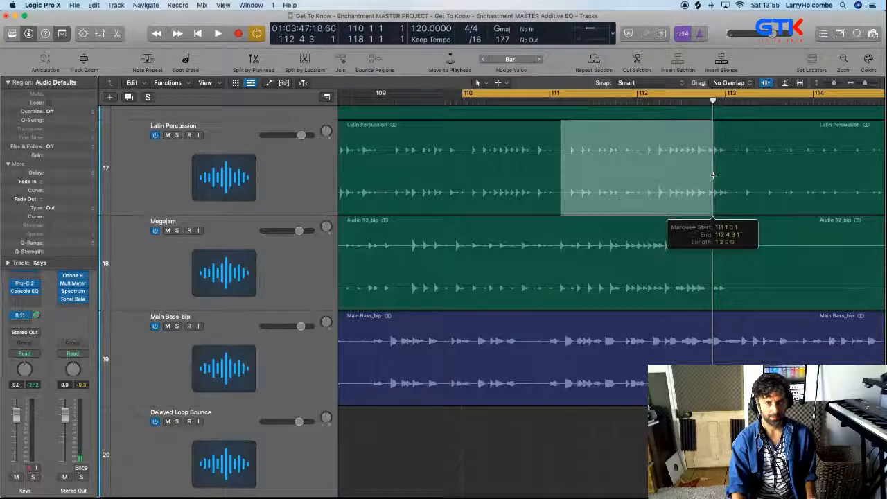
click(723, 176)
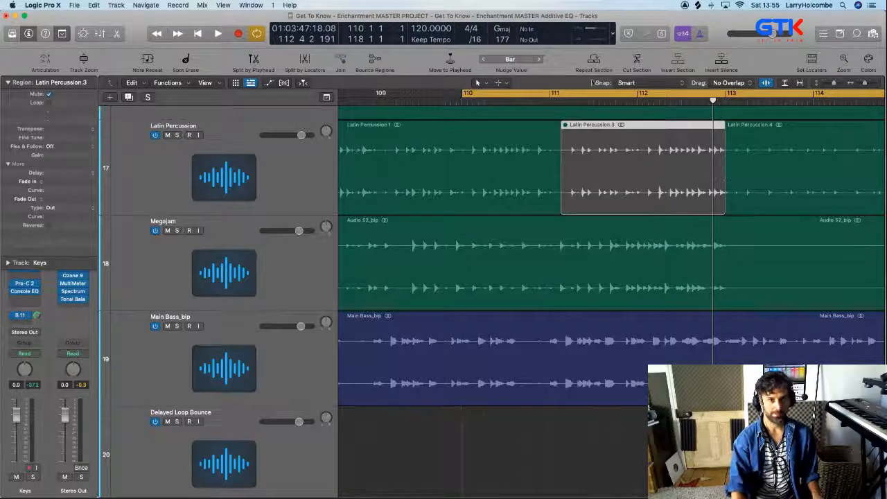
Turn off the cycle range and play from about bar 110 beat 4 to check the muted Latin Percussion section
click(551, 95)
click(529, 101)
key(space)
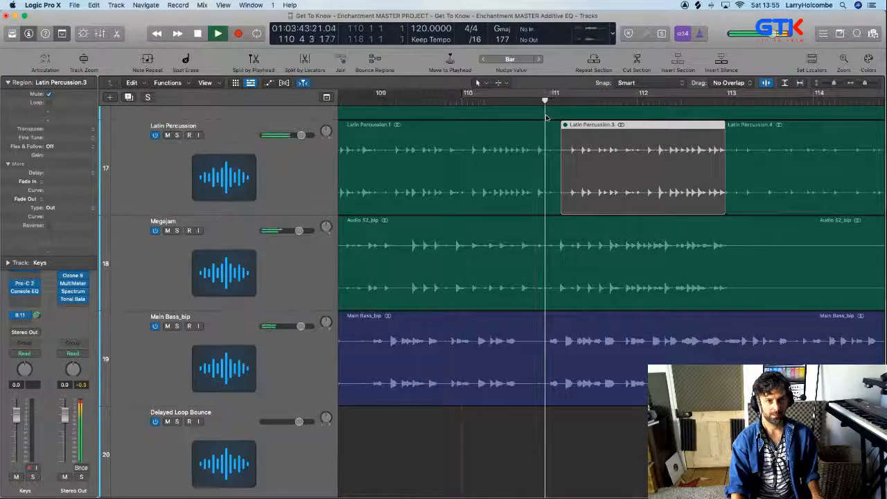
scroll(546, 117, right, 1)
key(super+Left)
key(super+Up)
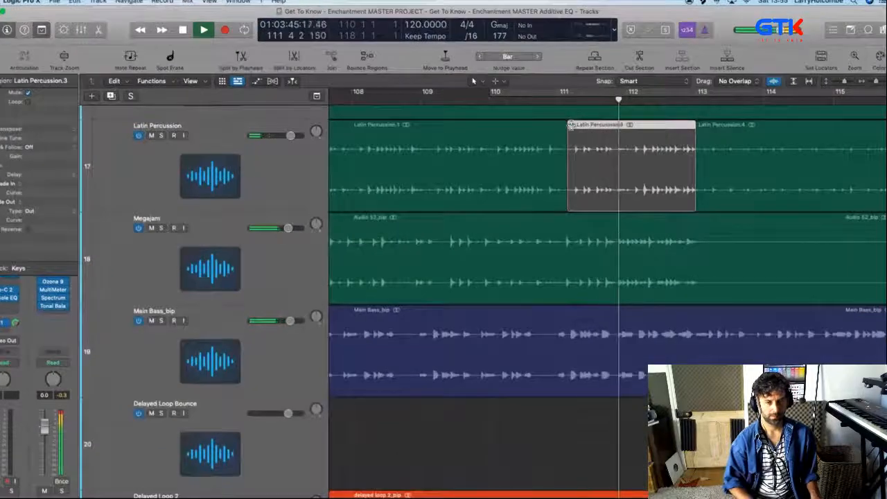
key(super+Up)
key(super+Up)
key(super+Up)
key(super+Up)
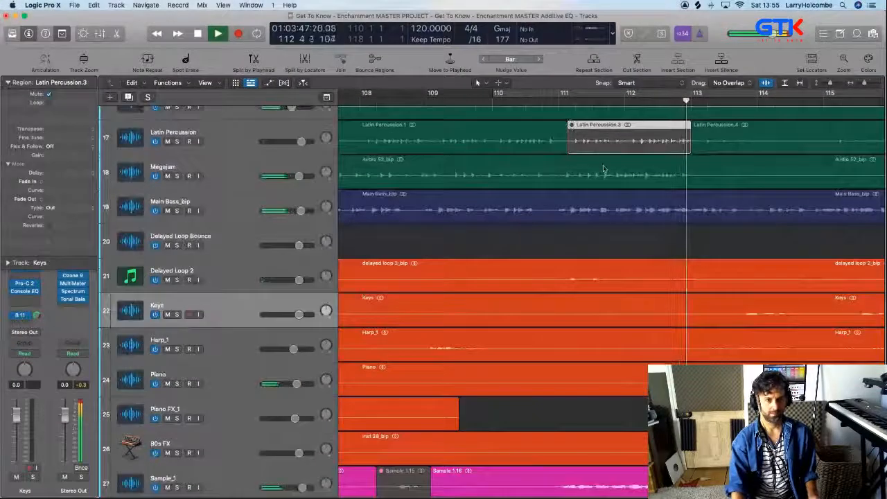
Examine the full arrangement of all tracks during playback from about bar 112 to bar 119
key(super+Up)
key(super+Left)
key(super+Left)
key(super+Up)
key(super+Up)
key(super+Left)
key(super+Left)
key(super+Left)
key(super+Up)
key(super+Left)
key(super+Up)
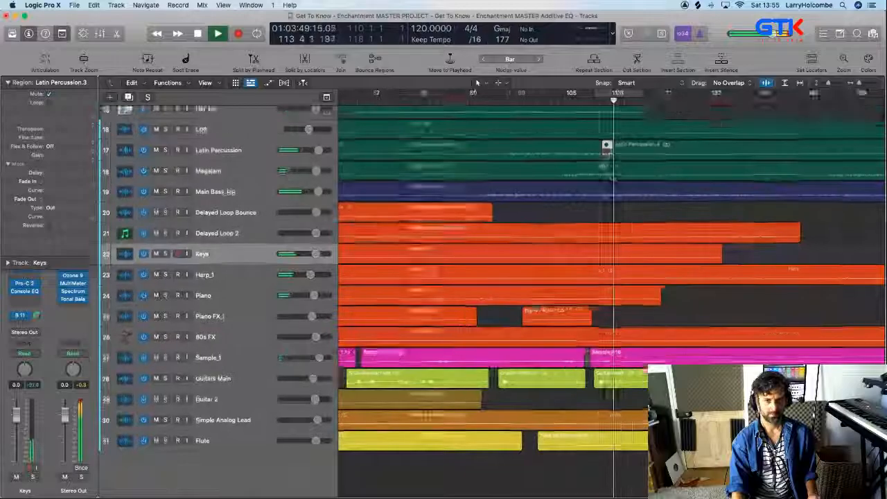
key(super+Left)
key(super+Up)
key(super+Left)
key(super+Up)
click(840, 163)
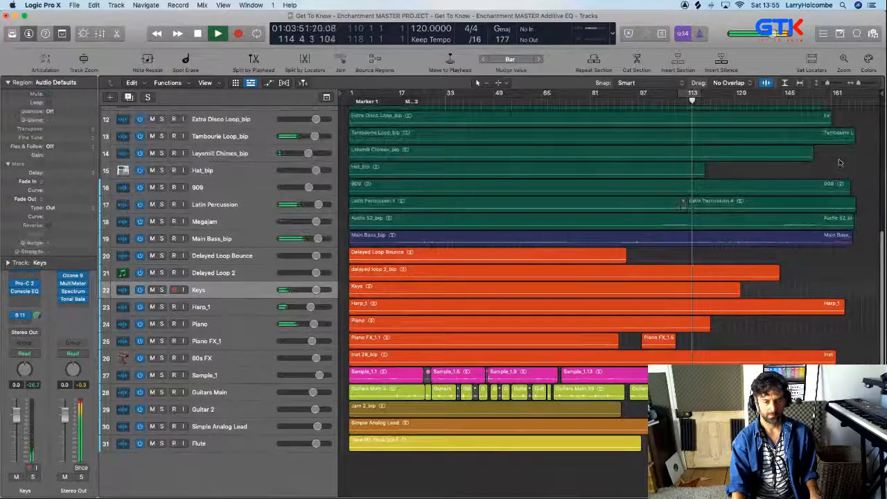
scroll(832, 164, up, 5)
scroll(830, 163, up, 3)
key(super+Up)
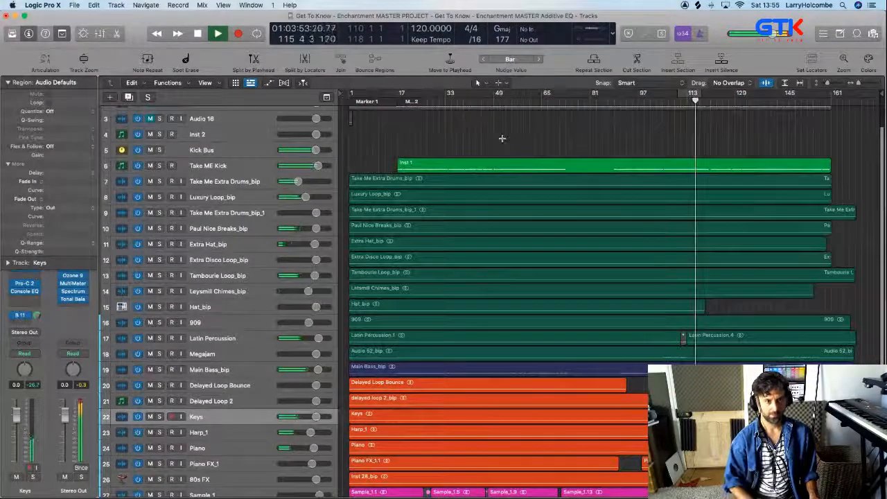
key(super+Up)
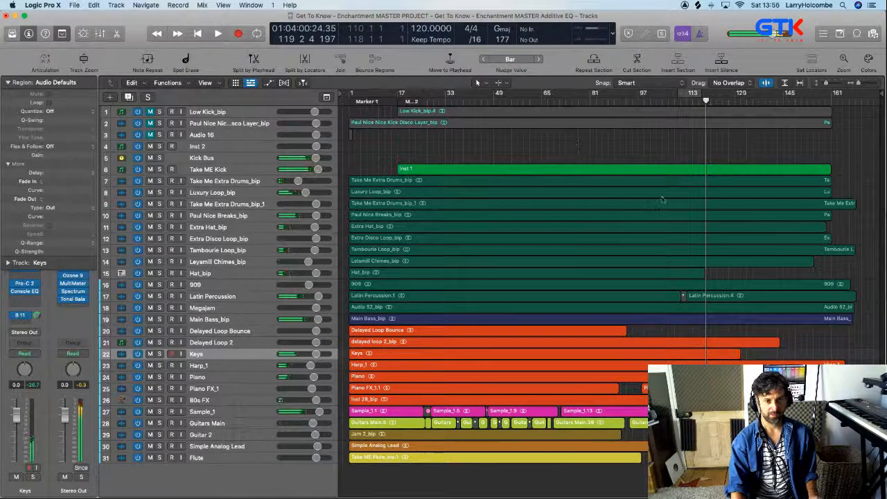
Inspect the drum and percussion tracks around bar 119, especially the Hat_bip region, and return to the full arrangement overview
drag(666, 200, 727, 260)
scroll(688, 278, up, 6)
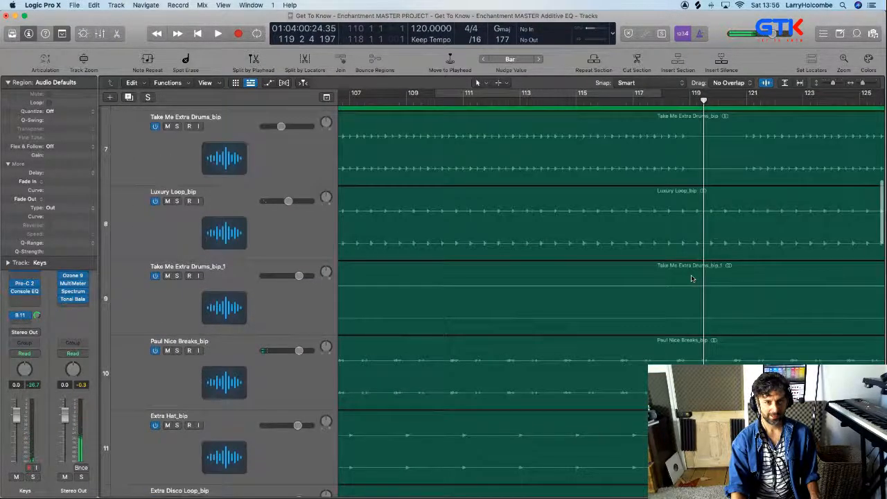
scroll(689, 277, down, 15)
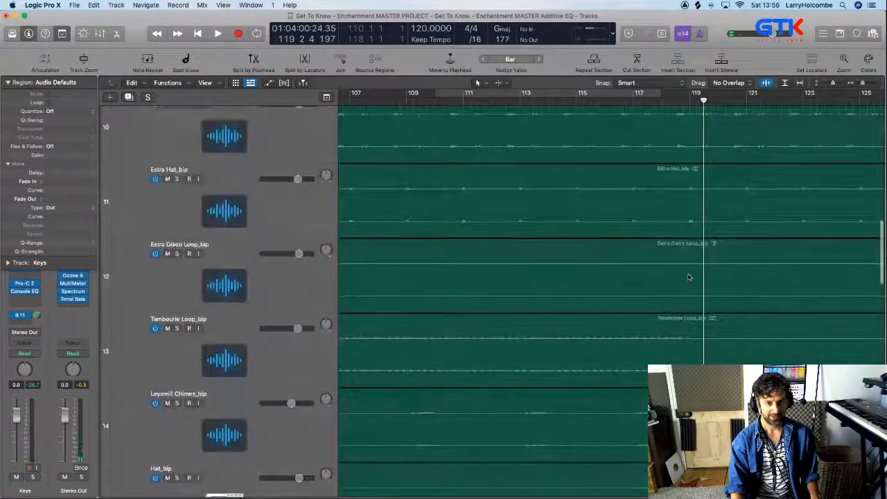
scroll(688, 277, up, 2)
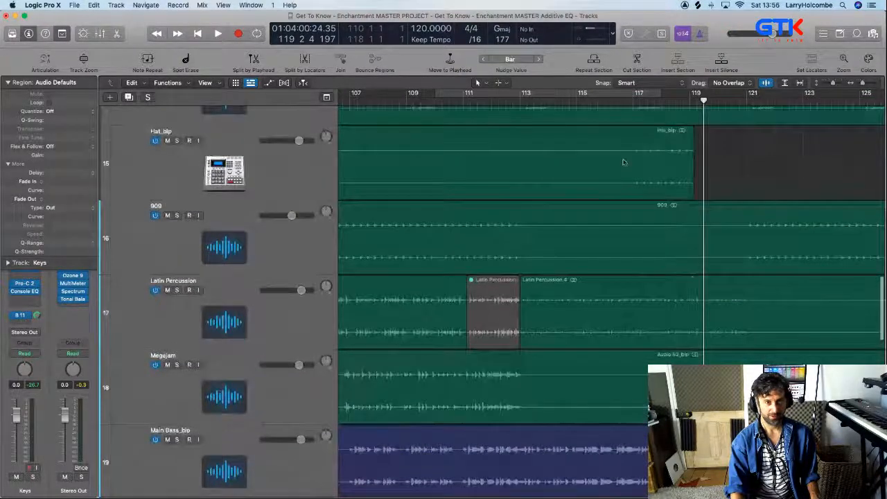
scroll(492, 134, left, 3)
scroll(546, 153, left, 10)
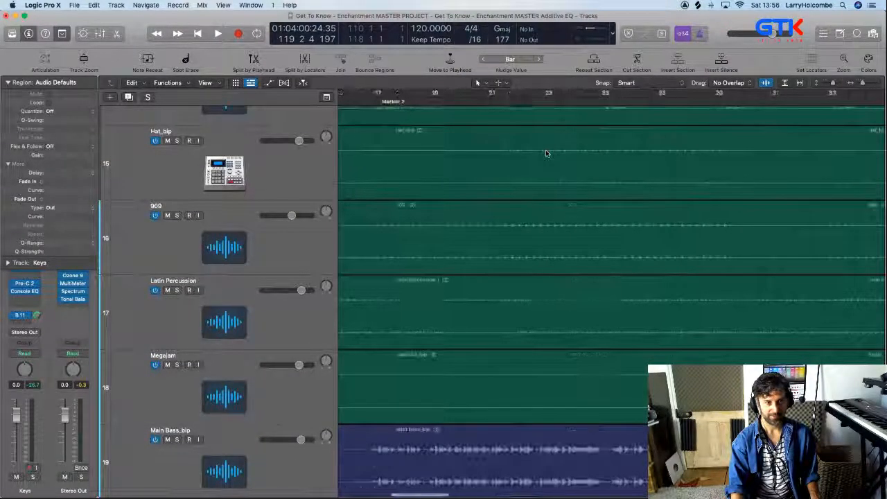
scroll(546, 153, right, 15)
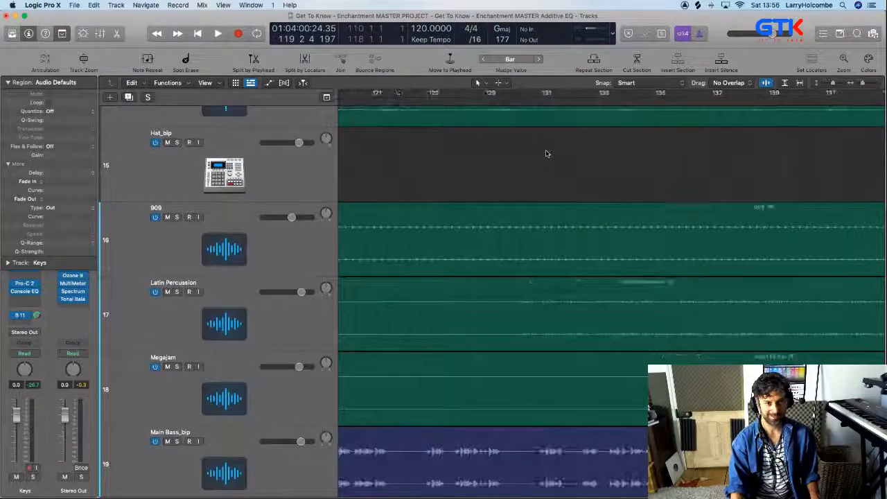
scroll(547, 153, left, 3)
click(263, 158)
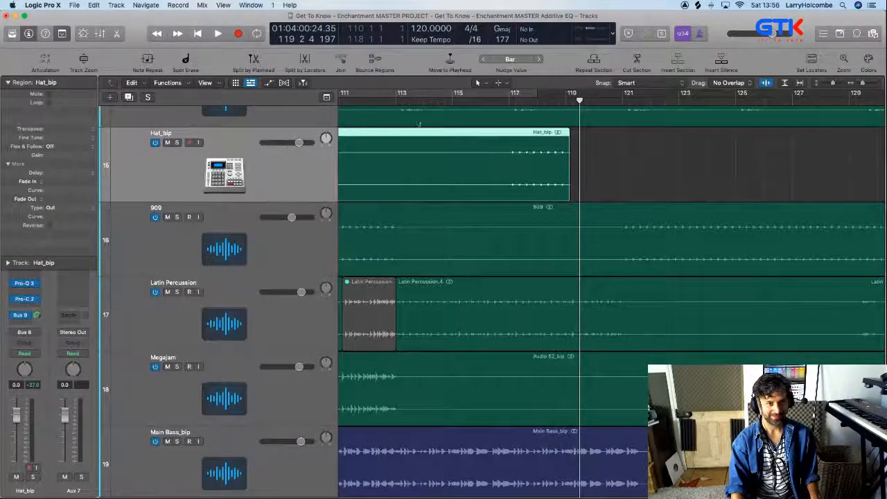
key(z)
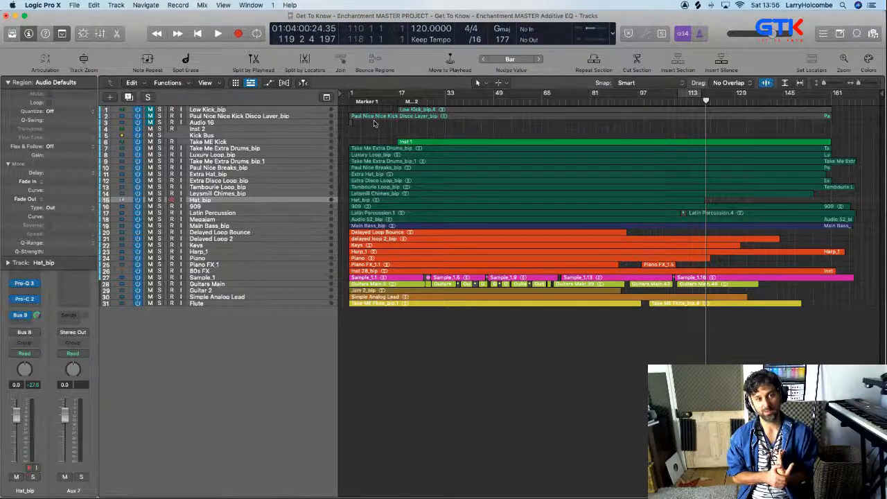
Show the mixer and inspect the Altiverb 7 reverb settings on the Bus 9 aux channel
key(x)
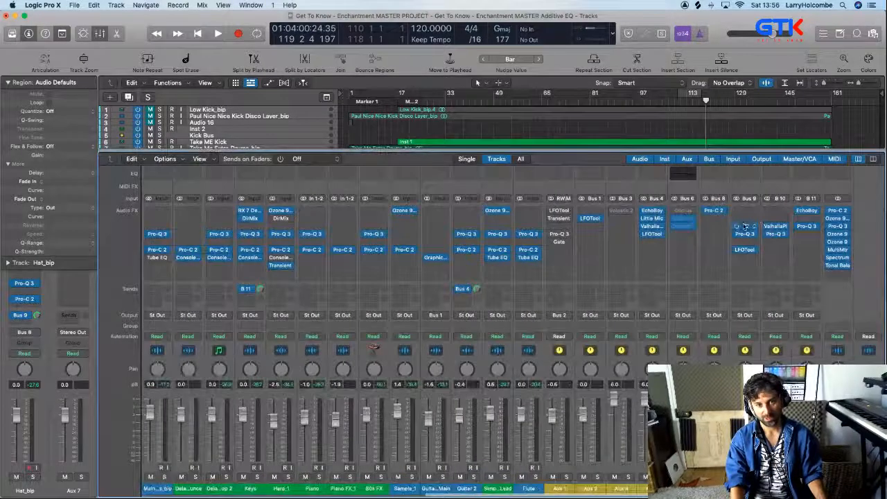
click(744, 226)
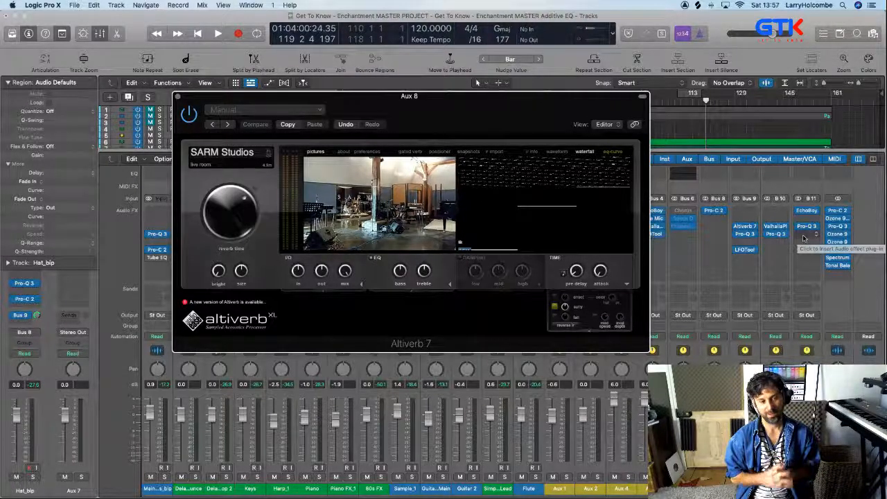
click(177, 97)
Examine which mixer channels send to the Bus 9 reverb, and close the mixer
scroll(286, 258, left, 5)
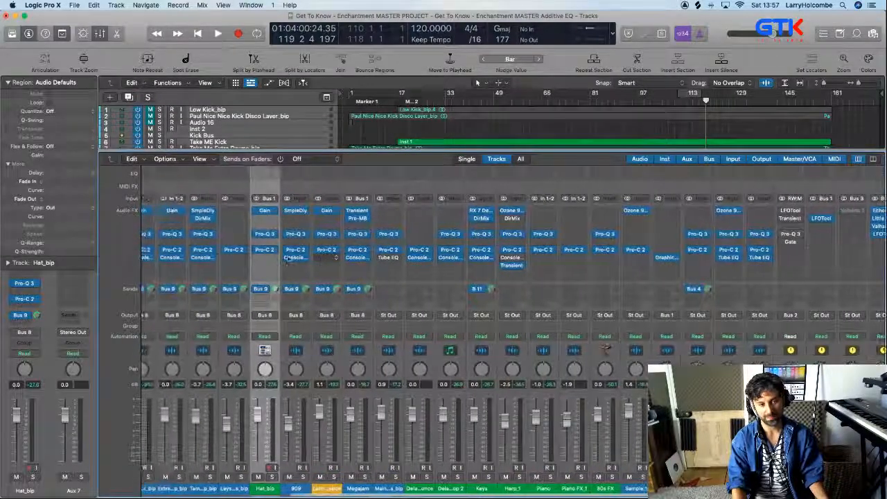
scroll(286, 258, left, 1)
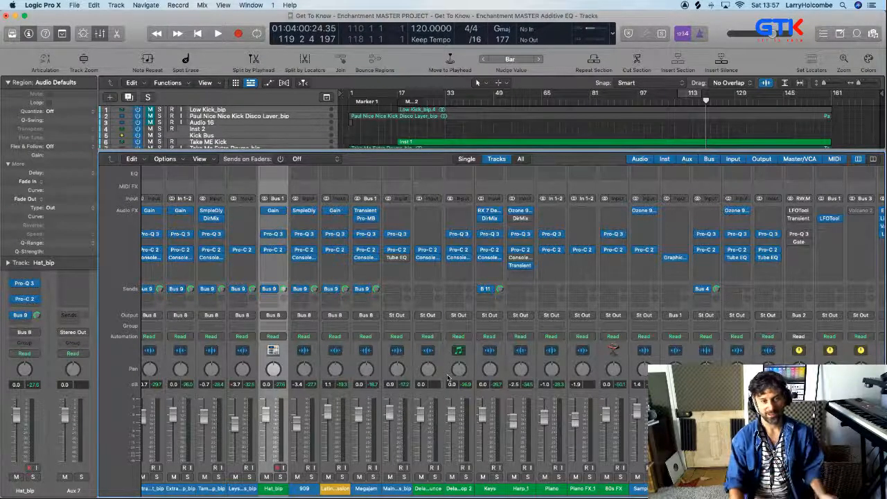
scroll(488, 297, right, 2)
scroll(488, 297, left, 4)
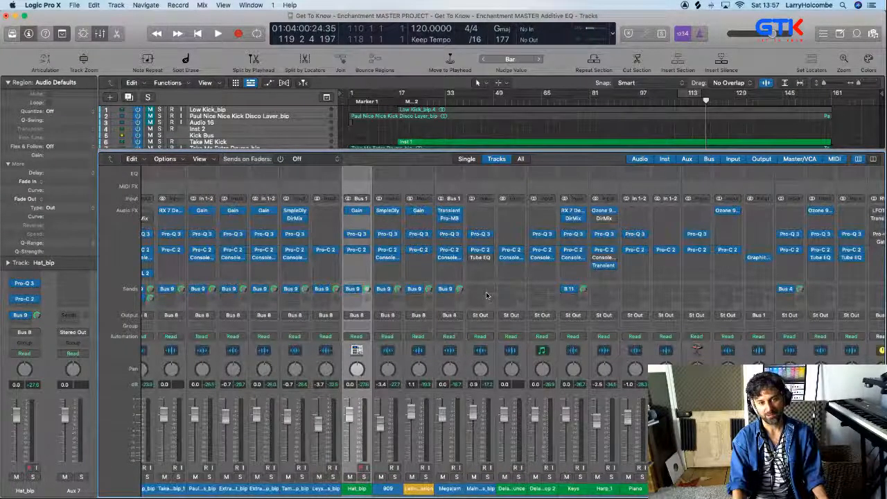
scroll(486, 296, right, 2)
scroll(486, 296, right, 5)
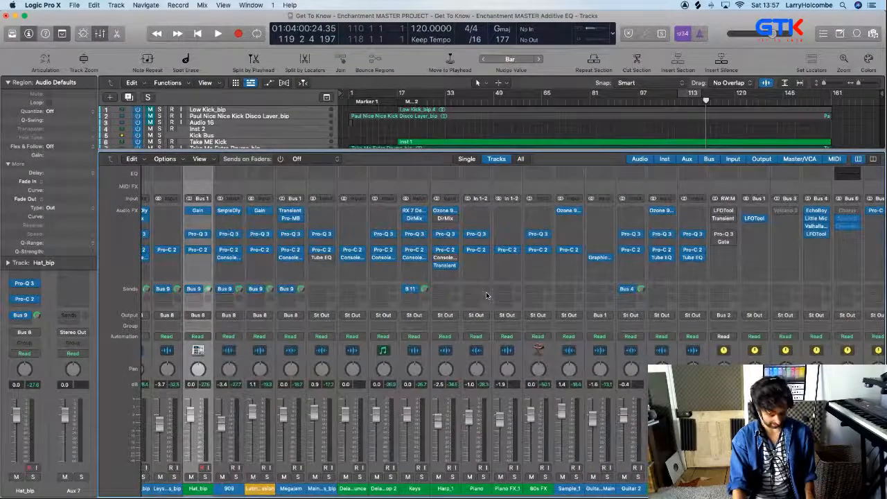
key(x)
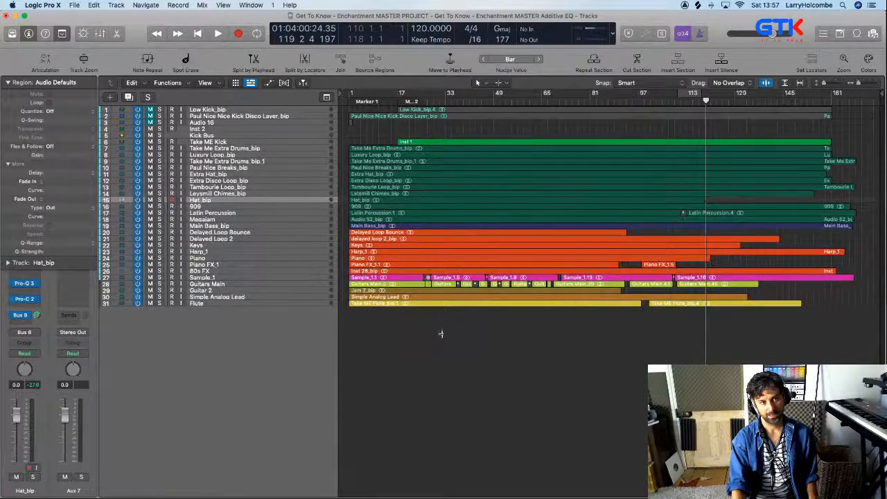
Set the cycle range to span all regions and set up an offline MP3 bounce of the project
key(super+a)
key(u)
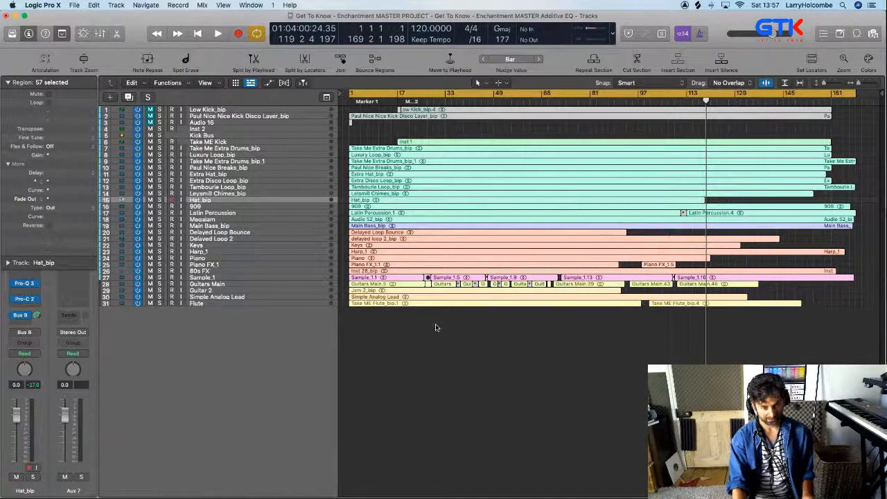
key(super+b)
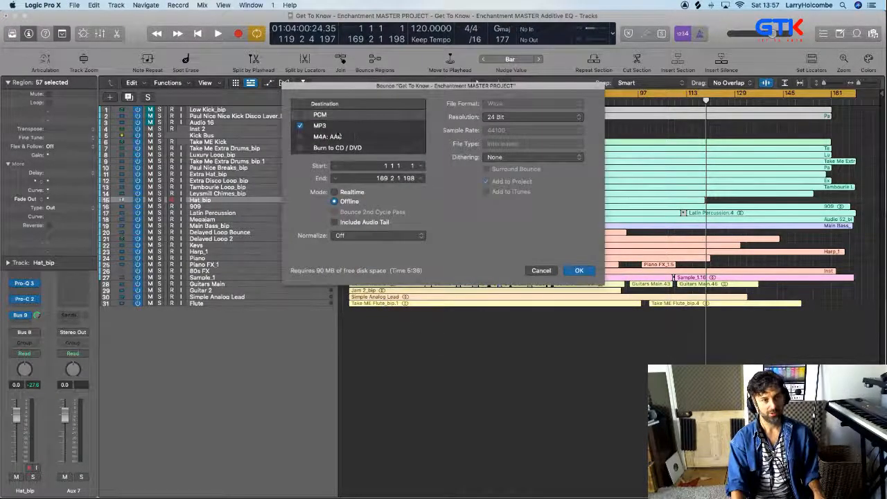
click(339, 128)
click(579, 270)
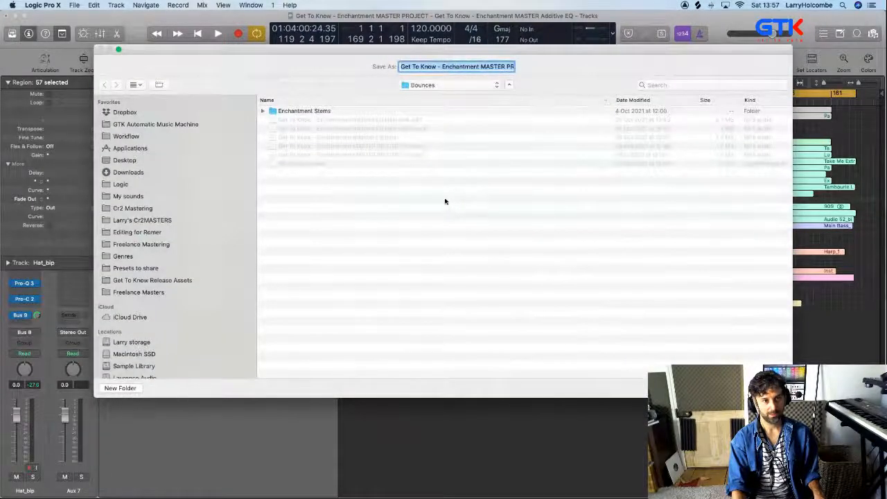
Name the bounce "Get To Know - Enchantment ER/Verb" in the Bounces folder and start it
click(392, 130)
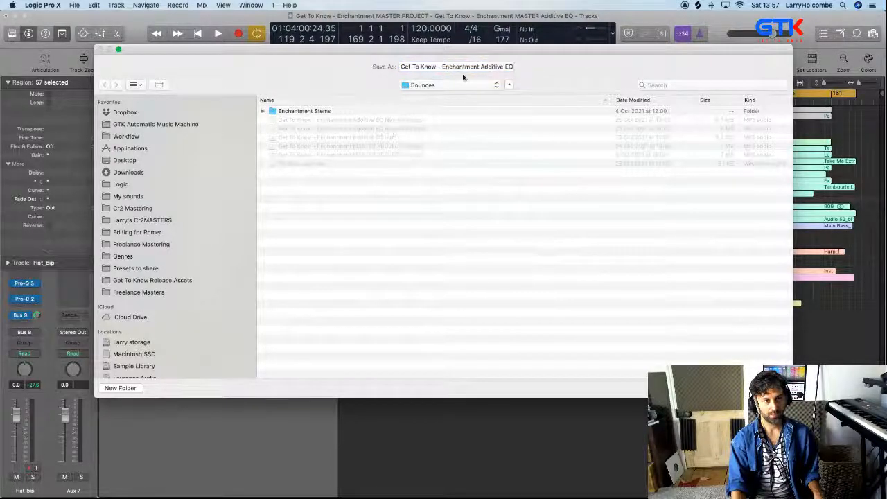
drag(483, 66, 644, 78)
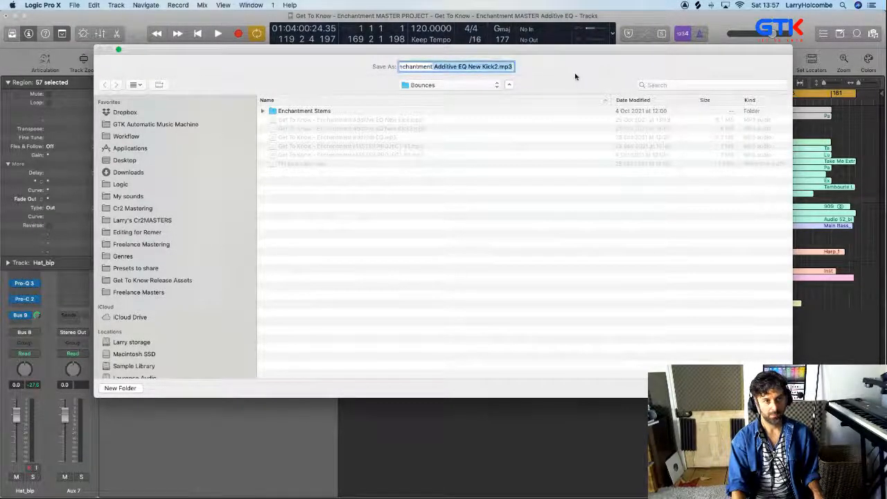
key(BackSpace)
text(R)
key(BackSpace)
text(ER/)
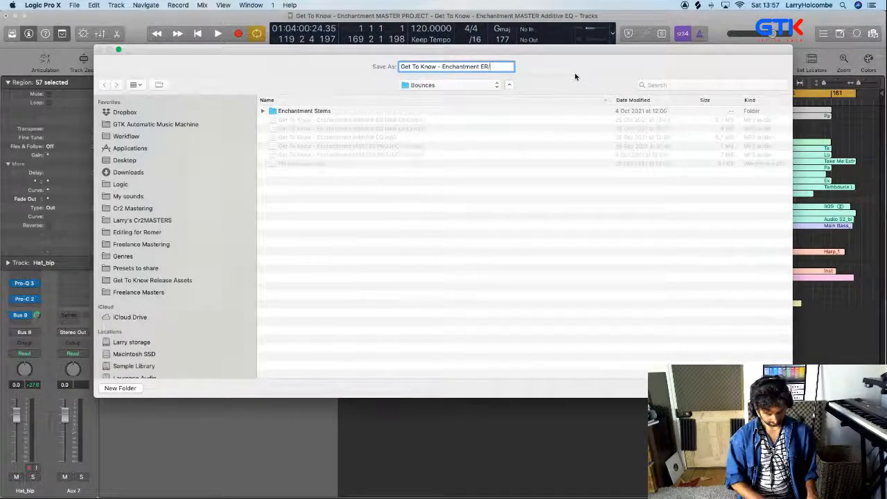
text(Verb)
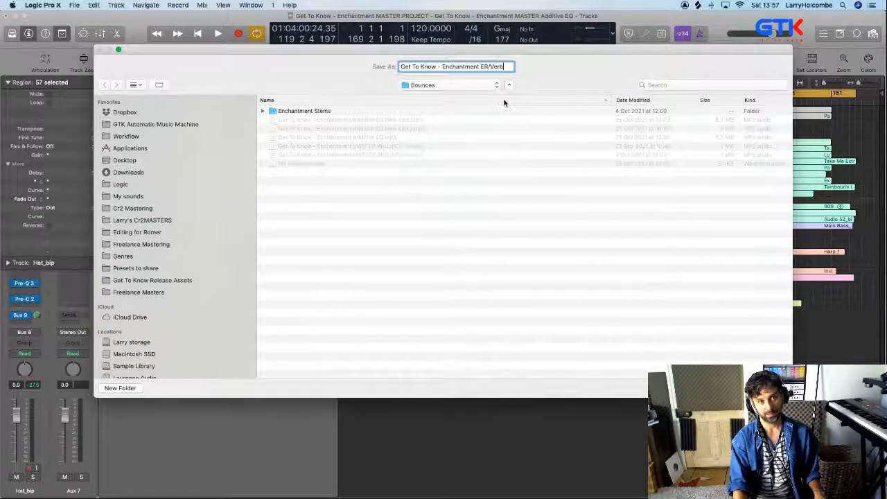
key(Return)
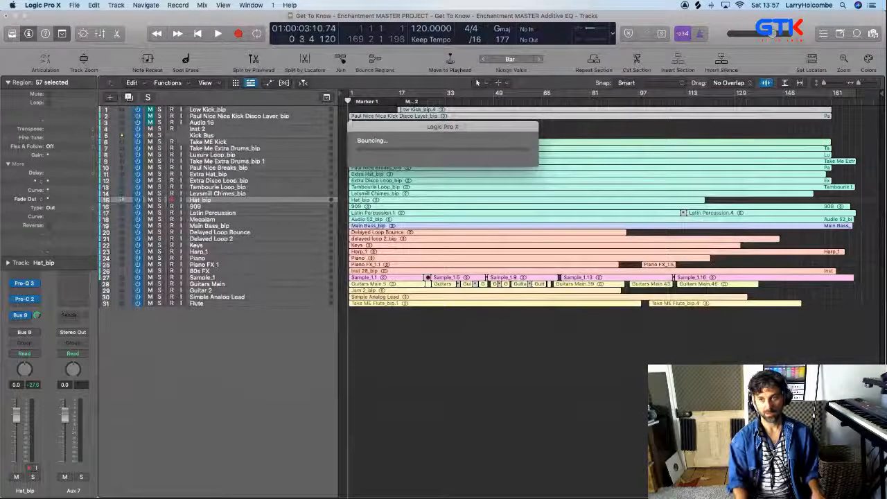